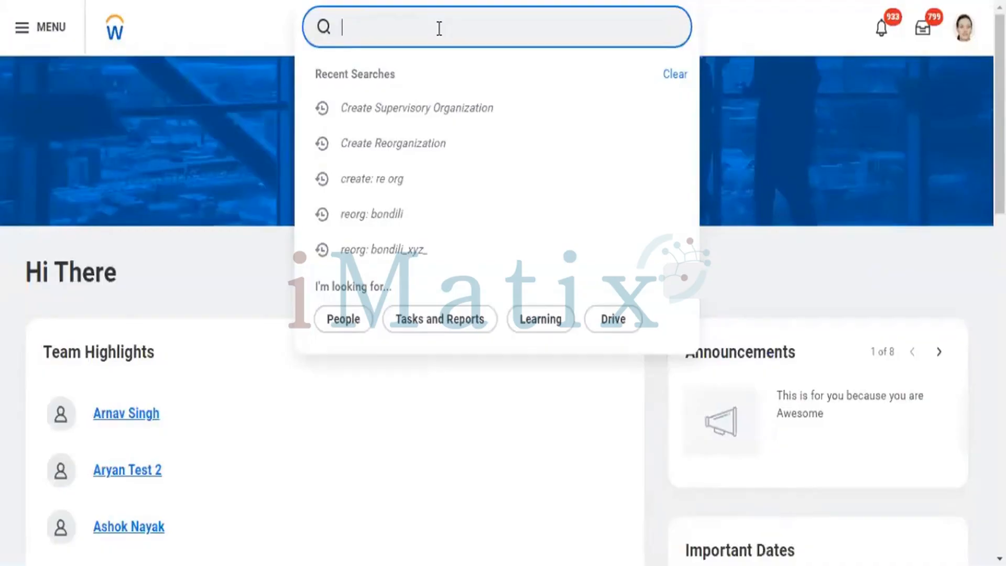
Find and open the Create Learning Topic task
text(crea)
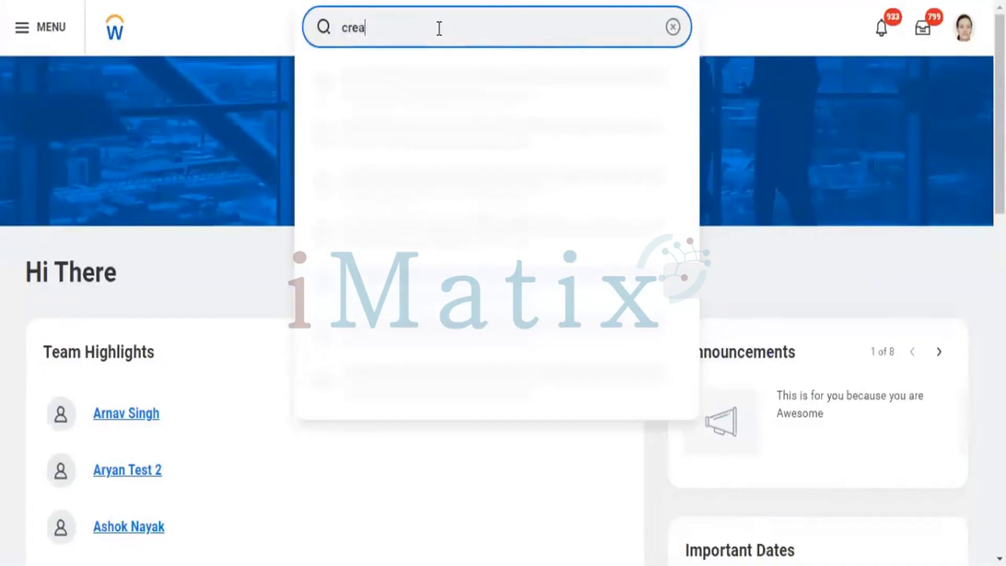
text(te learning)
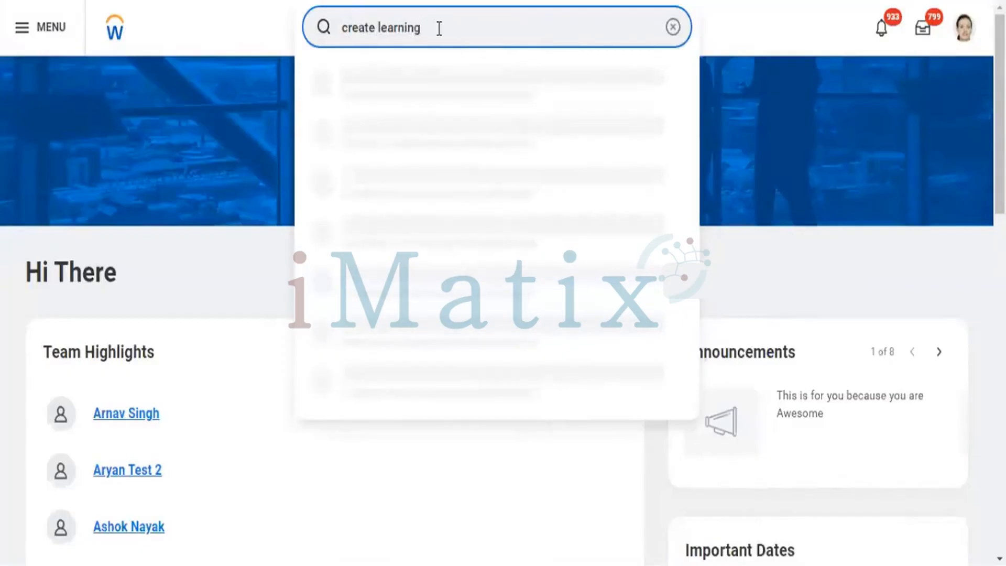
text( topi)
click(409, 79)
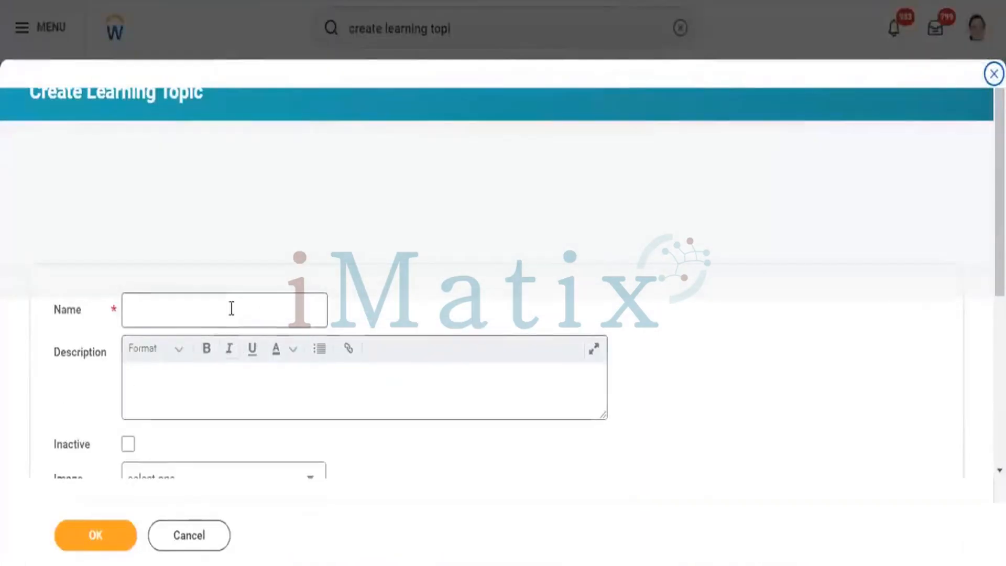
Name the new learning topic "Legal and Ethics"
click(231, 308)
text(L)
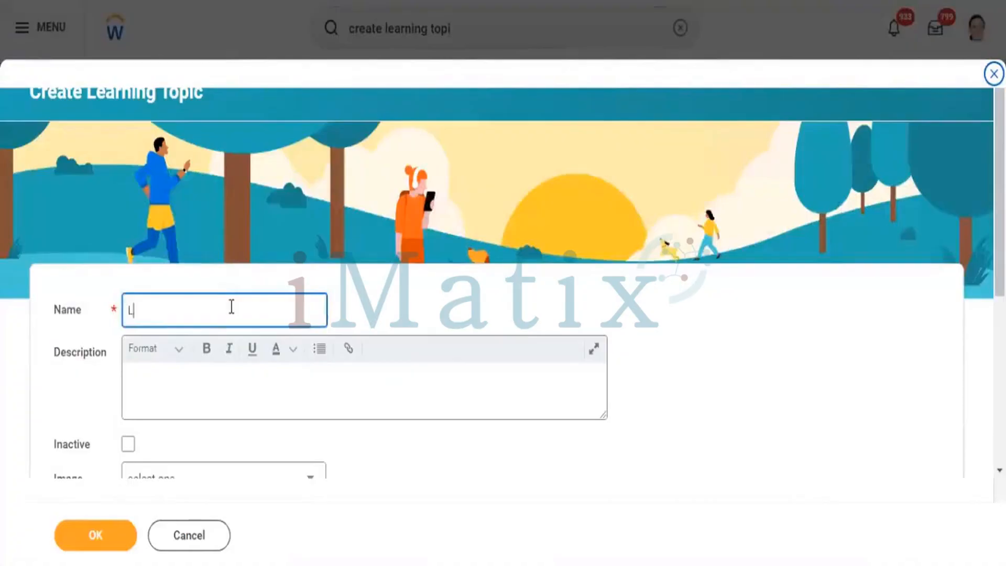
text(eagal)
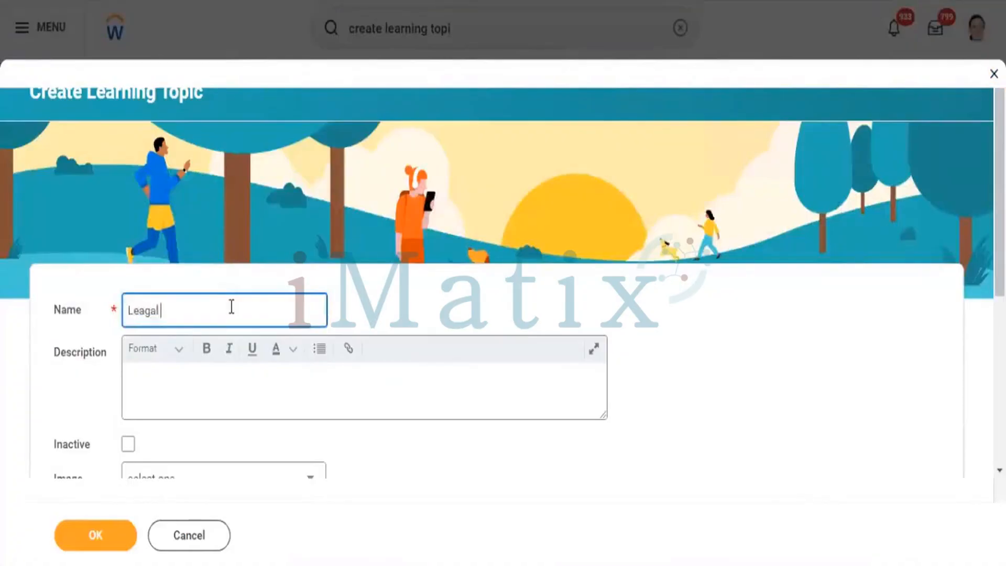
key(BackSpace)
key(BackSpace)
key(BackSpace)
key(BackSpace)
text(gal and )
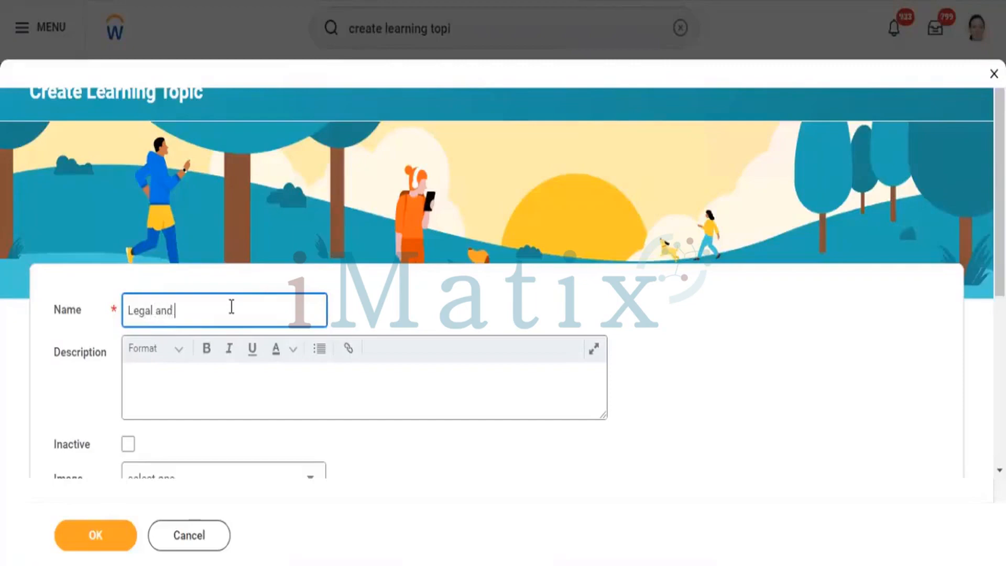
text(Ethics)
Assign the Compliance and Legal image to the learning topic and save the topic
scroll(1000, 209, down, 5)
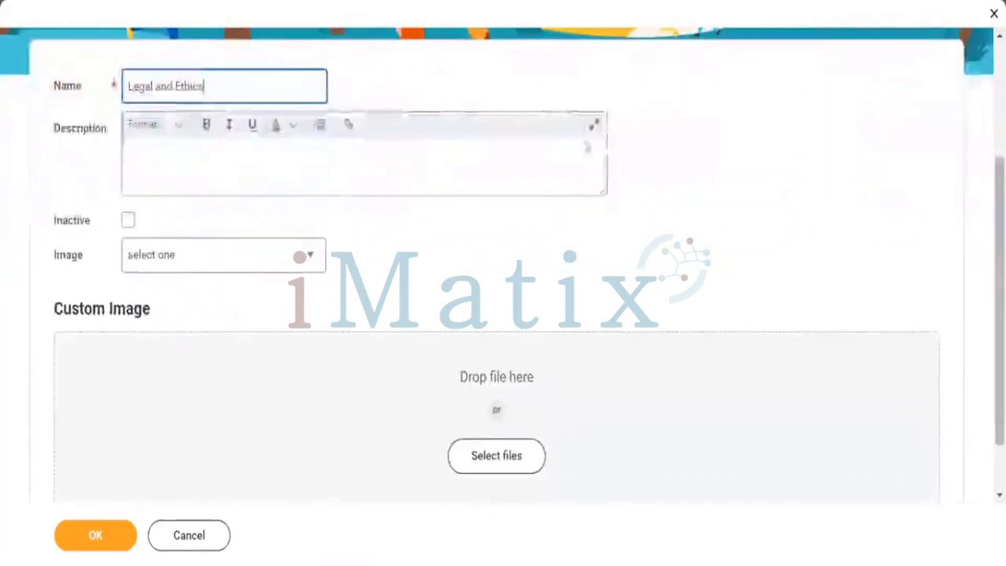
click(242, 261)
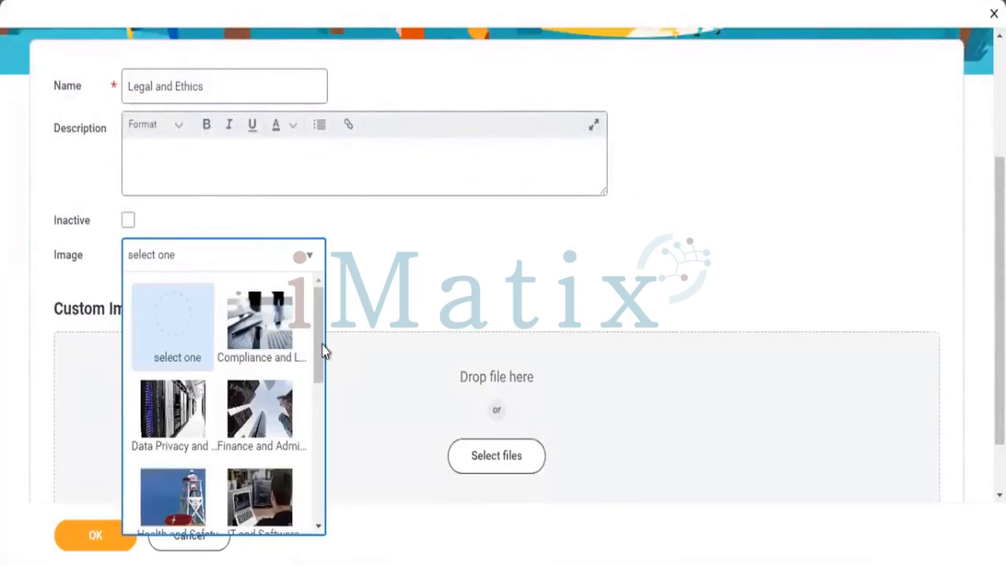
drag(321, 353, 323, 502)
drag(326, 464, 325, 340)
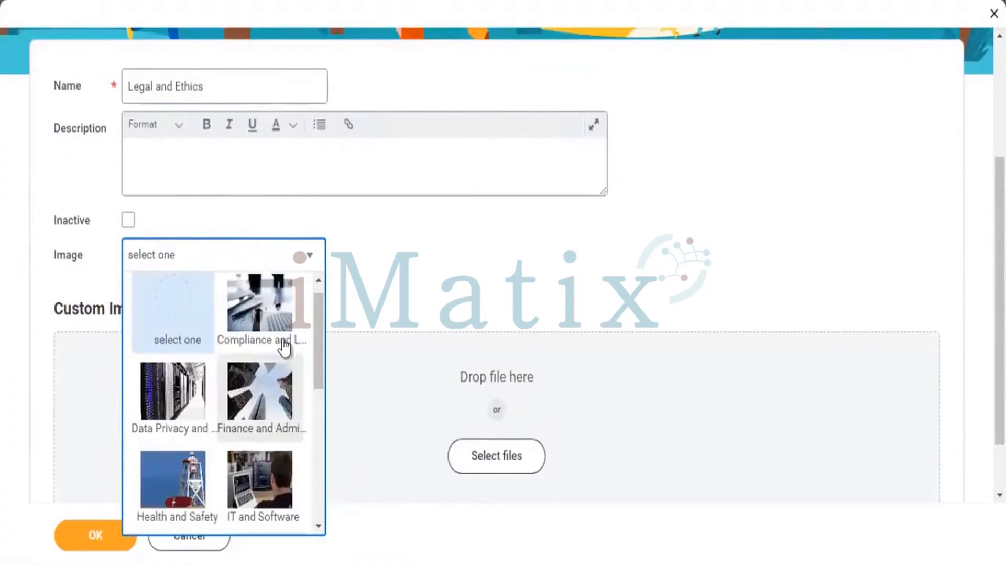
click(264, 318)
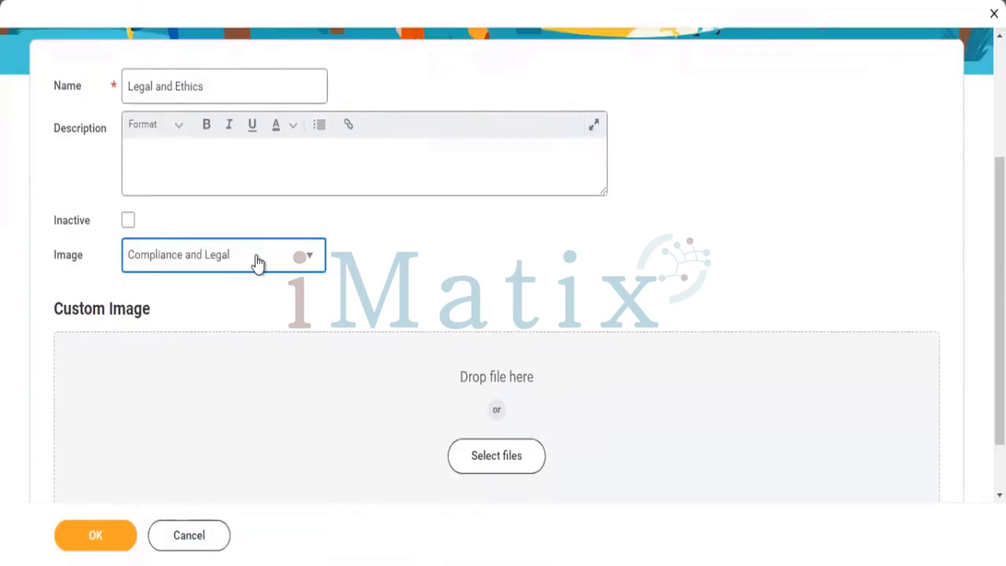
click(98, 543)
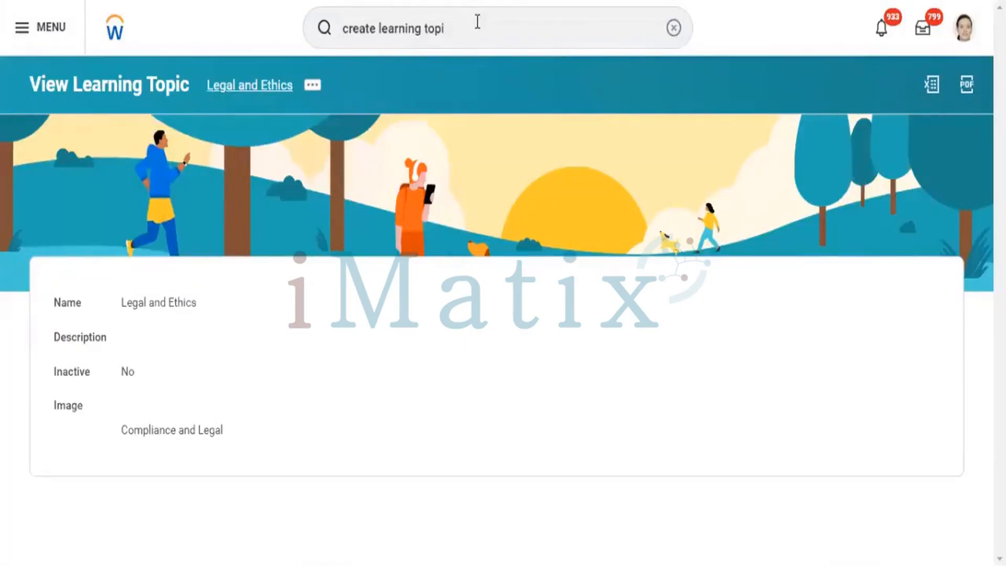
Find the Create Course task and start a new course of the Create Digital Course type
click(477, 21)
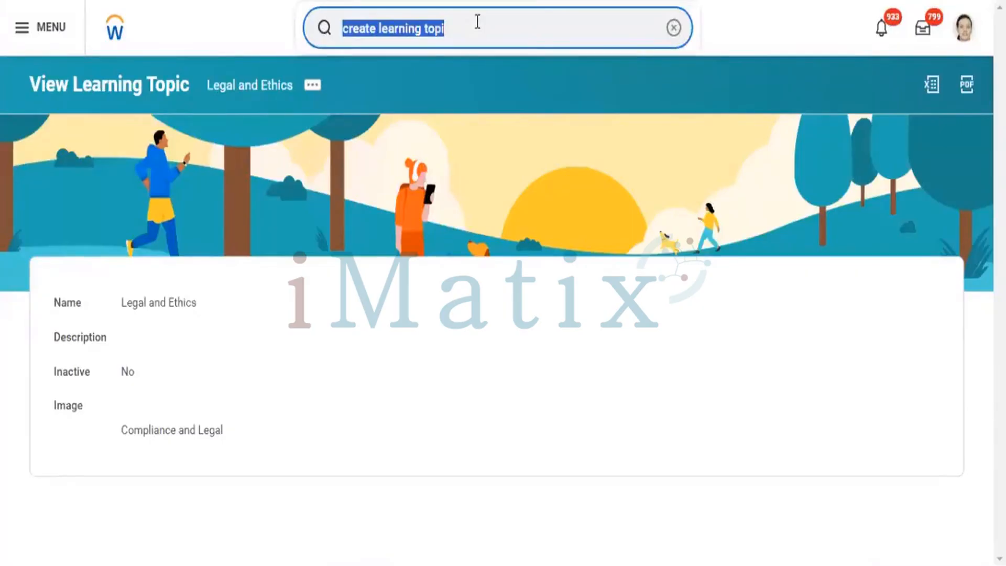
text(create)
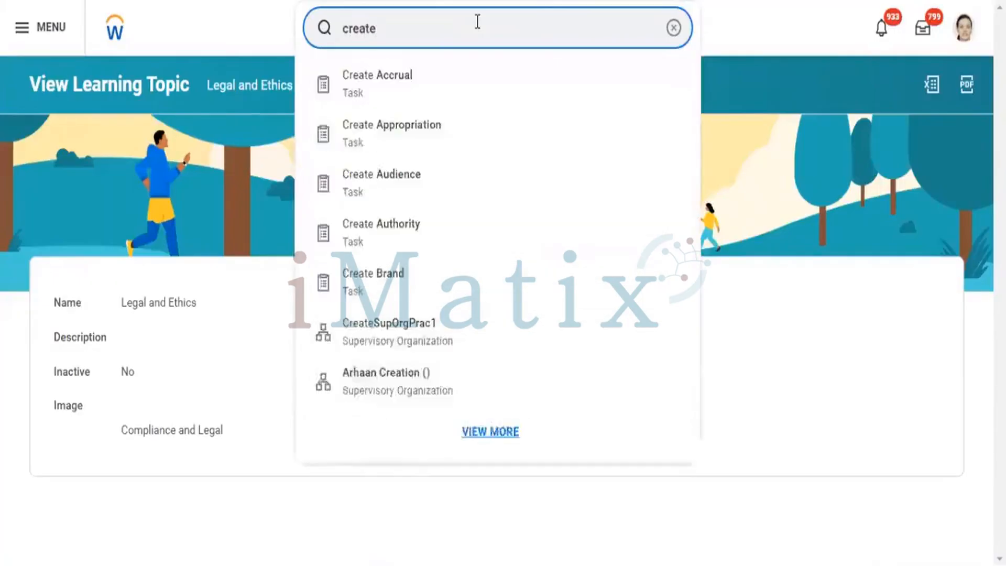
text( course)
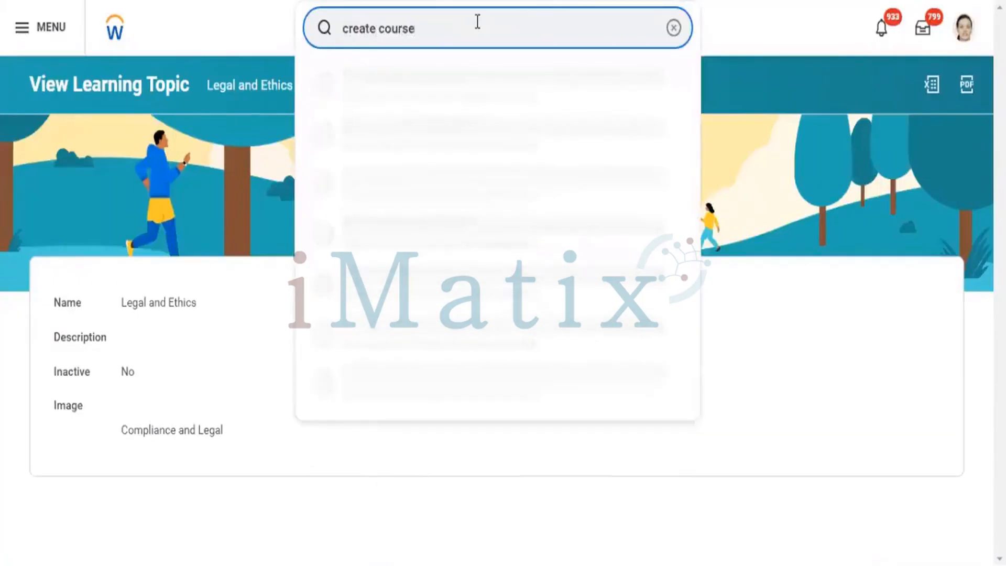
click(439, 85)
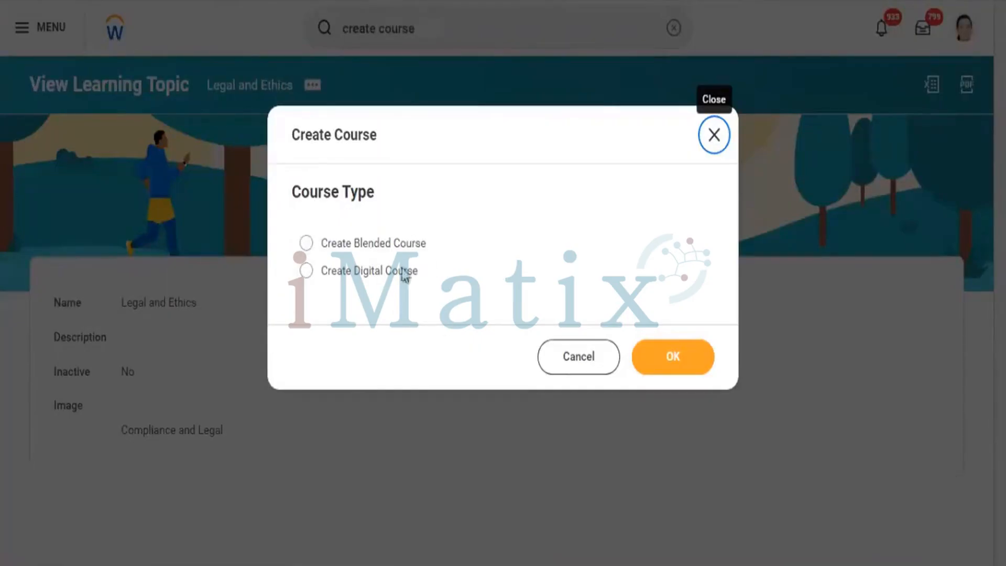
click(384, 279)
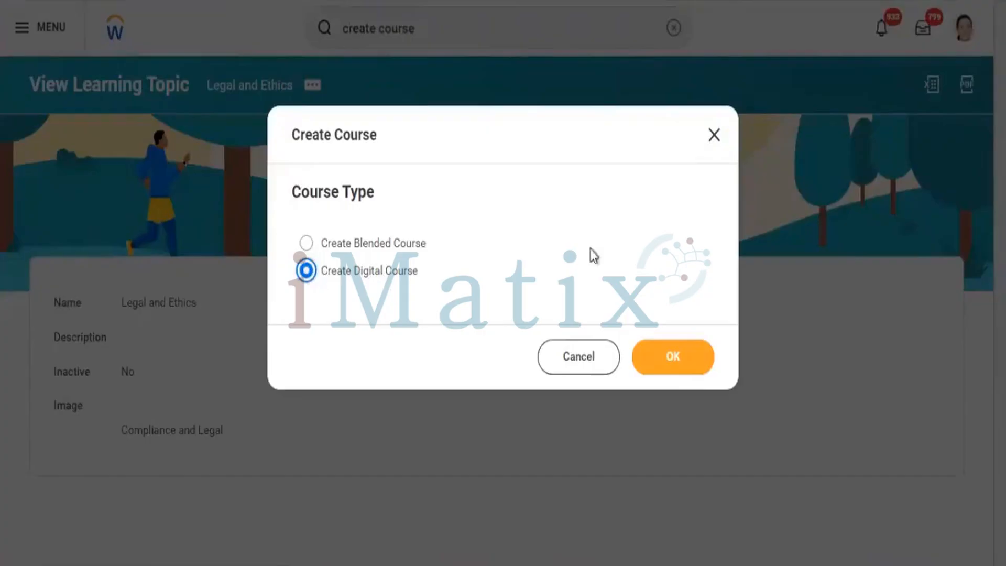
click(670, 358)
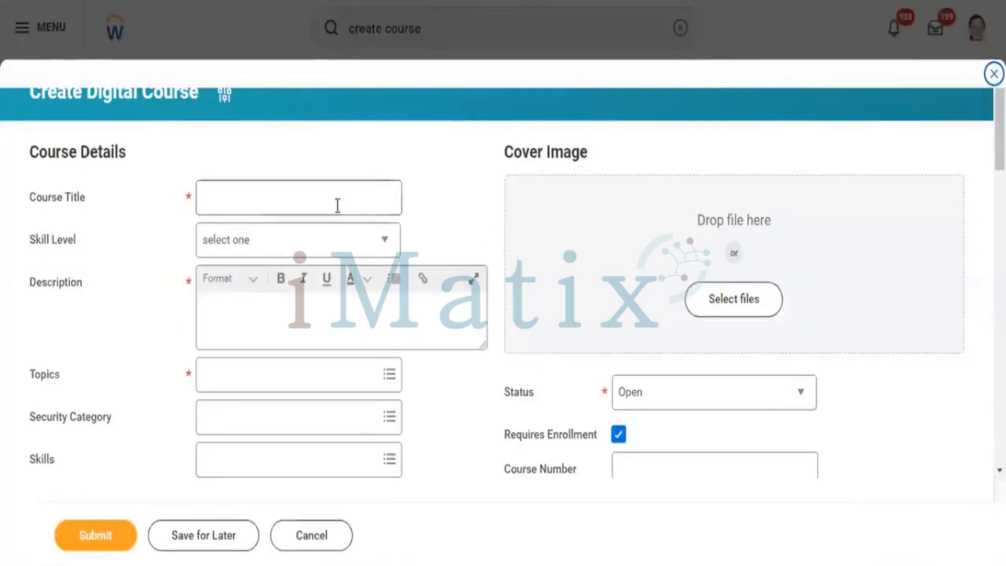
Title the digital course "Employee Legal and Ethics Training"
click(338, 205)
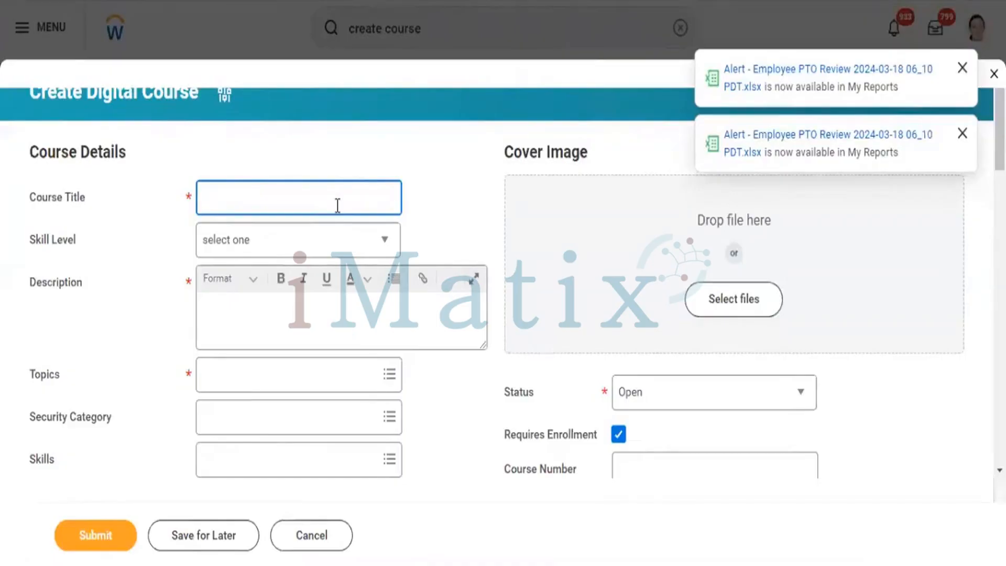
text(Emply)
key(BackSpace)
text(oyee Le)
text(gal)
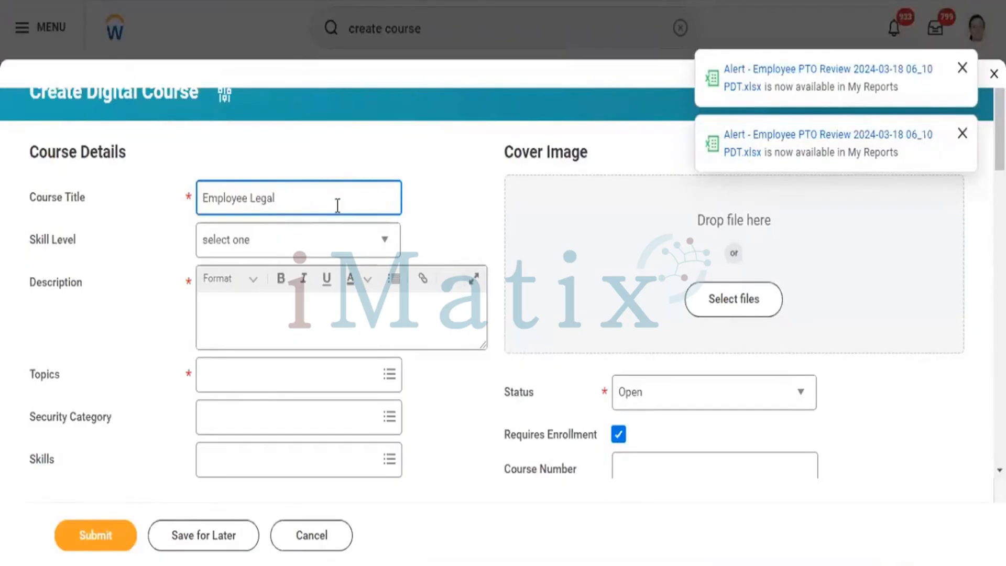
text( and Ethics Training)
Enter the course description "This is training related to Employee Legal and Ethics"
click(264, 326)
text(This i)
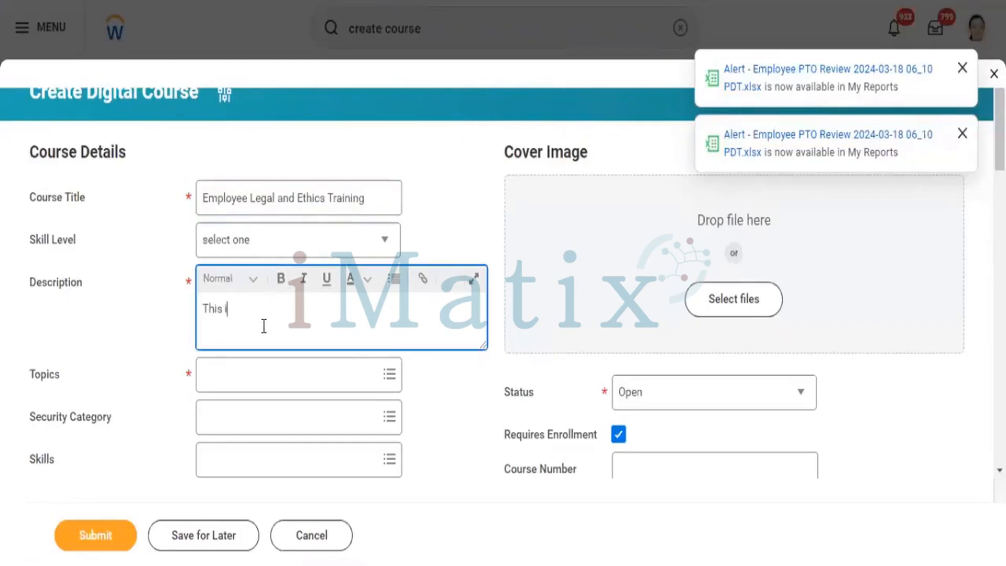
text(s training related t)
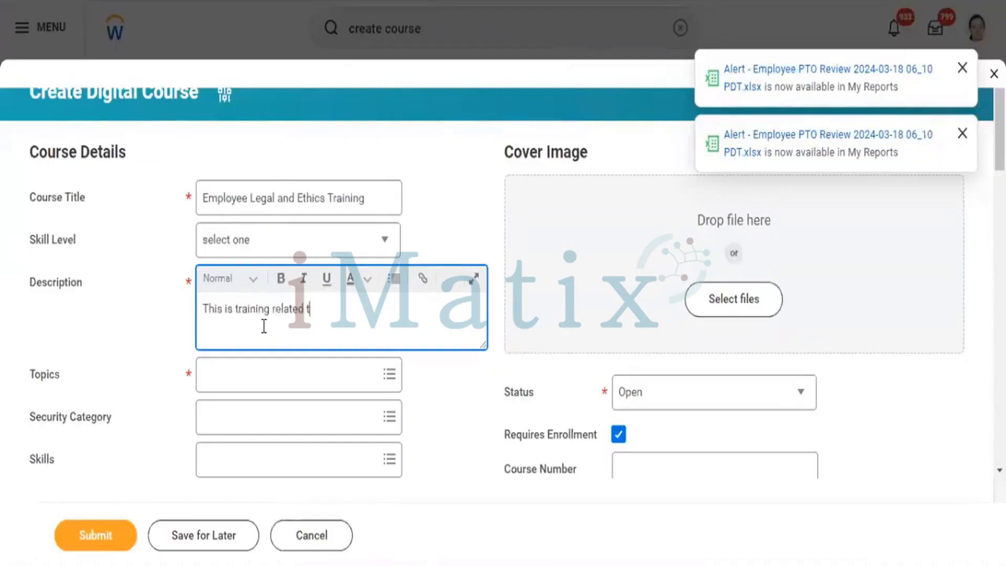
text(o Employee L)
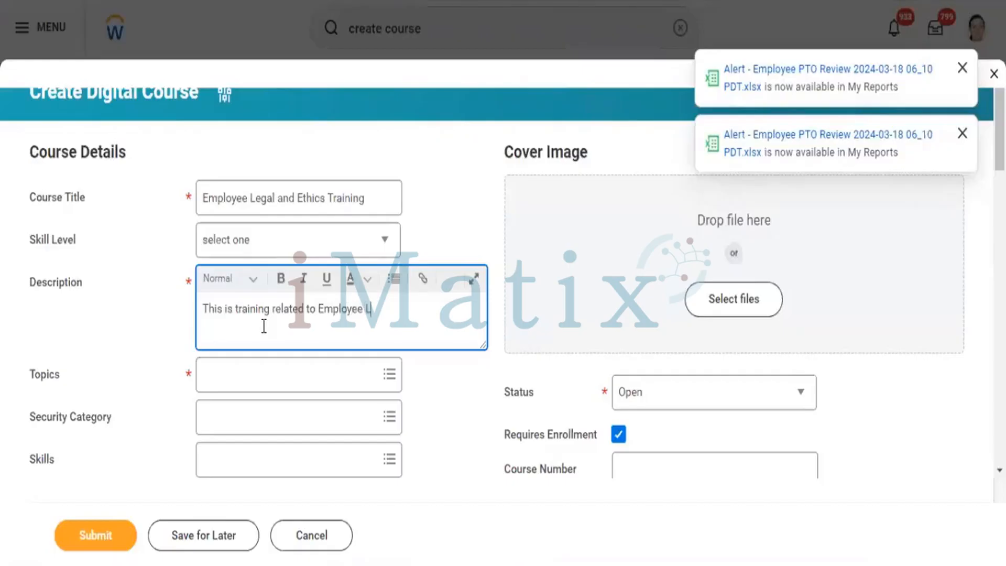
text(egal and Ethics)
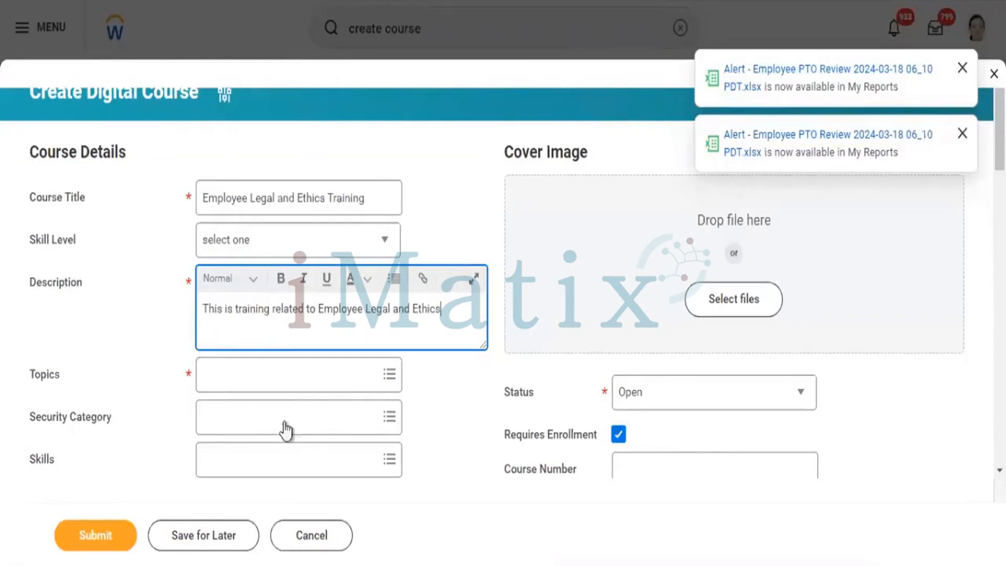
Search the course topics for "legal" and assign the Legal and Ethics topic
click(272, 381)
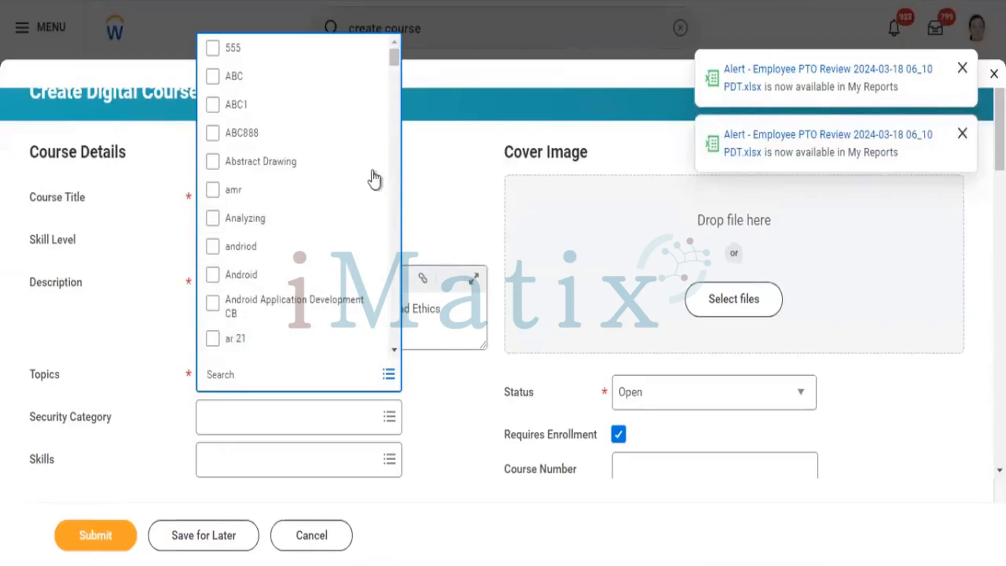
drag(396, 63, 388, 240)
click(270, 374)
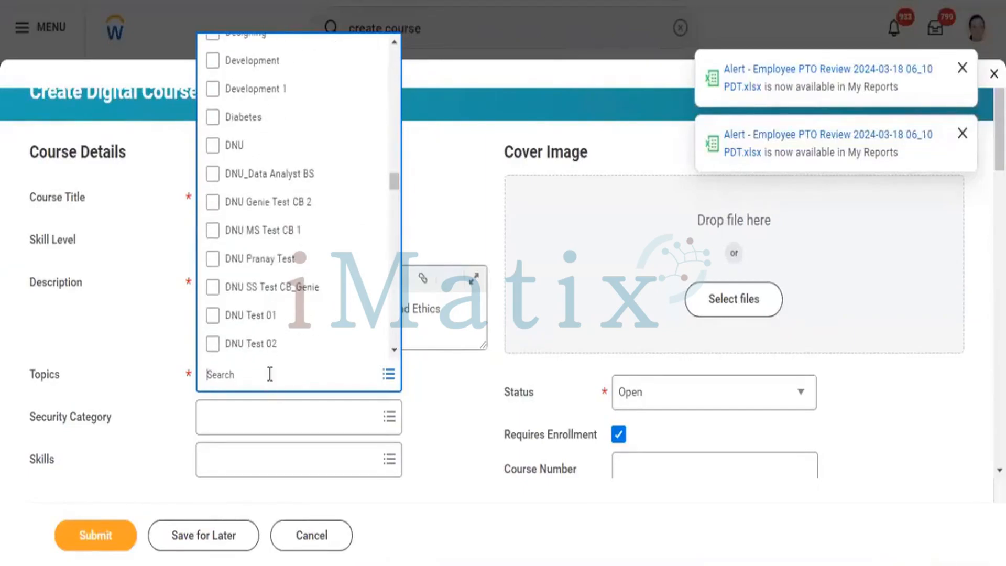
text(legal)
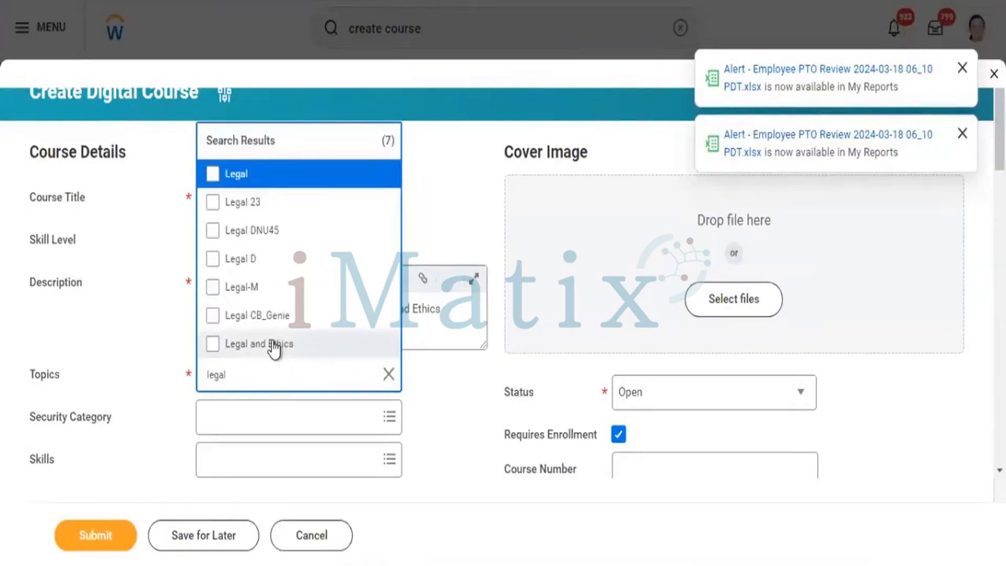
click(274, 346)
click(160, 341)
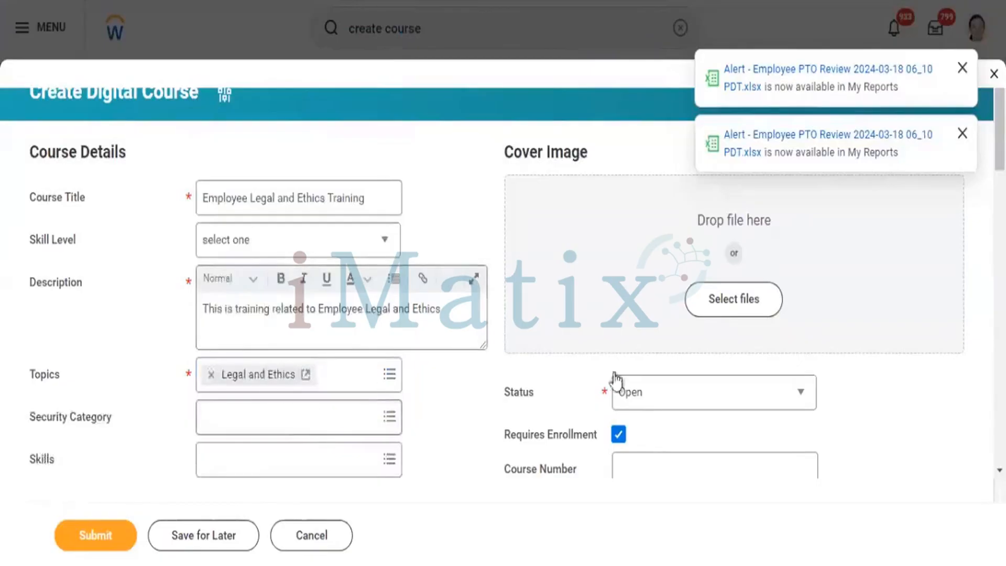
scroll(503, 283, down, 6)
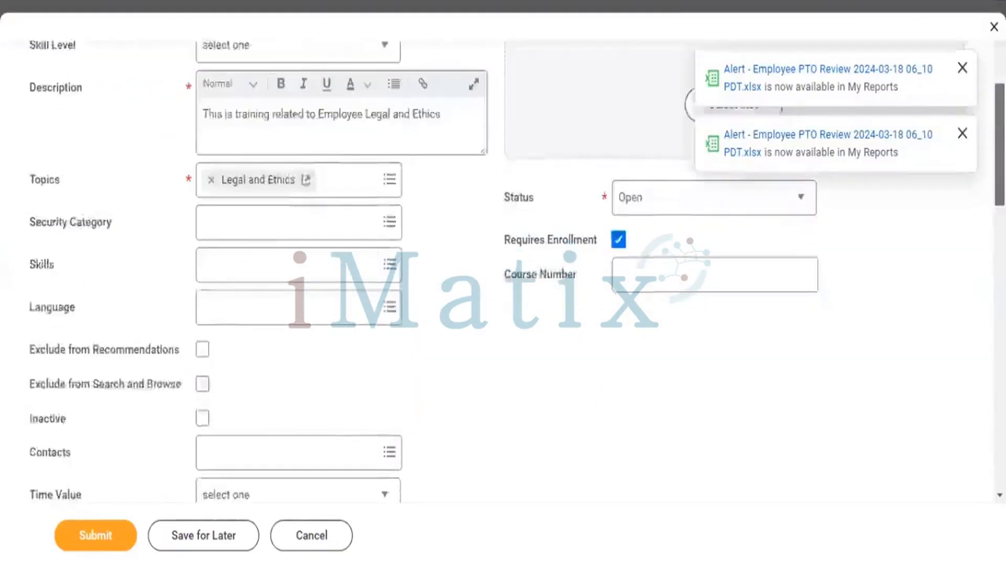
scroll(503, 283, up, 5)
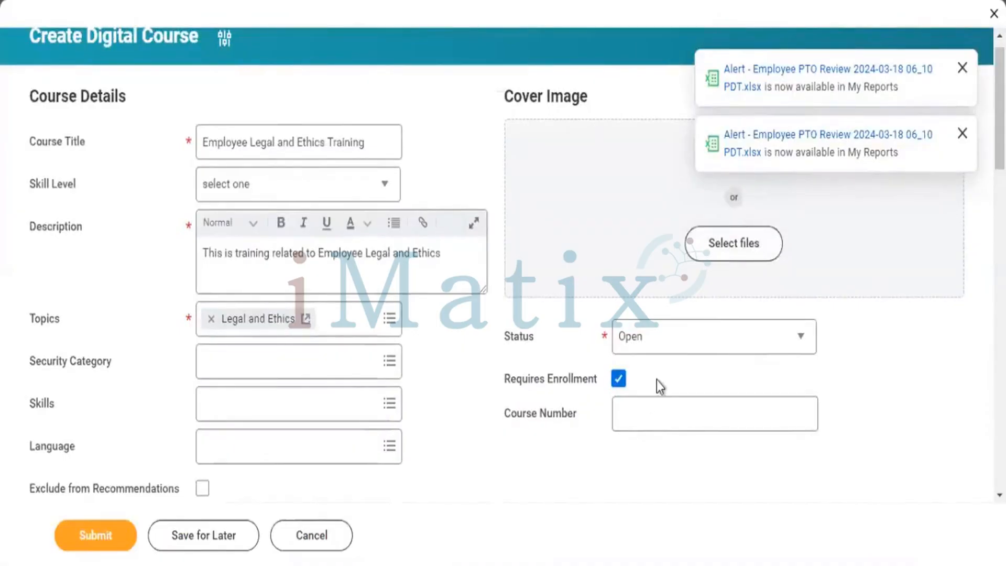
click(618, 384)
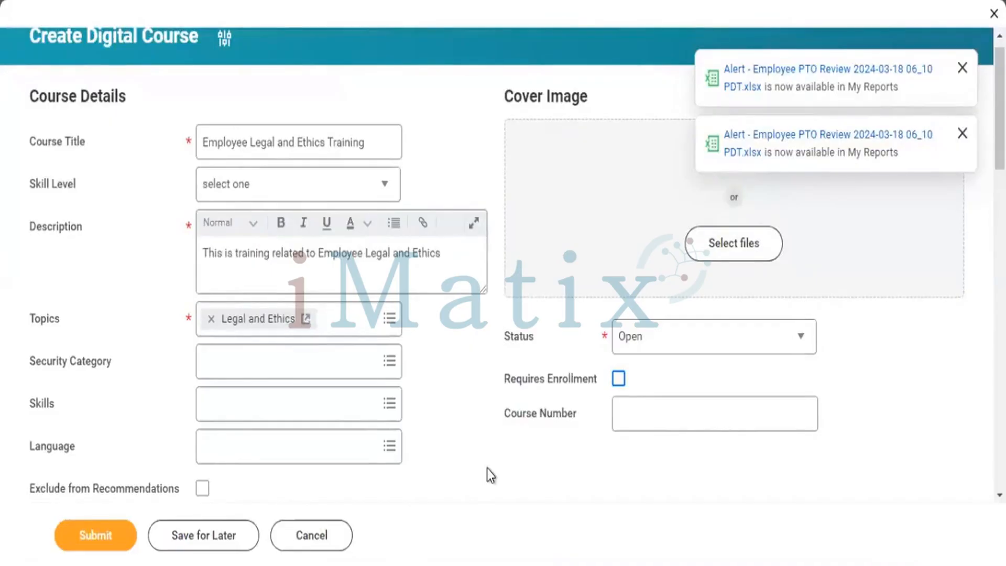
click(619, 380)
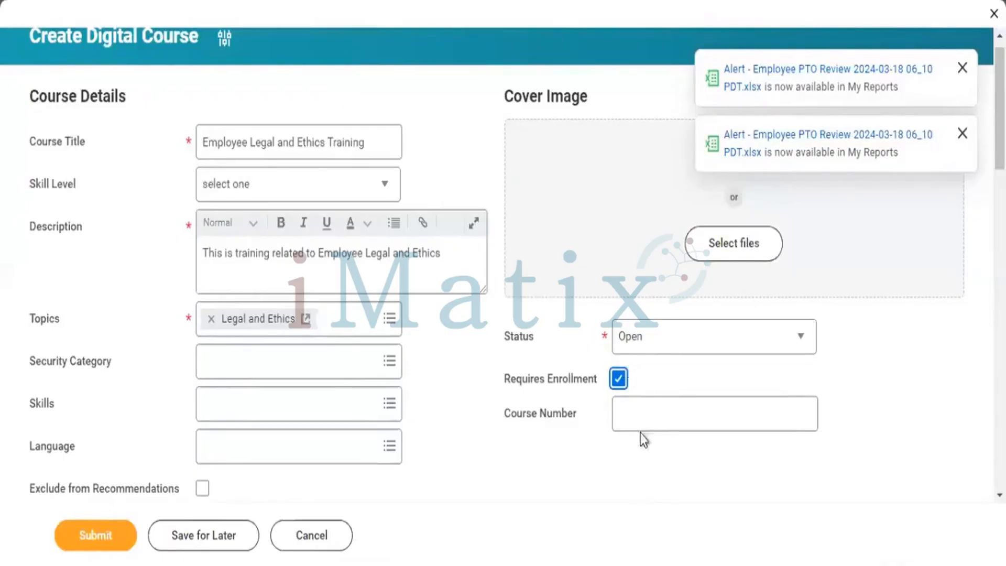
click(663, 353)
click(663, 354)
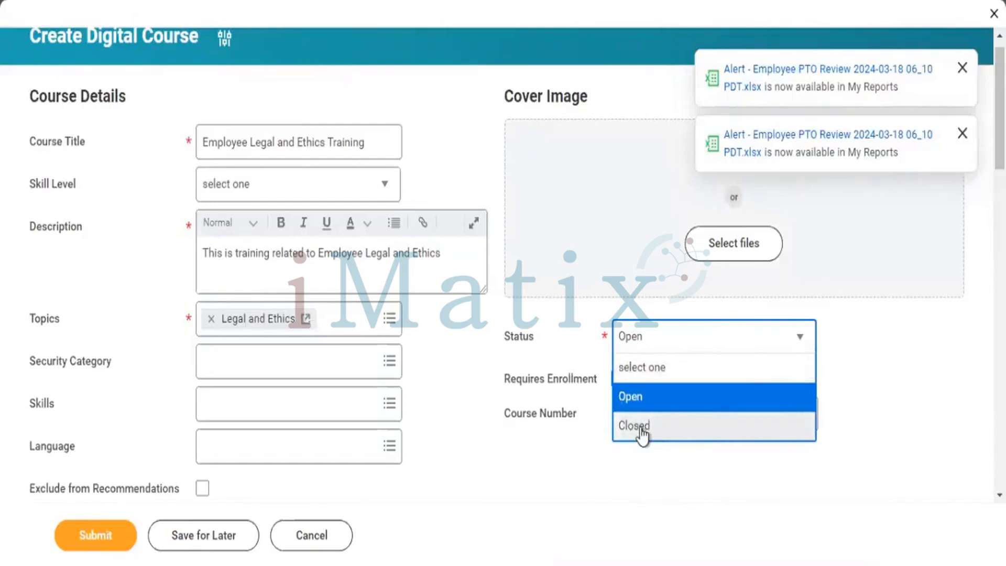
click(555, 481)
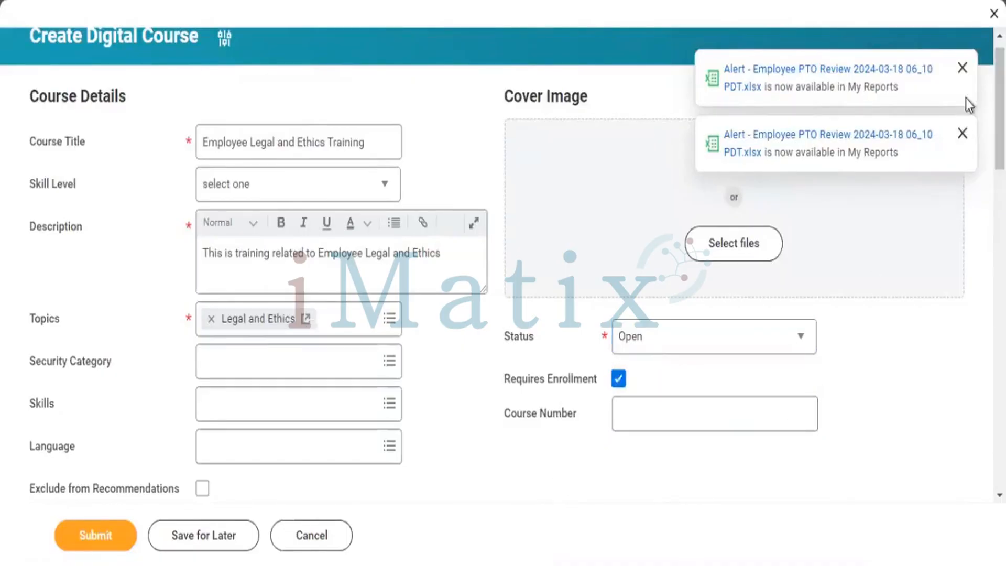
Dismiss the two Employee PTO Review report notifications covering the cover image area
click(963, 68)
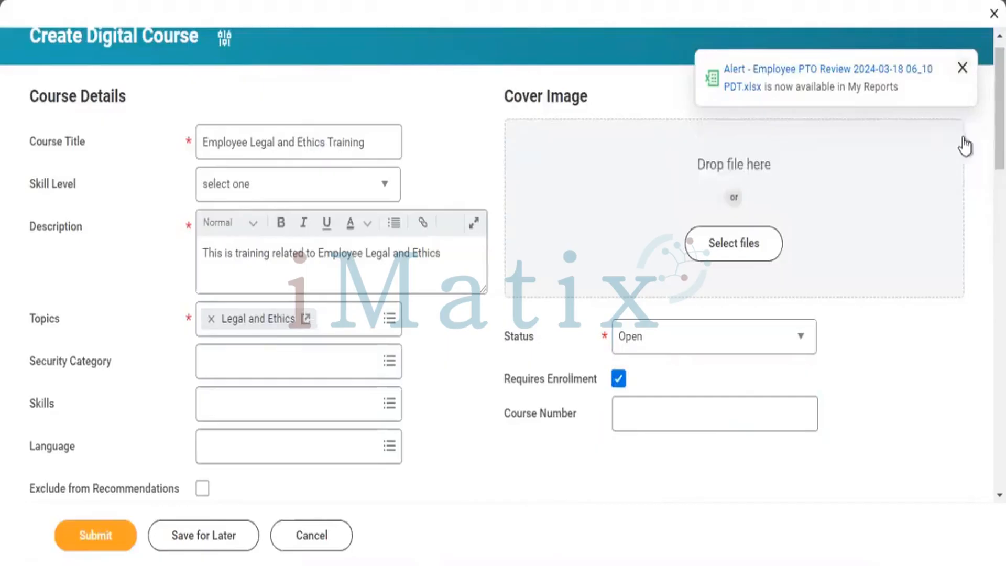
click(963, 68)
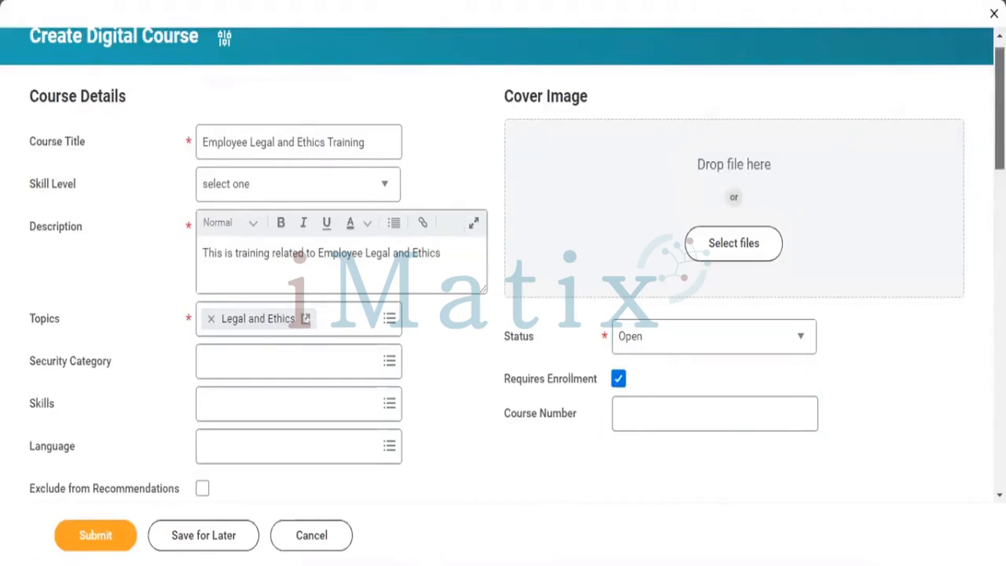
Enter "Legal - 12345" as the course number
scroll(821, 13, down, 5)
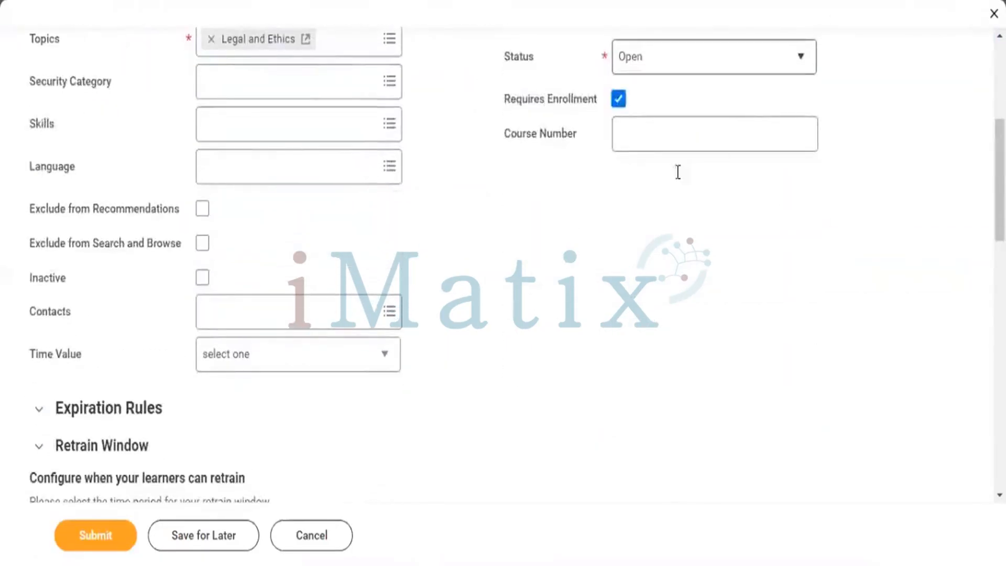
click(652, 138)
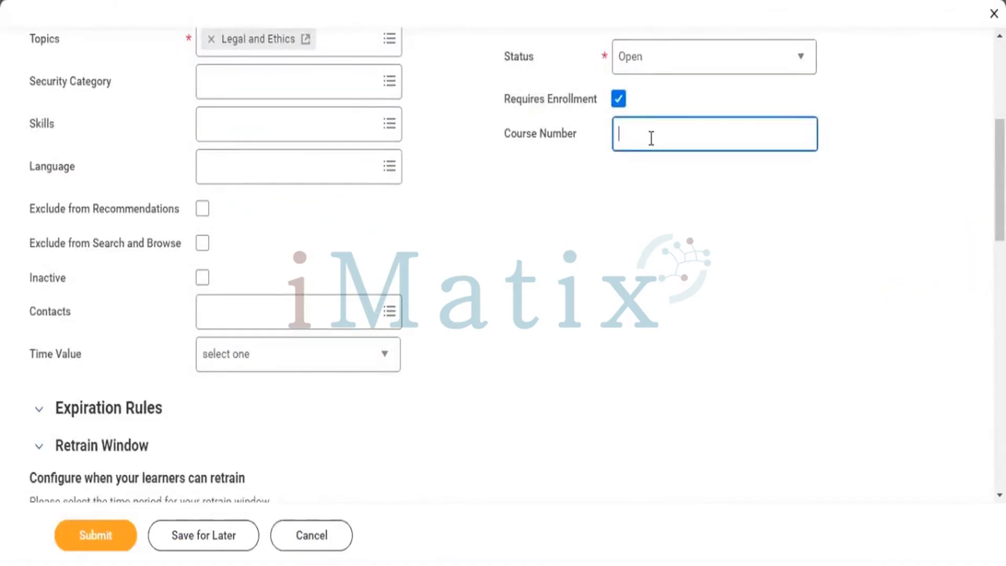
text(Legal - 12345)
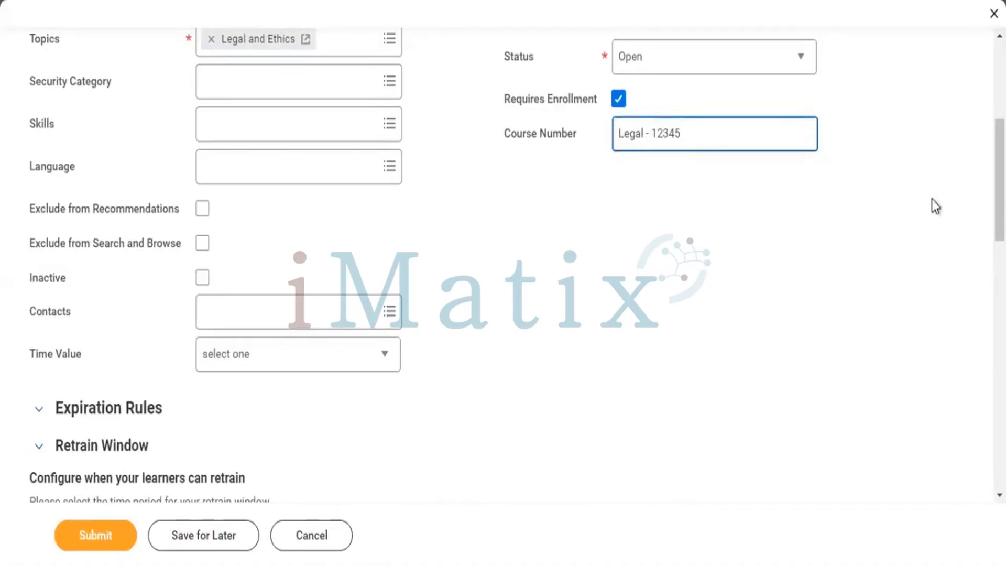
Look through all existing security categories available for the course without selecting one
scroll(872, 55, up, 2)
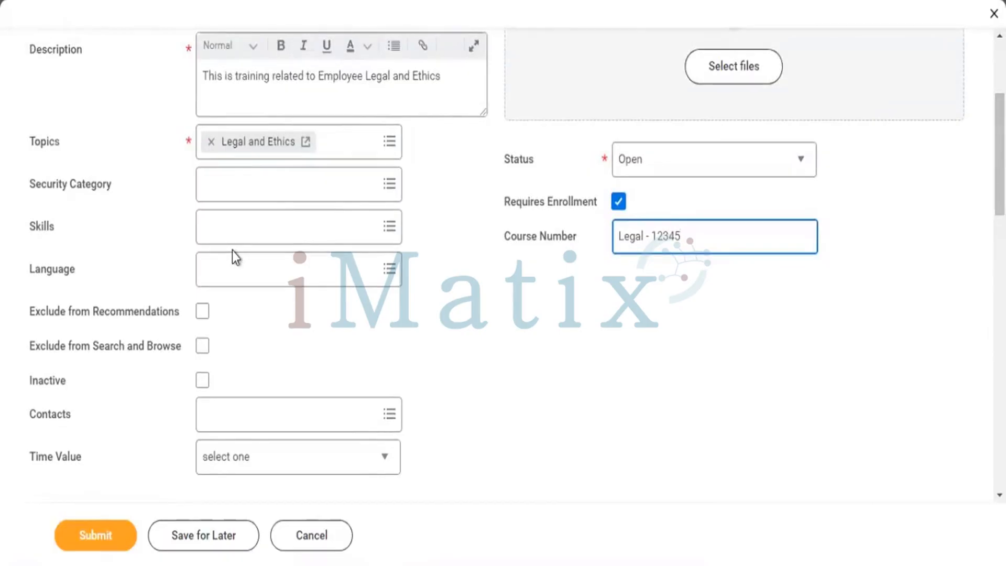
click(255, 175)
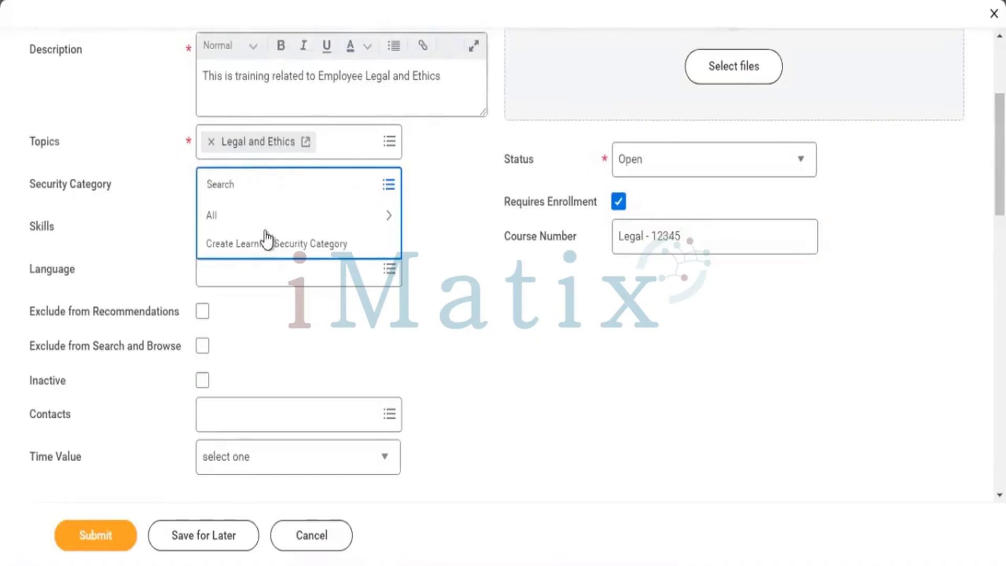
click(266, 226)
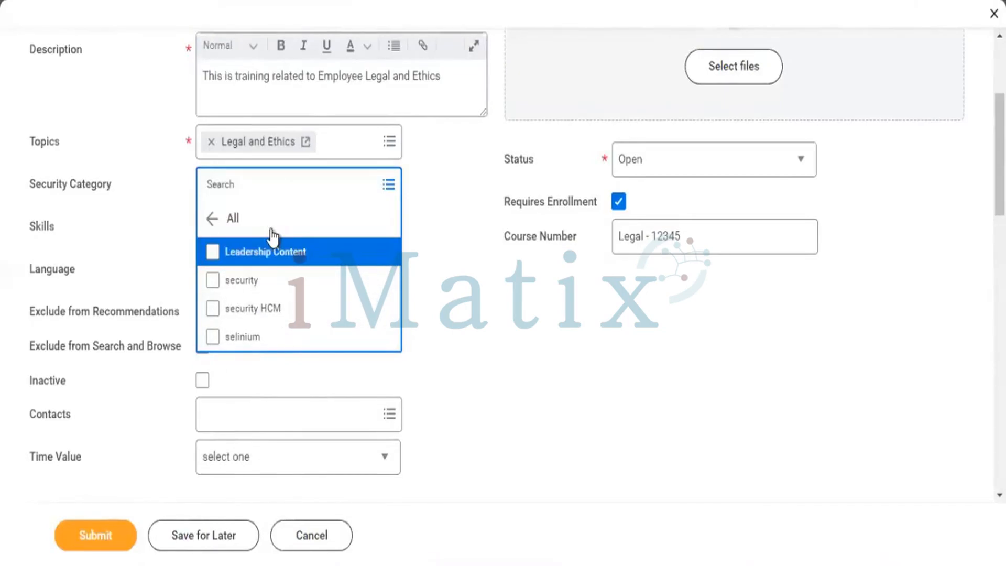
click(211, 219)
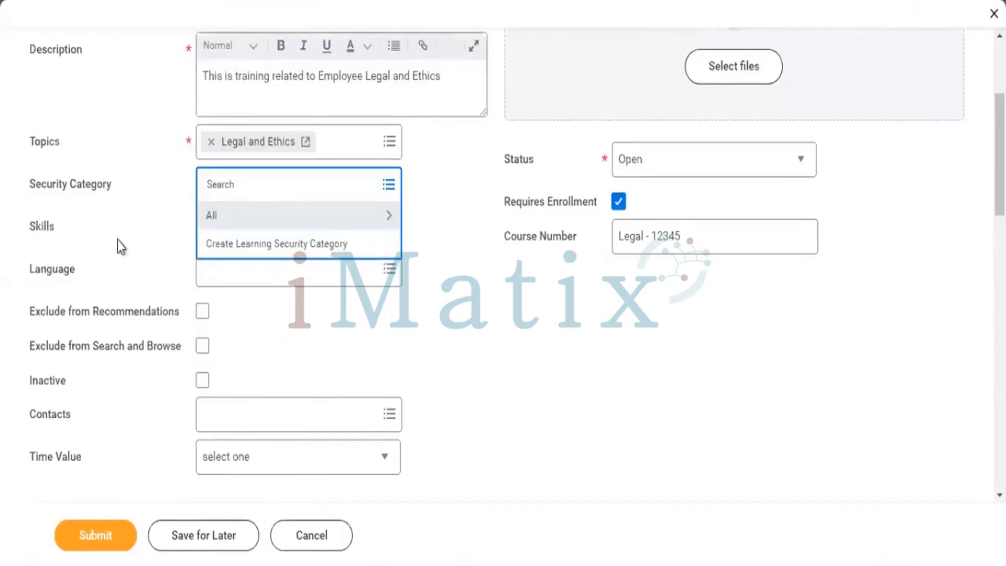
click(117, 240)
Browse the recommended skills and the skills by category, including communication skills, without selecting any
click(258, 229)
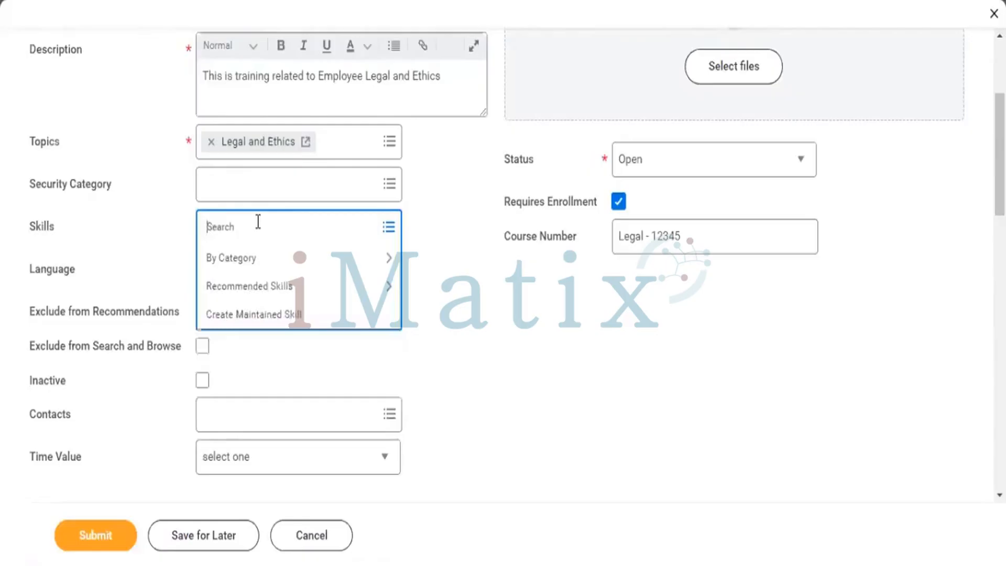
click(270, 285)
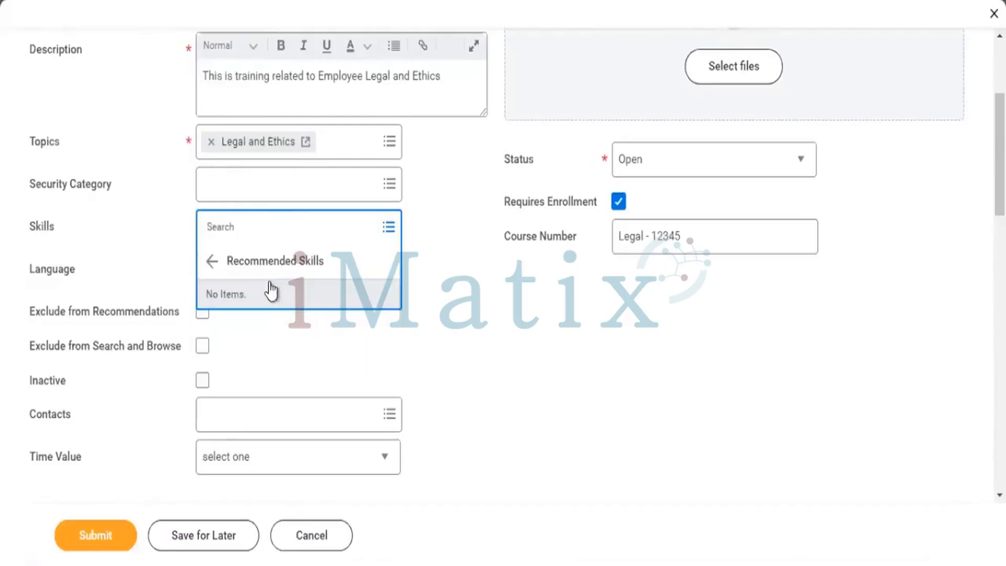
click(212, 261)
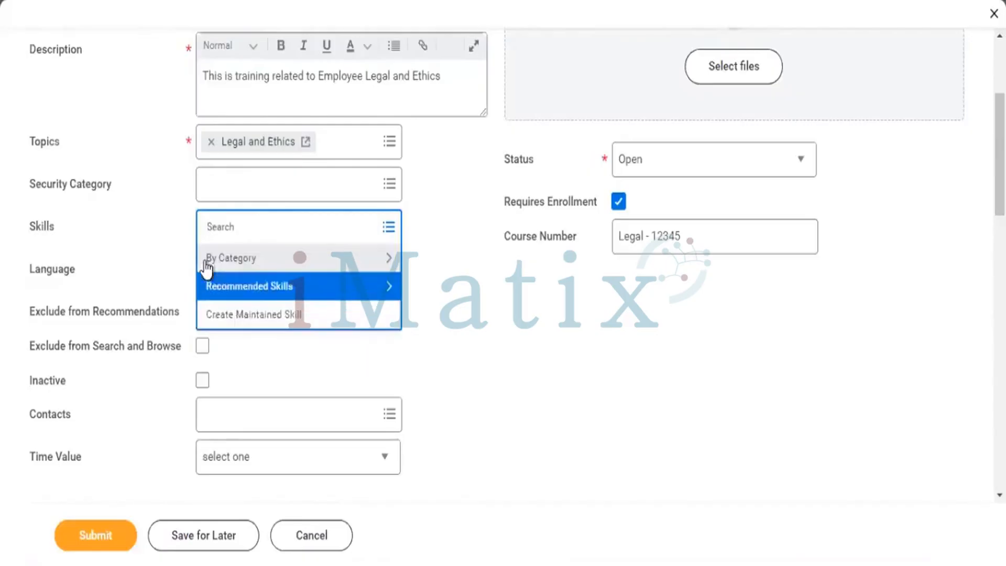
click(266, 257)
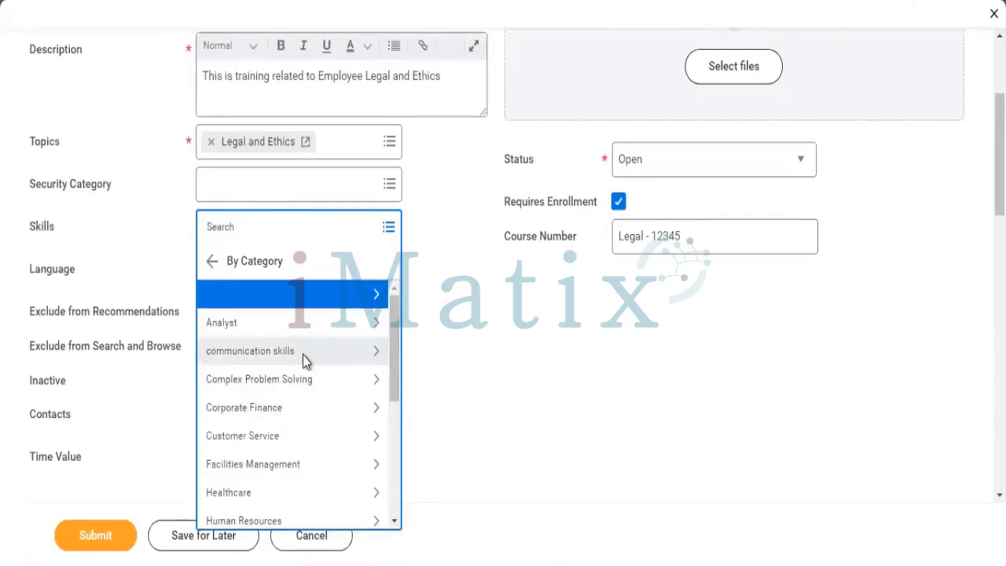
click(303, 355)
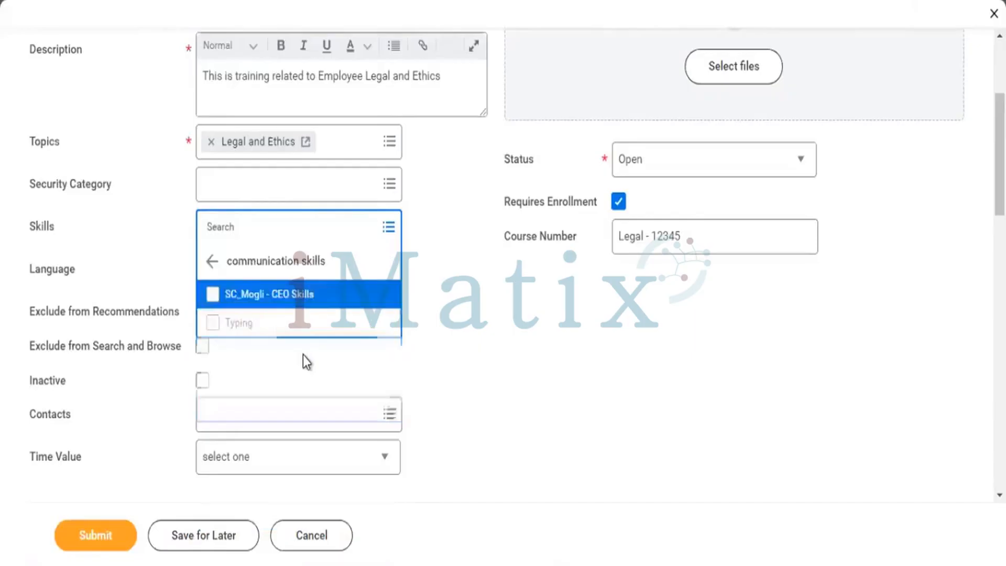
click(138, 243)
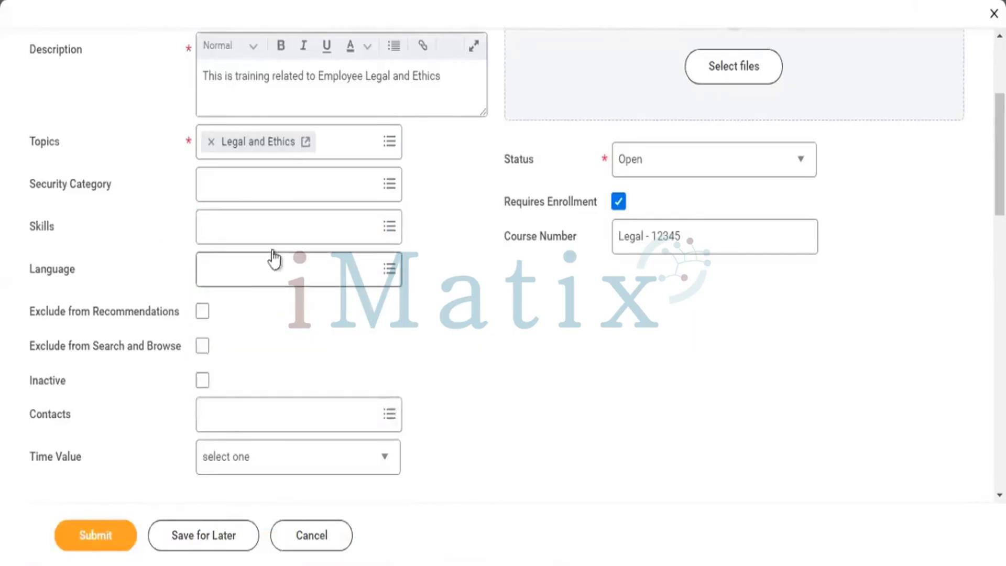
Try excluding the course from search and browse, review the course title, and clear the exclusion
click(203, 347)
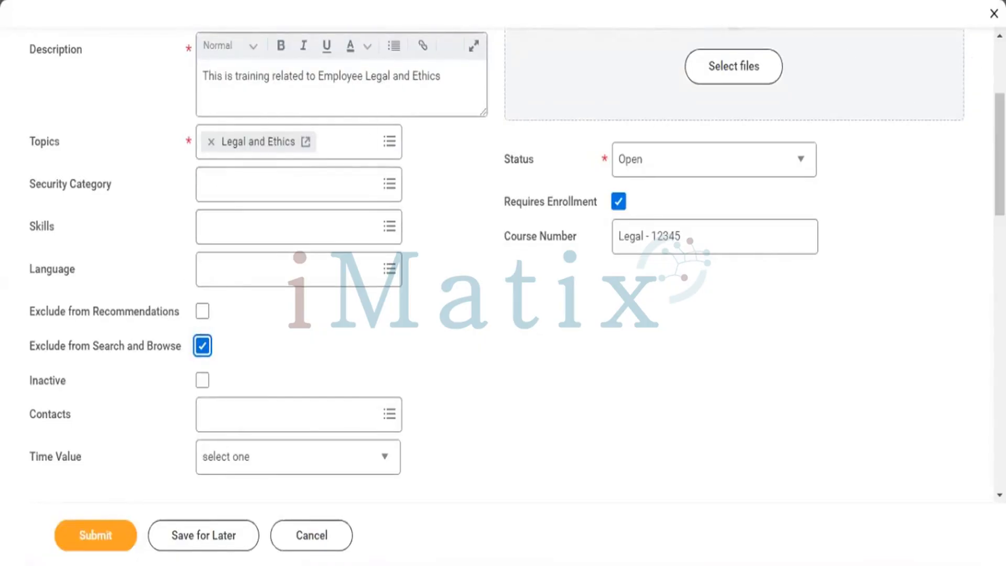
scroll(658, 135, up, 3)
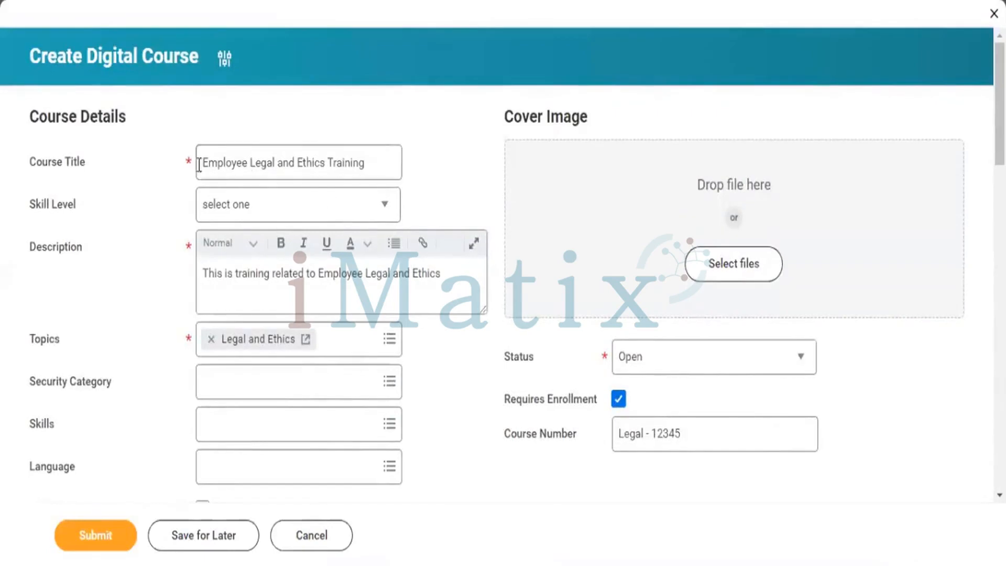
drag(204, 163, 279, 161)
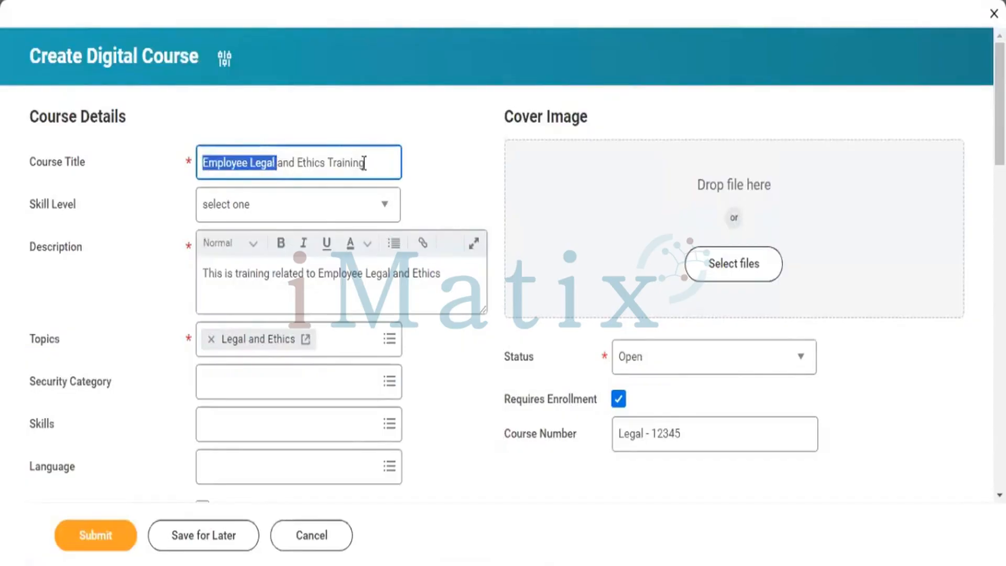
drag(396, 162, 218, 157)
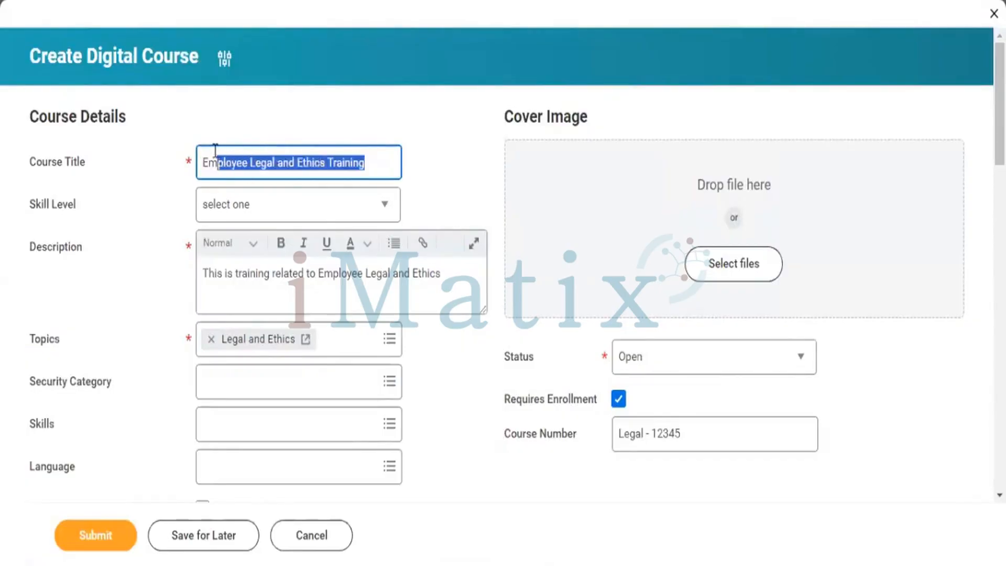
drag(215, 150, 203, 158)
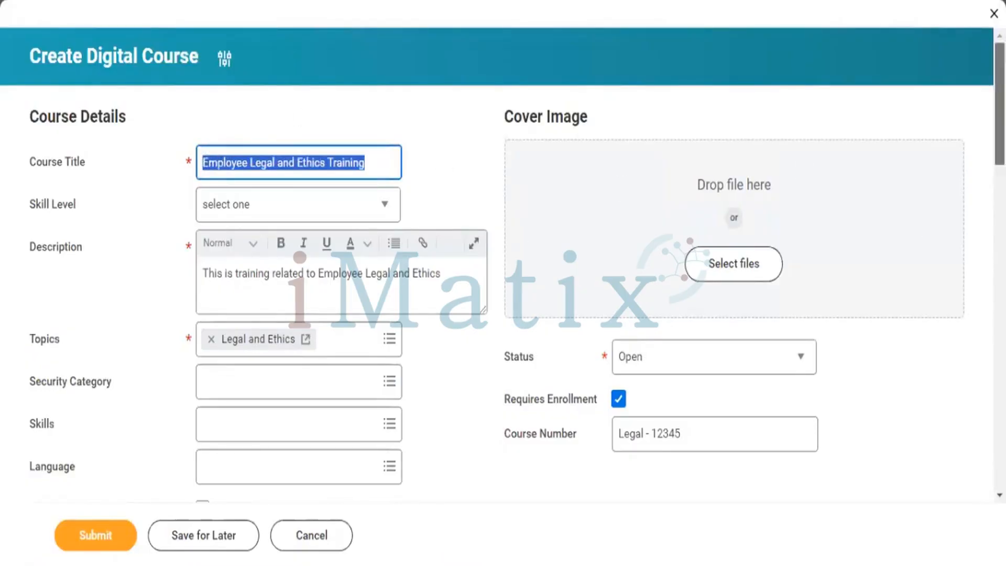
drag(1000, 104, 1000, 184)
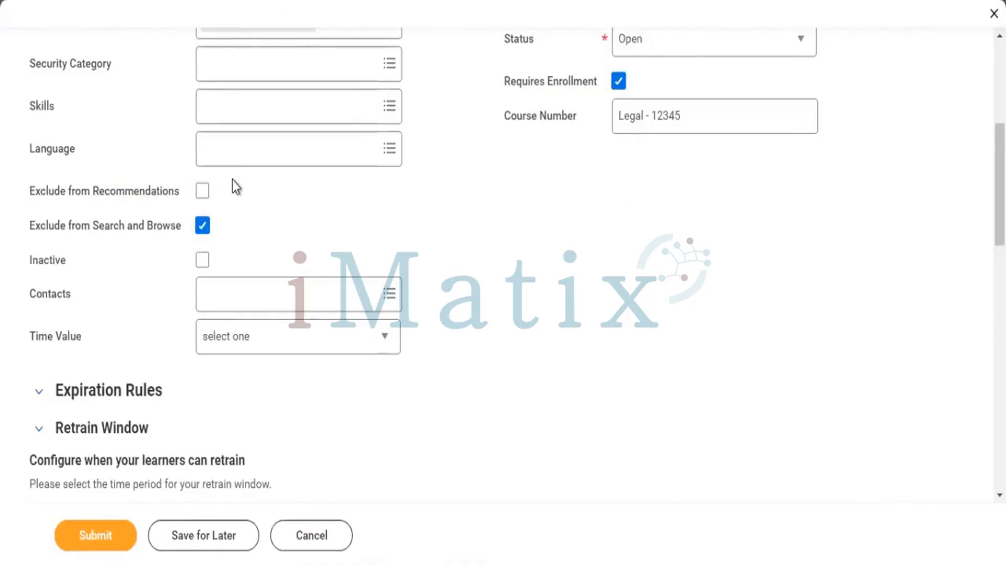
click(202, 230)
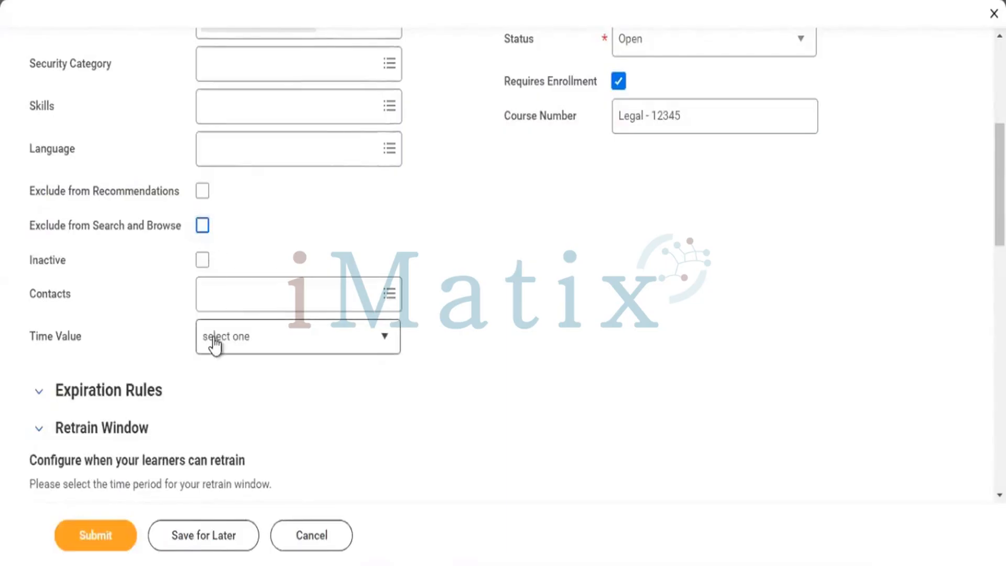
Browse the list of languages available for the course
click(264, 156)
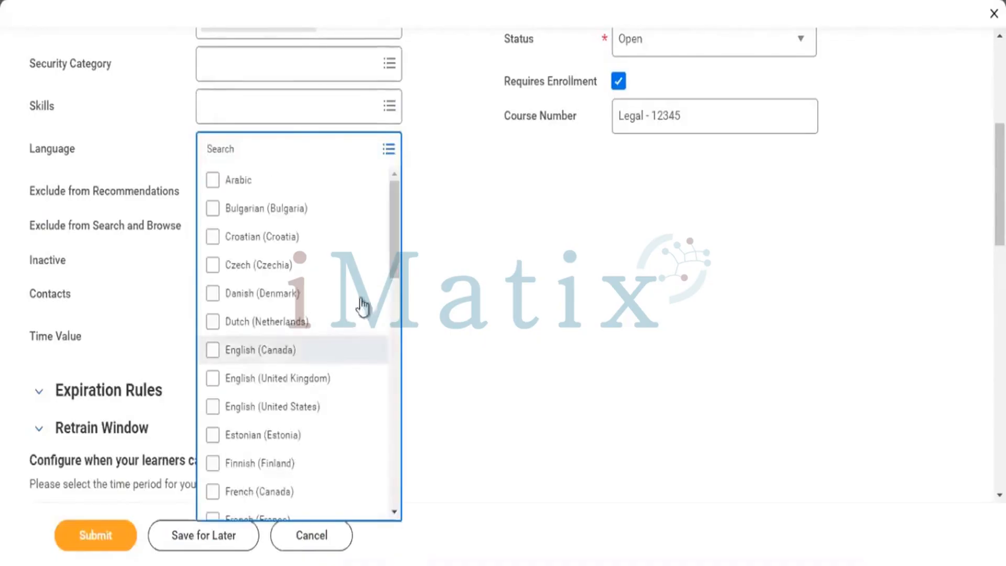
drag(394, 228, 385, 351)
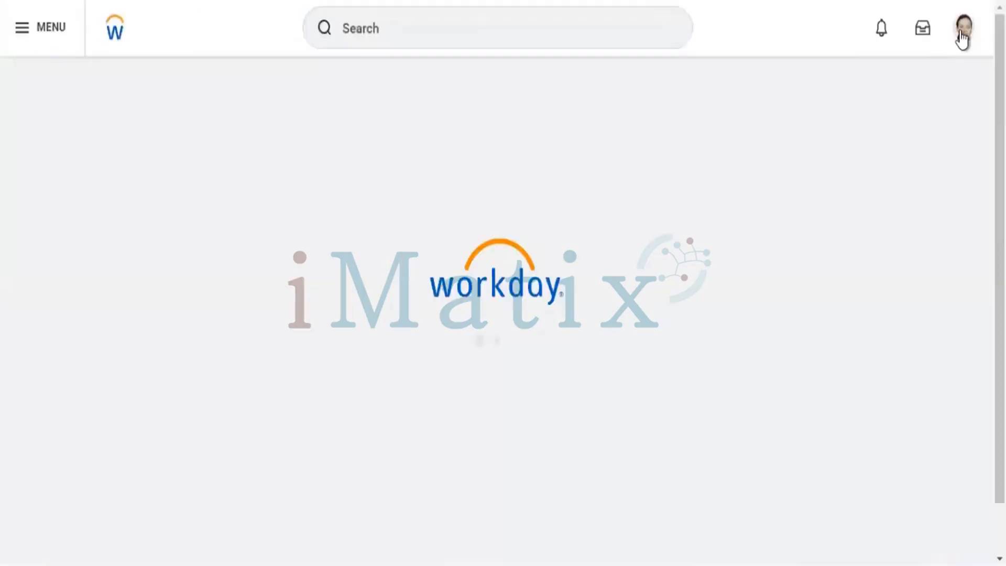
Switch to the Workday home page and view the My Account options of the signed-in profile
click(963, 33)
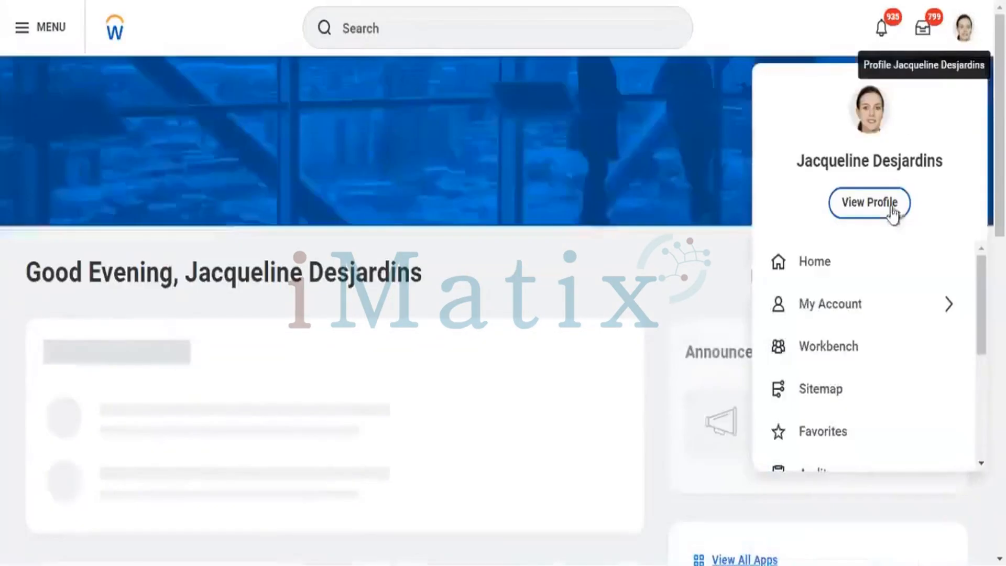
click(840, 307)
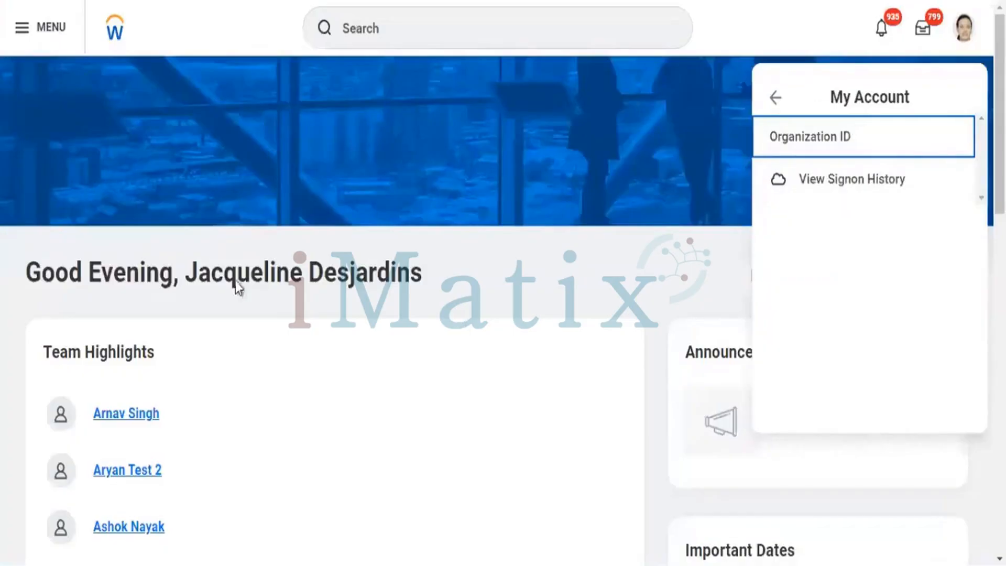
click(146, 298)
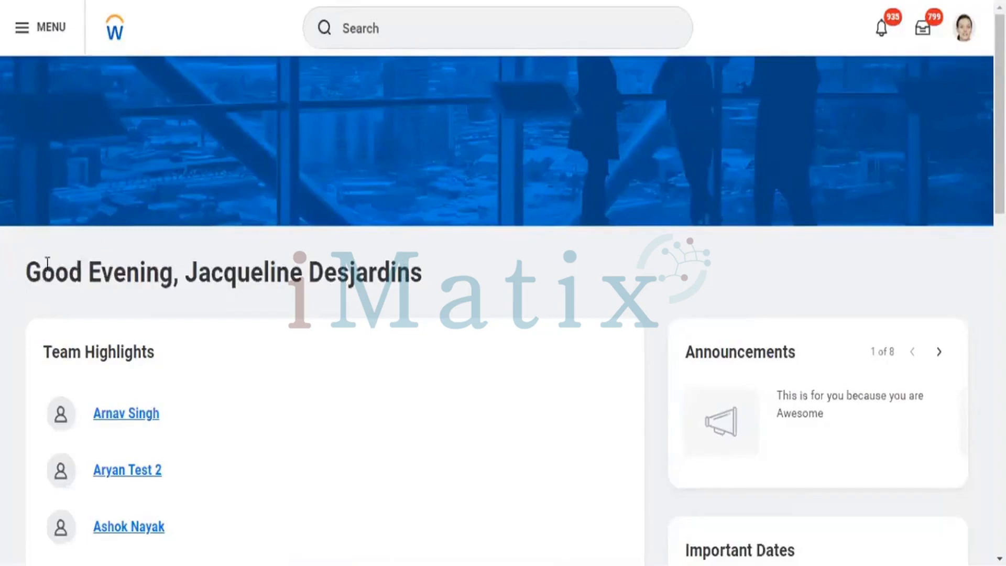
drag(47, 262, 159, 274)
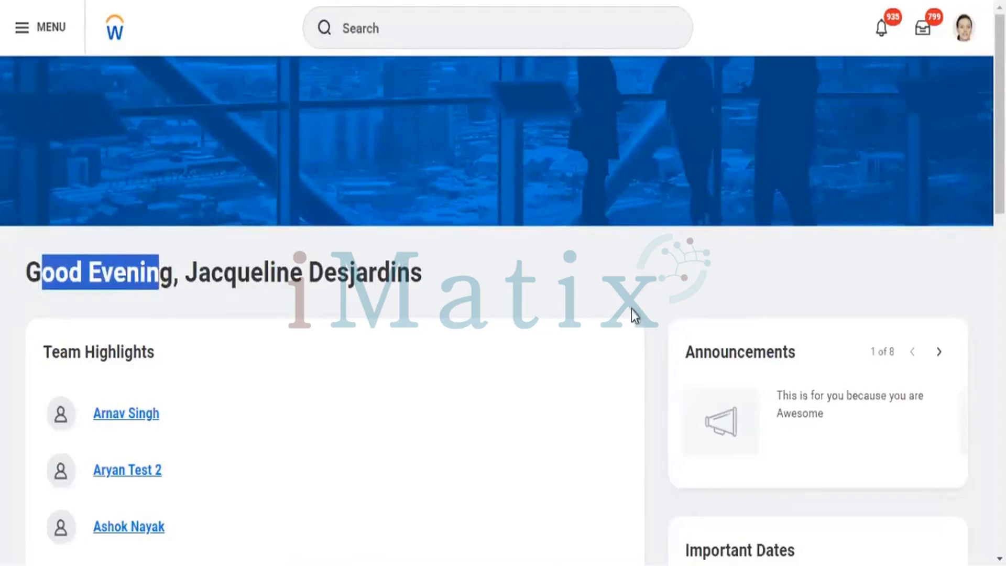
click(657, 269)
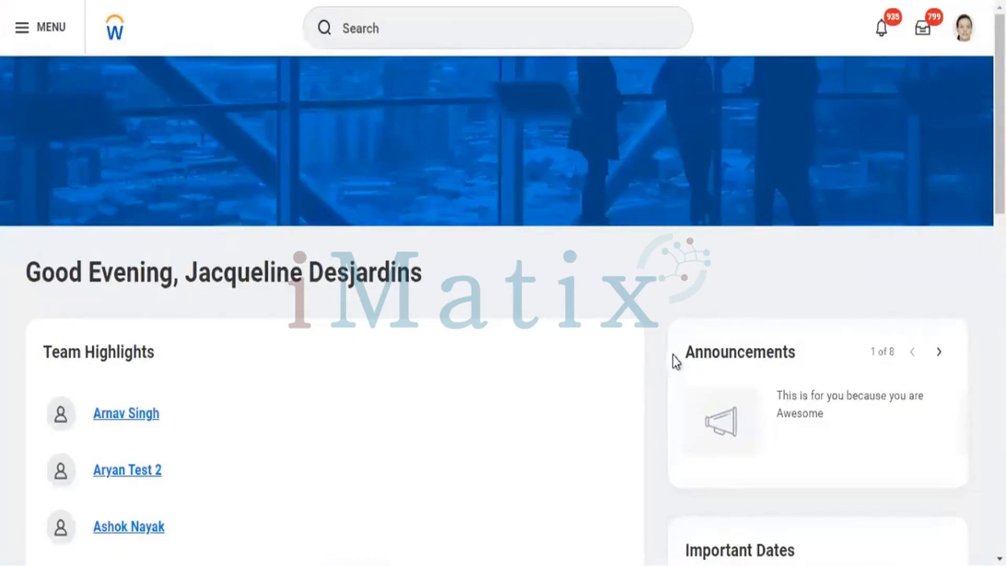
drag(684, 354, 792, 343)
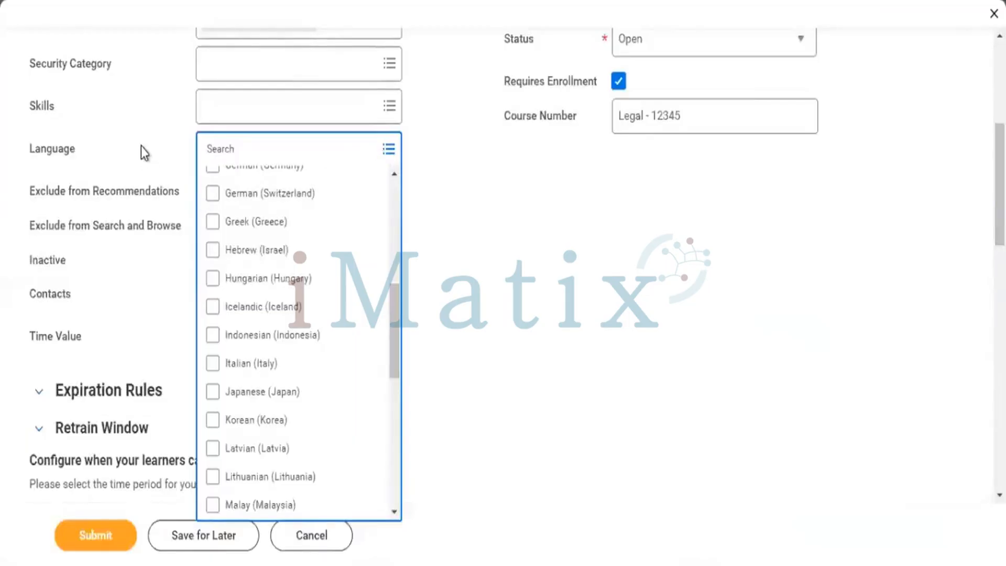
Leave the course language unselected, try marking the course as inactive, and clear that option
click(141, 148)
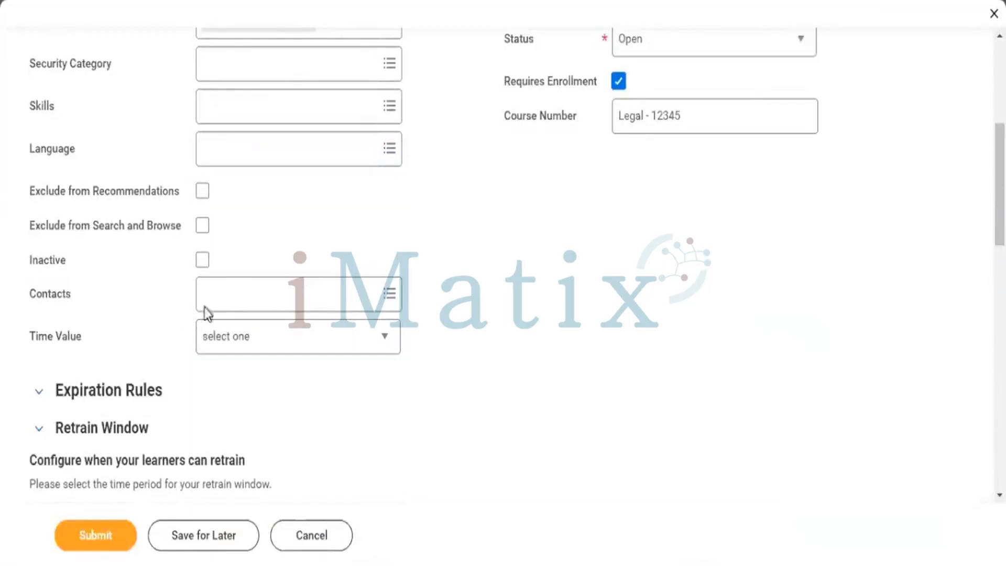
click(202, 259)
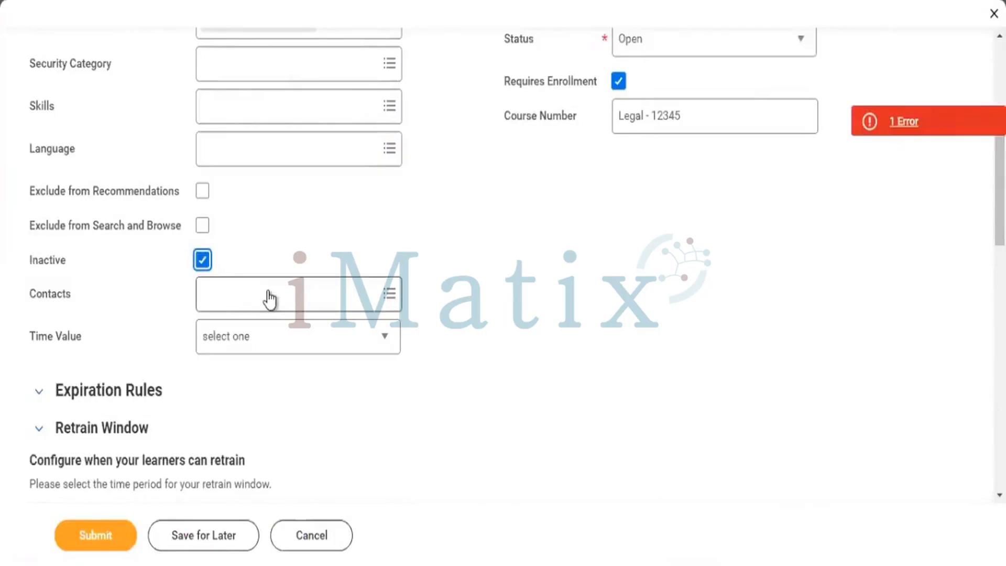
click(204, 263)
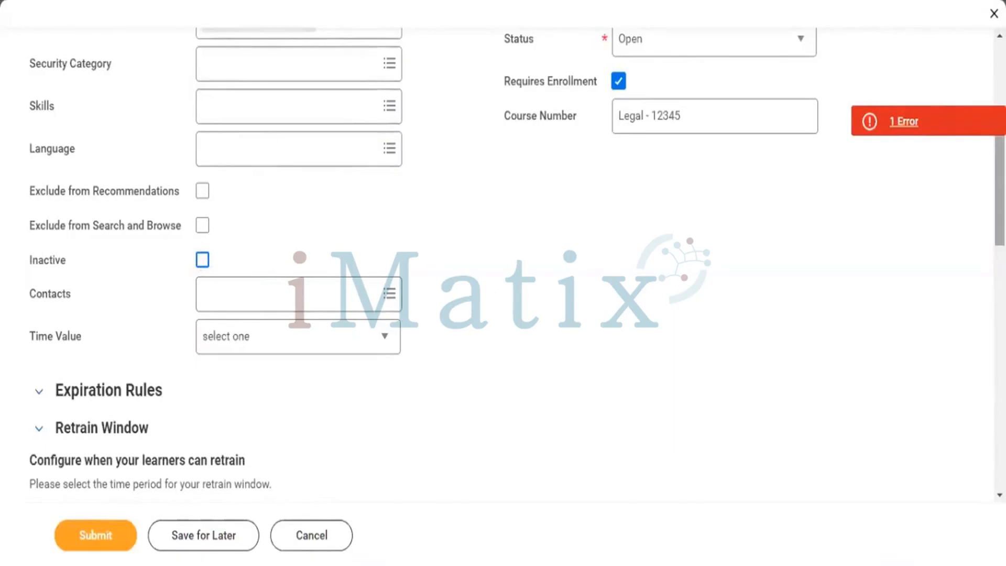
Open the course contact choices, view the page error's details, and close the error message
scroll(503, 262, down, 2)
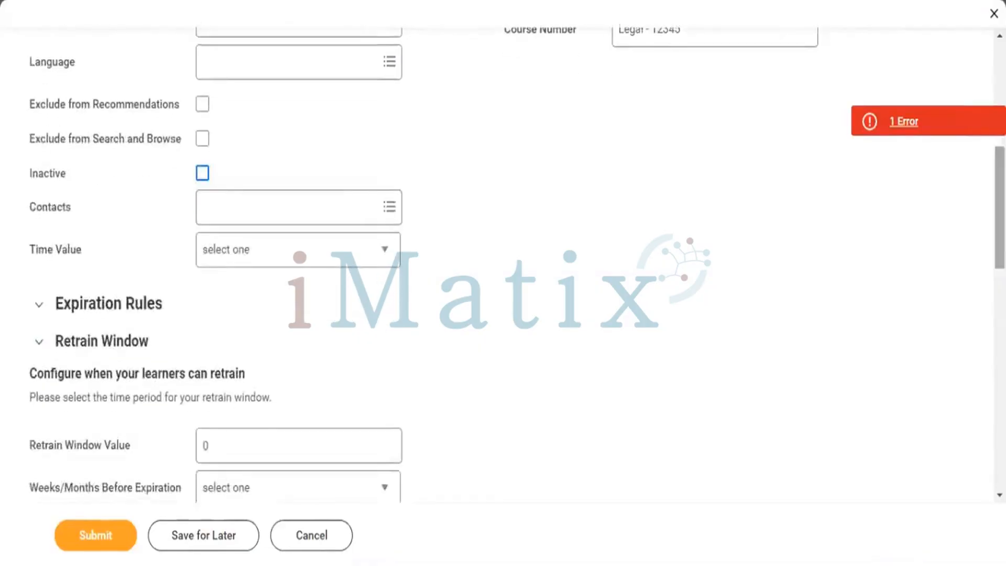
click(257, 212)
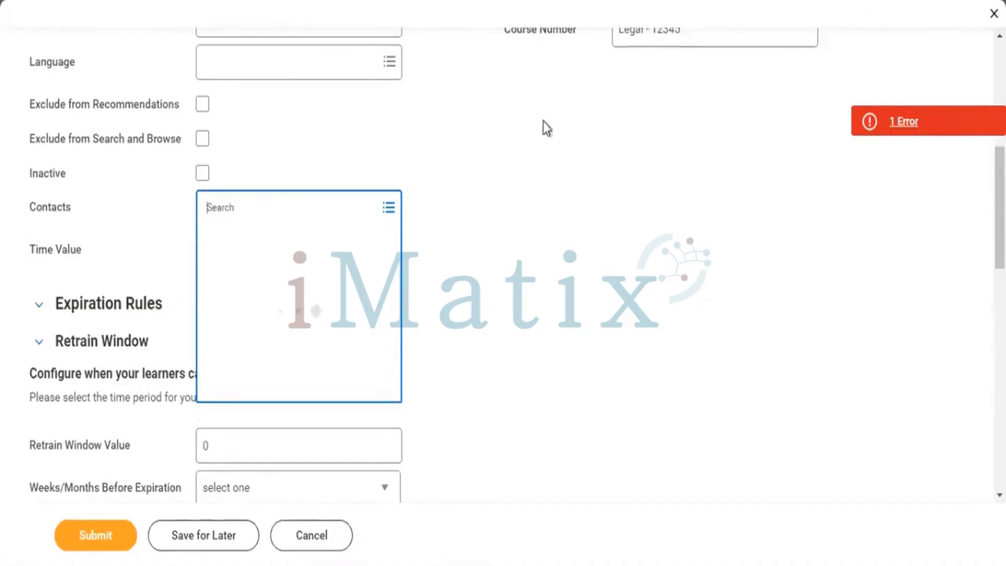
click(917, 125)
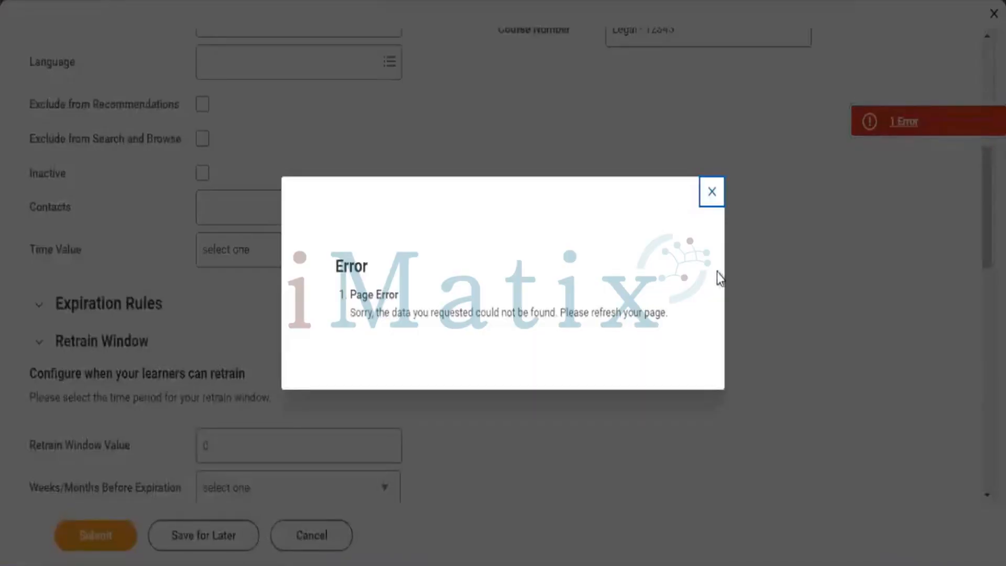
click(712, 193)
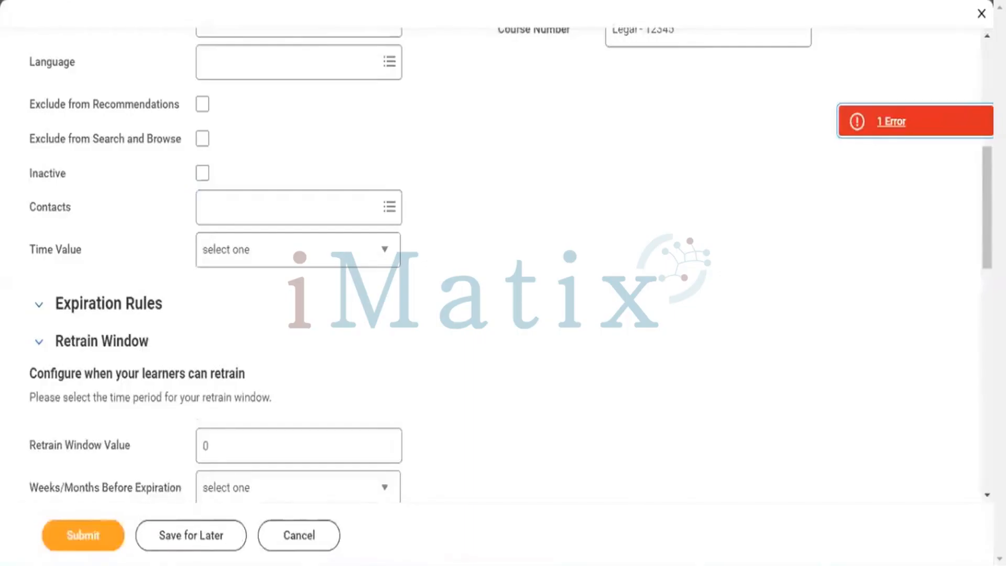
Reload the course creation page and start a new digital course
key(F5)
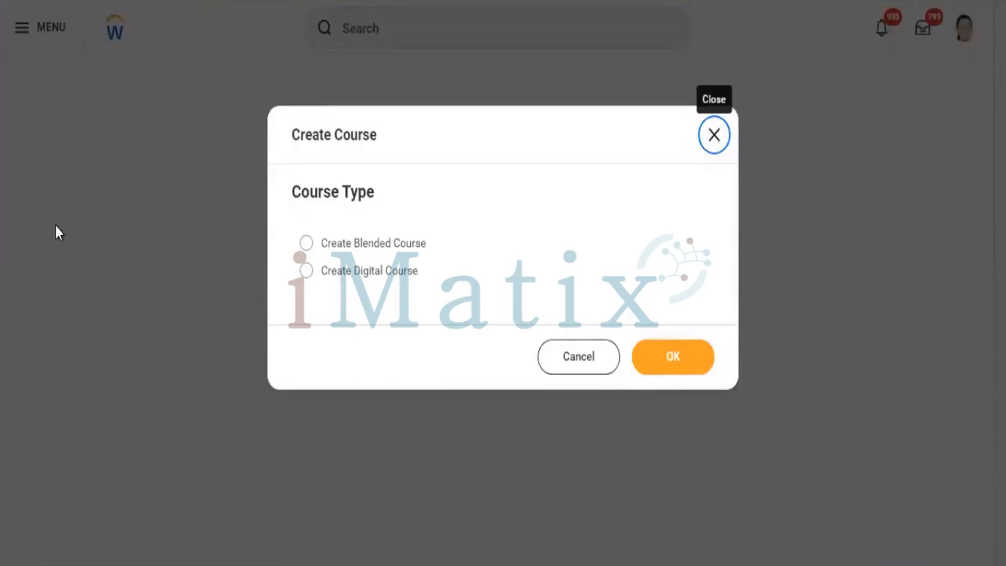
click(345, 276)
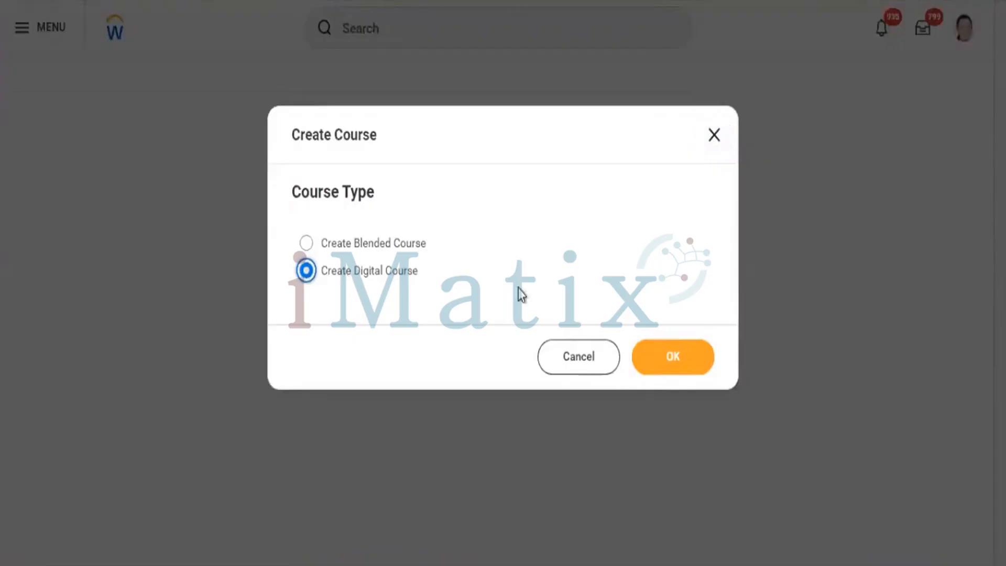
click(651, 367)
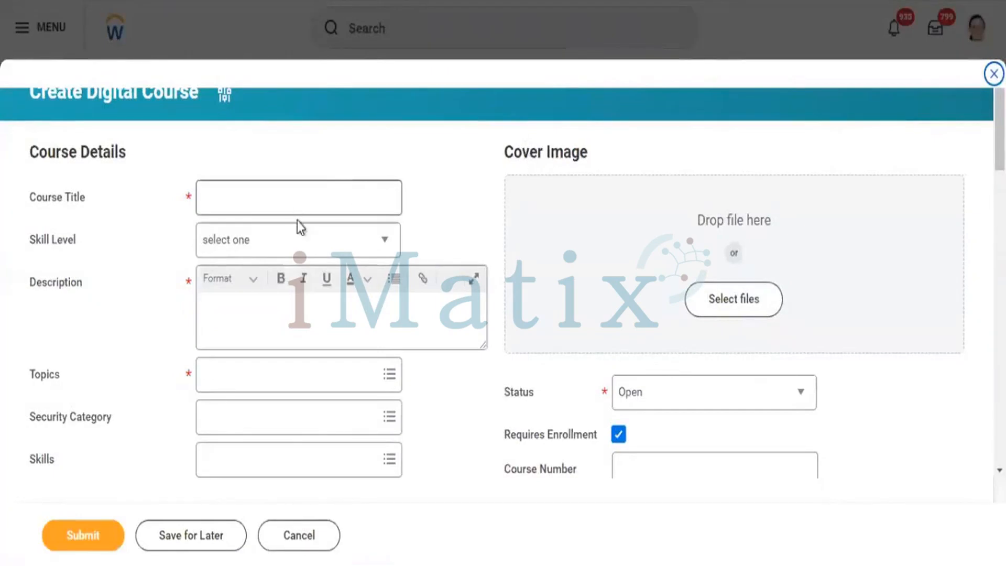
Enter Employee Legal and Ethics Training as the course title
click(287, 192)
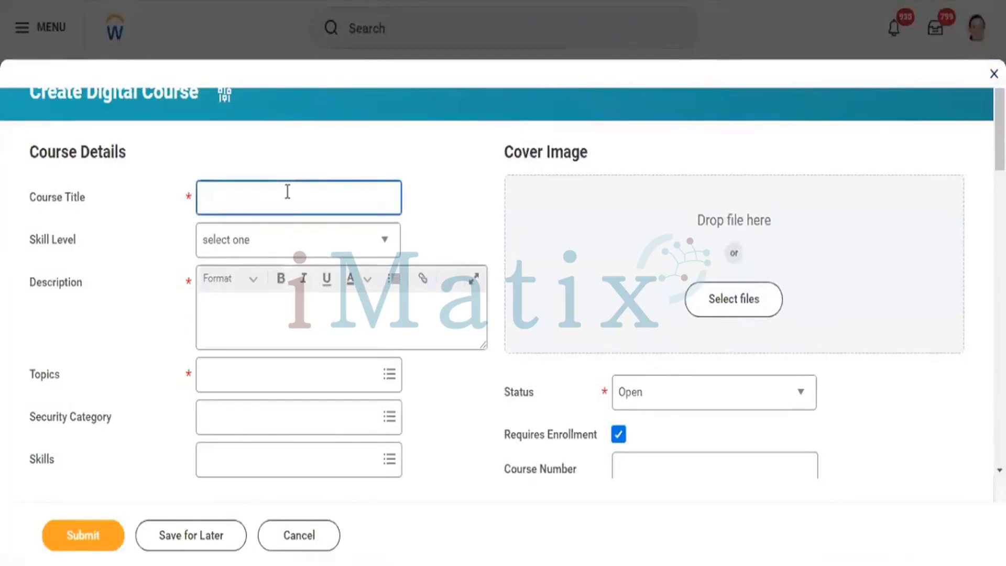
text(Employee Legal and Et)
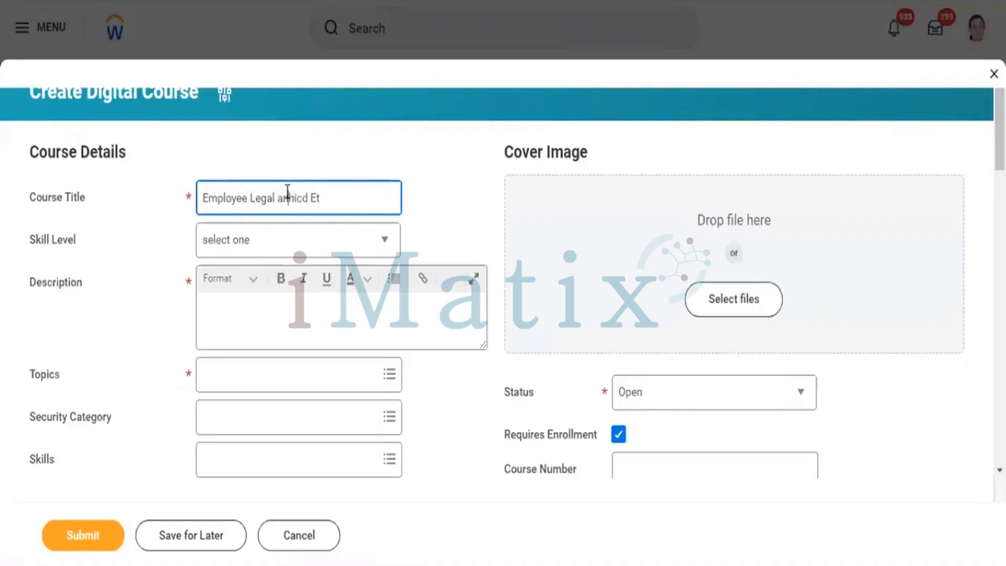
key(BackSpace)
key(BackSpace)
key(BackSpace)
key(BackSpace)
text(an)
click(345, 204)
text(hics Training)
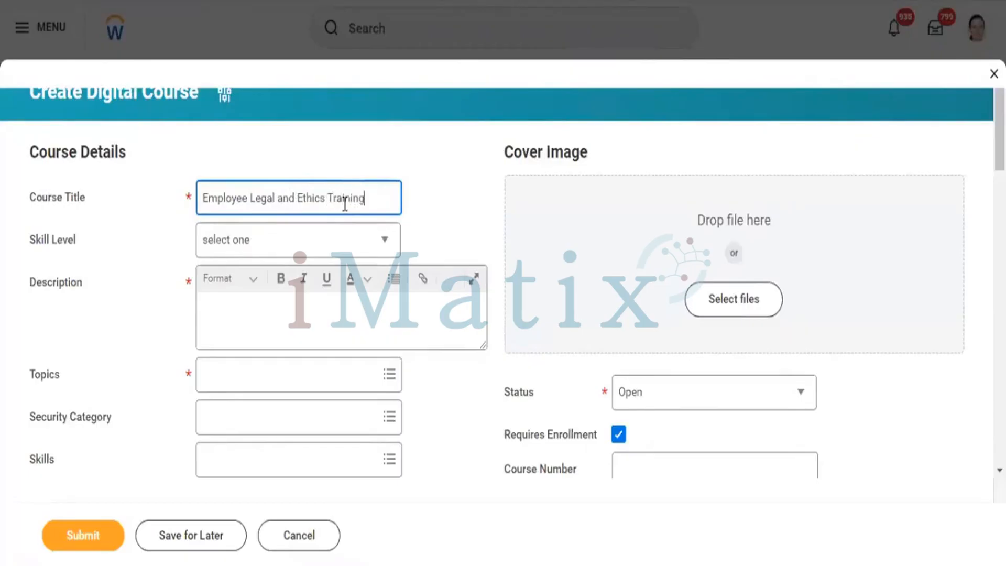
Set the skill level to Intermediate and enter the description "This is for Legal Team"
click(272, 246)
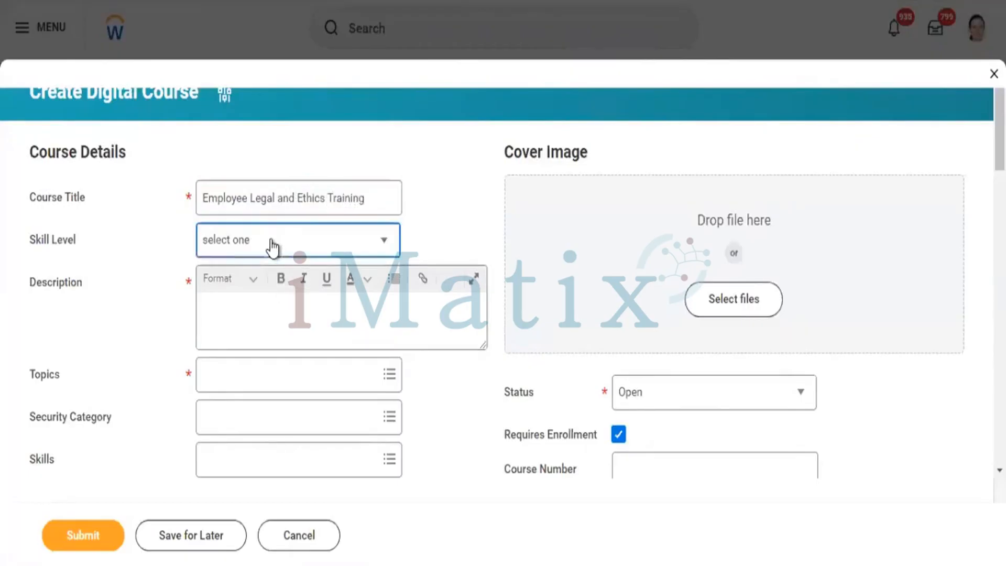
click(272, 247)
click(269, 330)
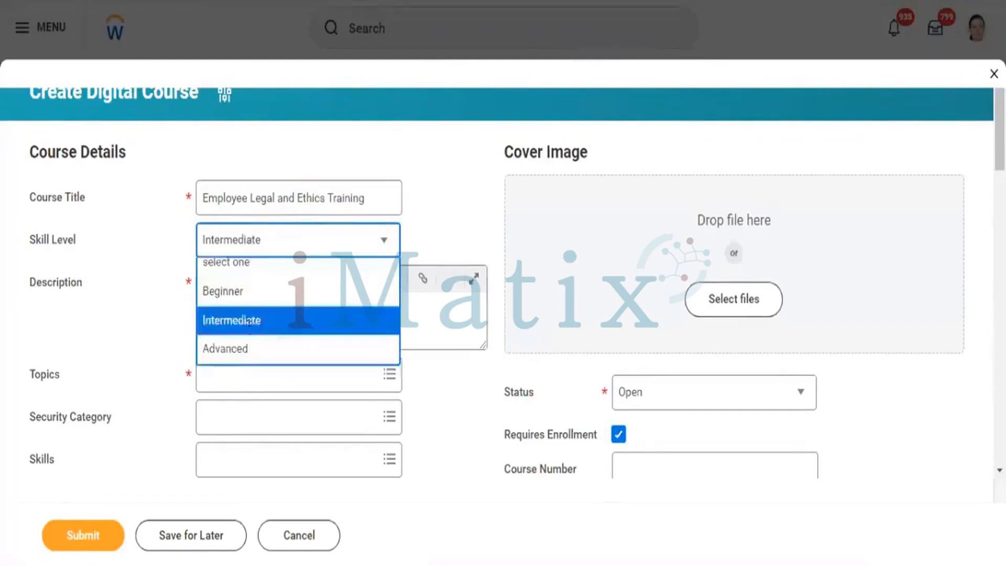
click(305, 296)
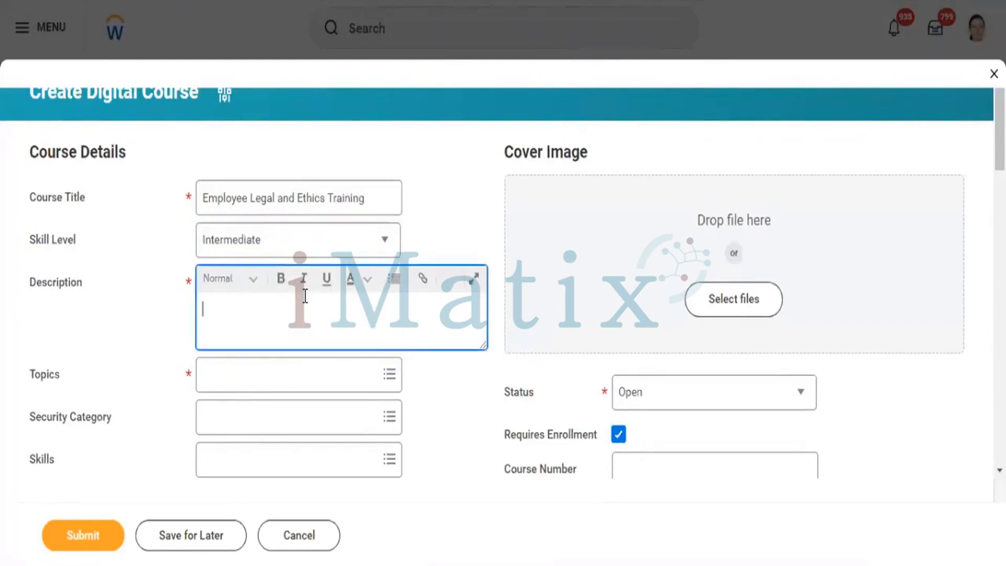
text(This is for Lega)
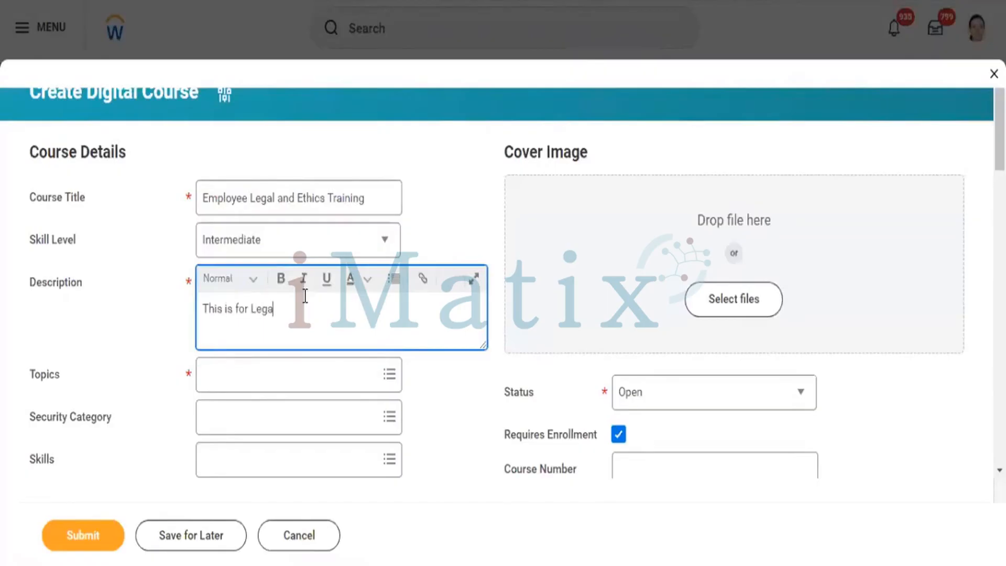
text(l Team)
Assign the Legal and Ethics topic to the course, and dismiss the cover image file selection without choosing a file
text(egal)
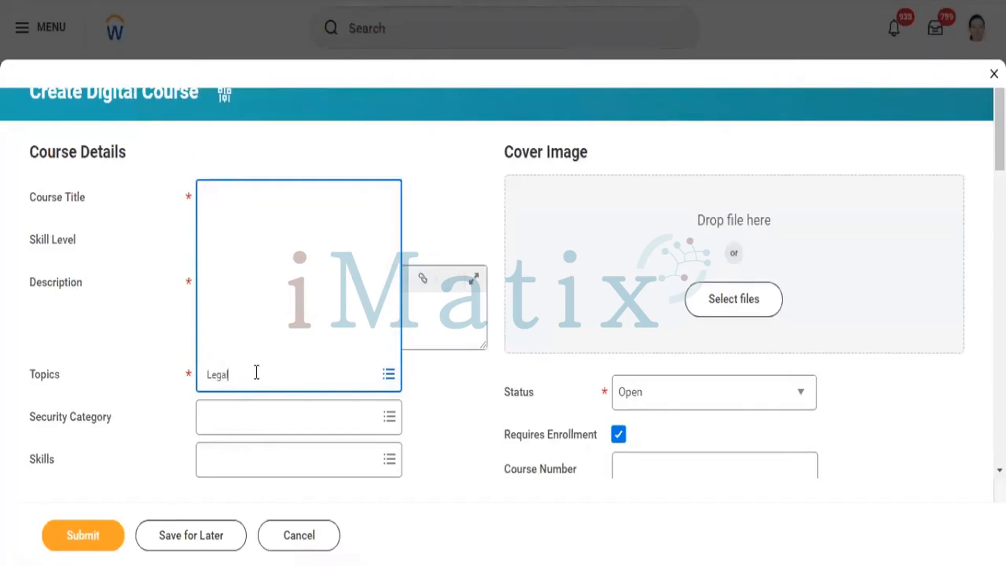
key(Return)
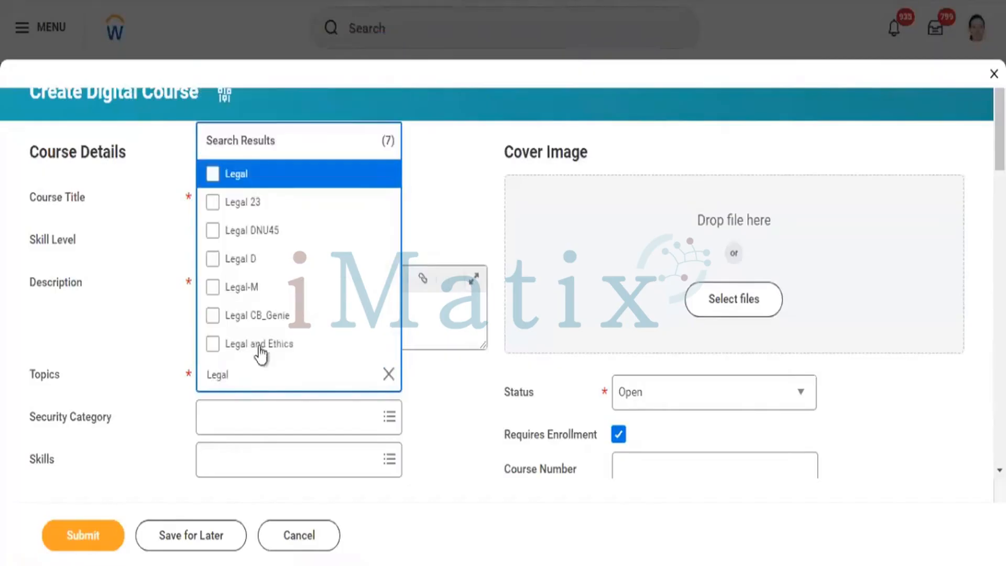
click(259, 344)
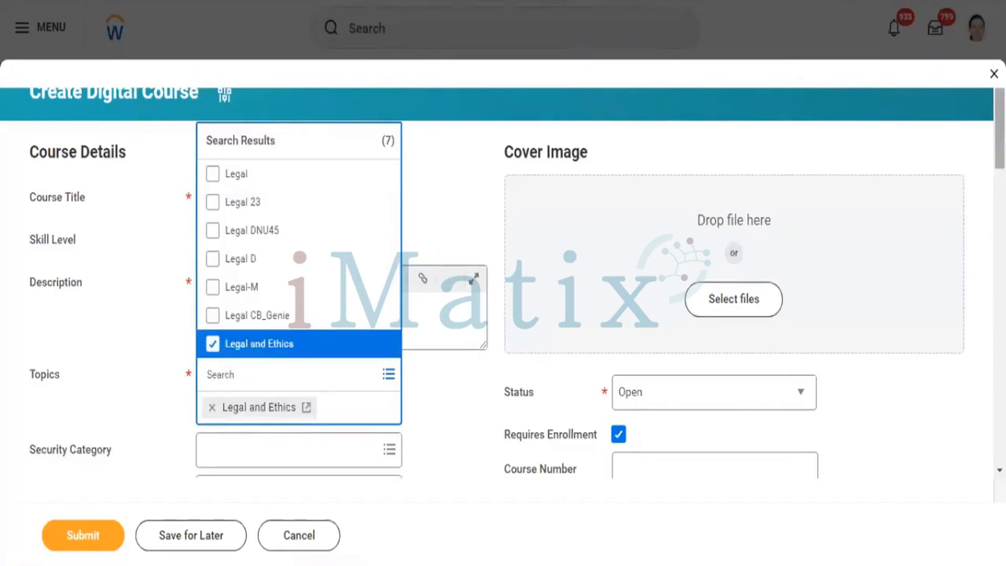
click(575, 310)
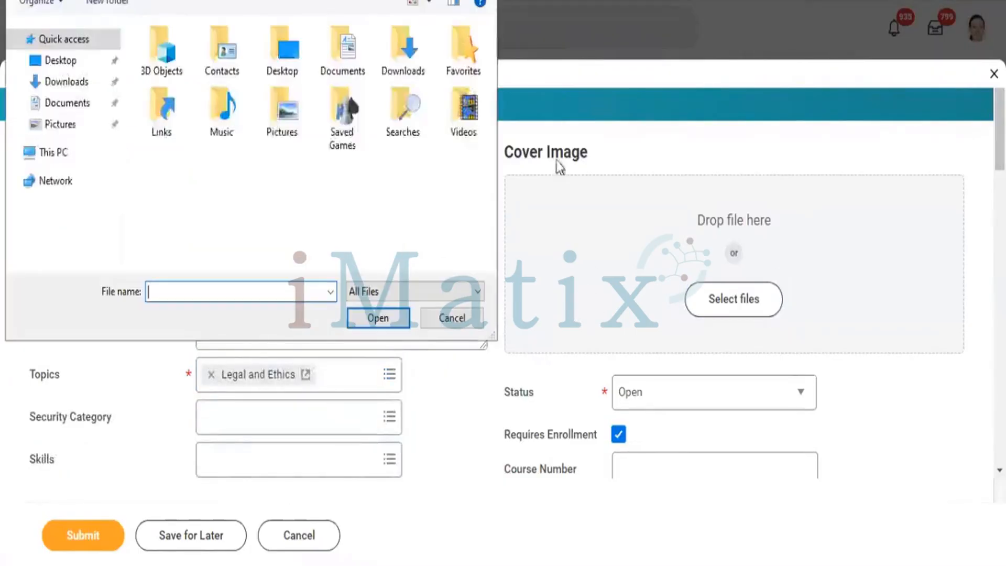
click(454, 325)
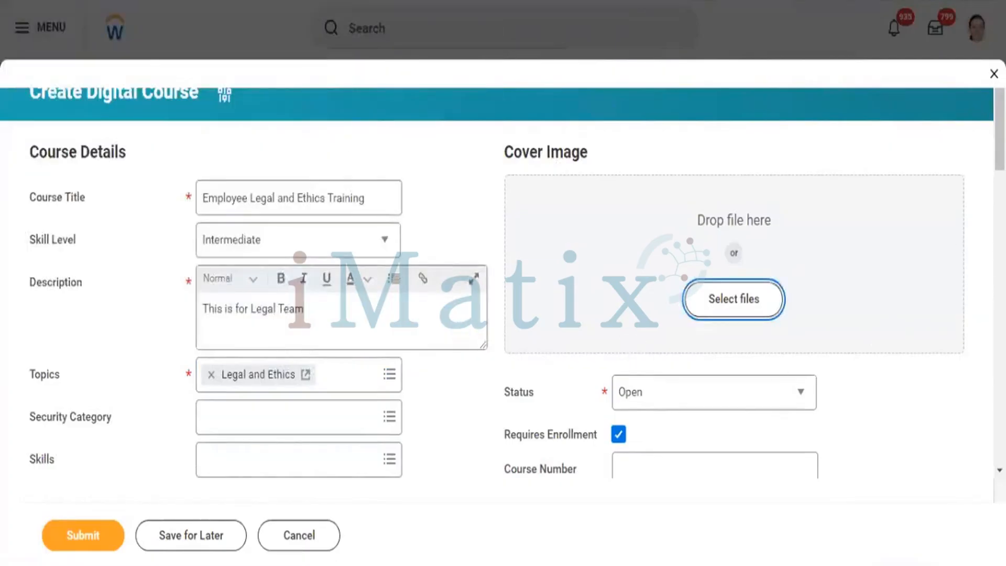
Set the course number to Legal-12345
scroll(709, 178, down, 6)
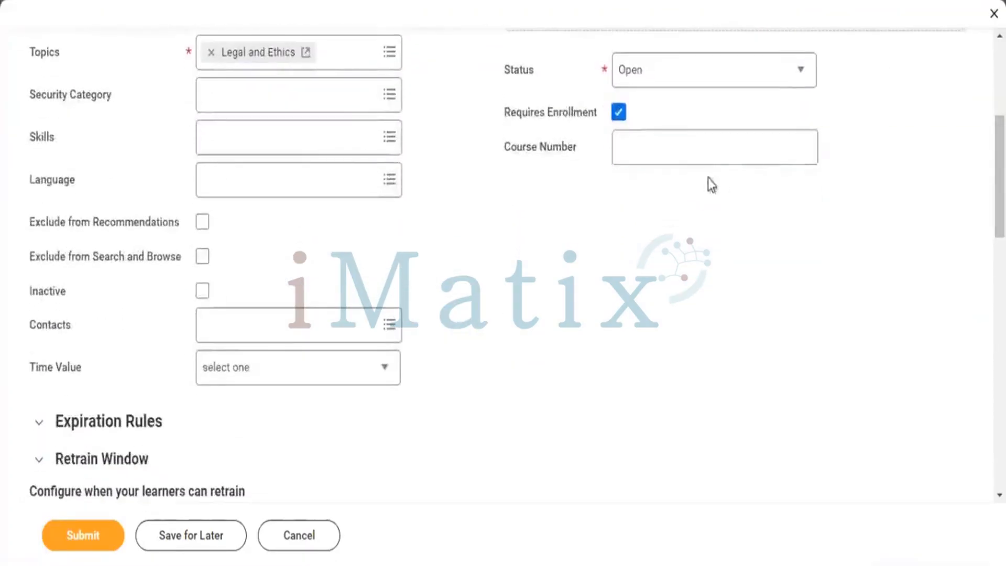
click(698, 139)
text(L)
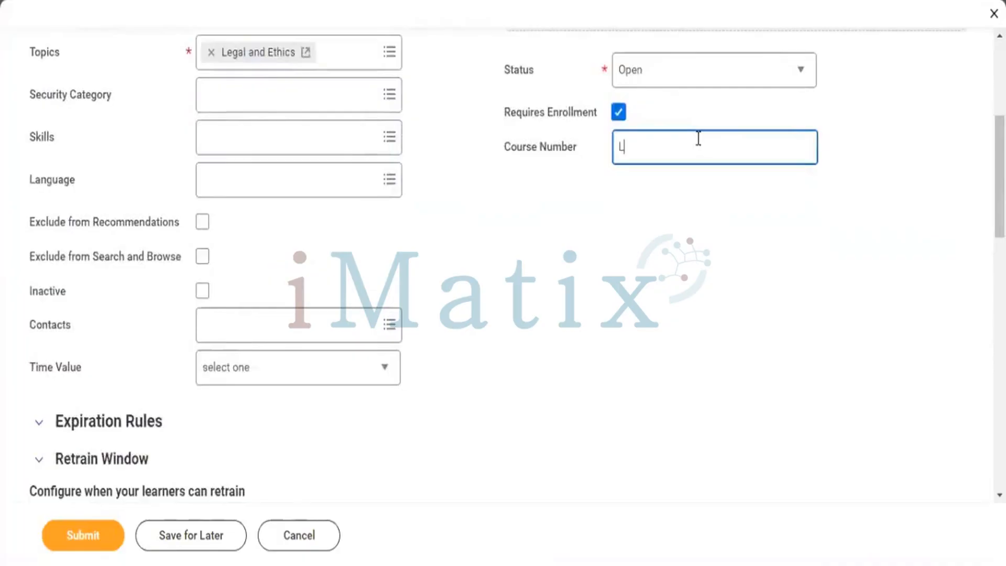
text(egal-12345)
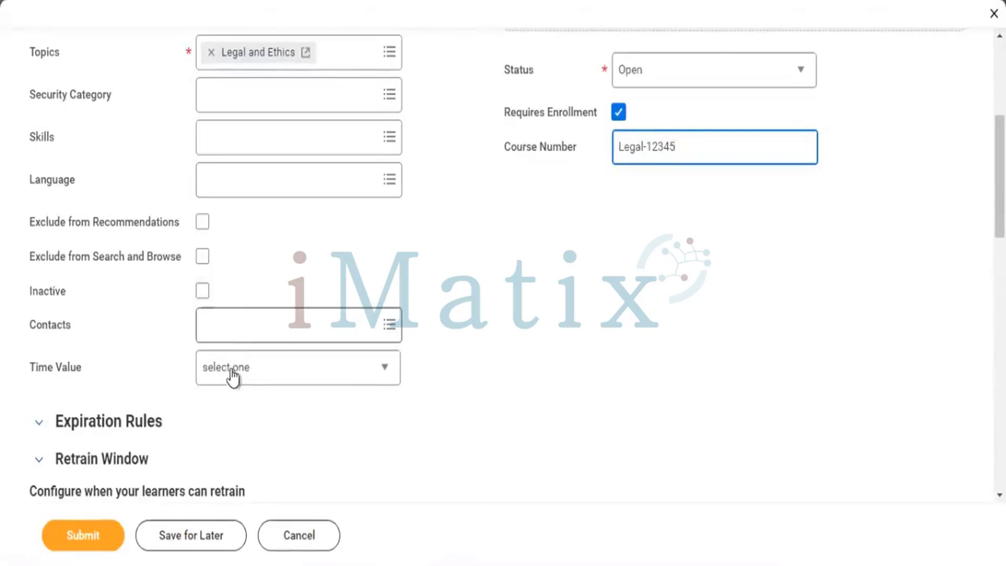
View the contact choices without selecting any, and set the total course duration to 60 with Minutes as the time value
click(225, 329)
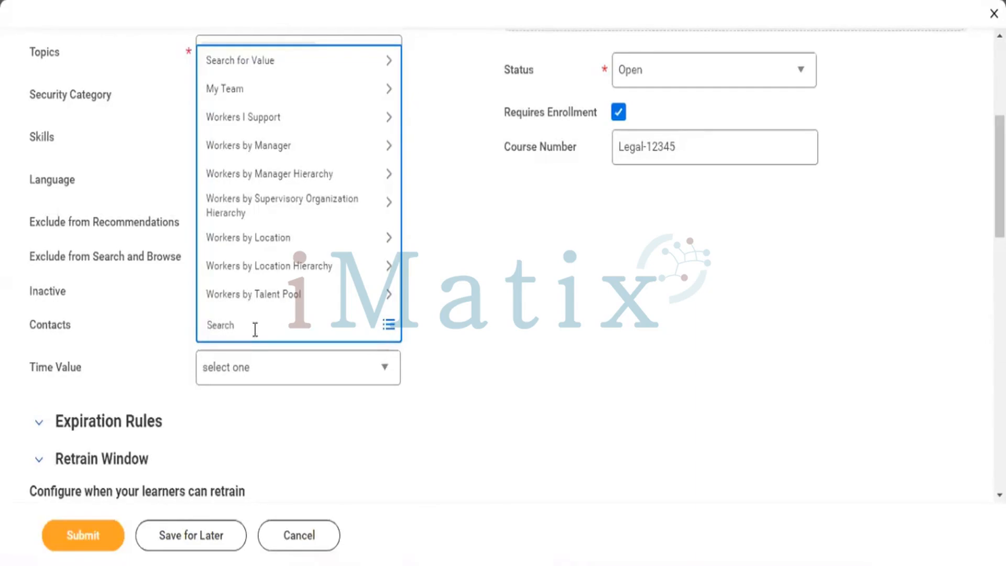
click(150, 343)
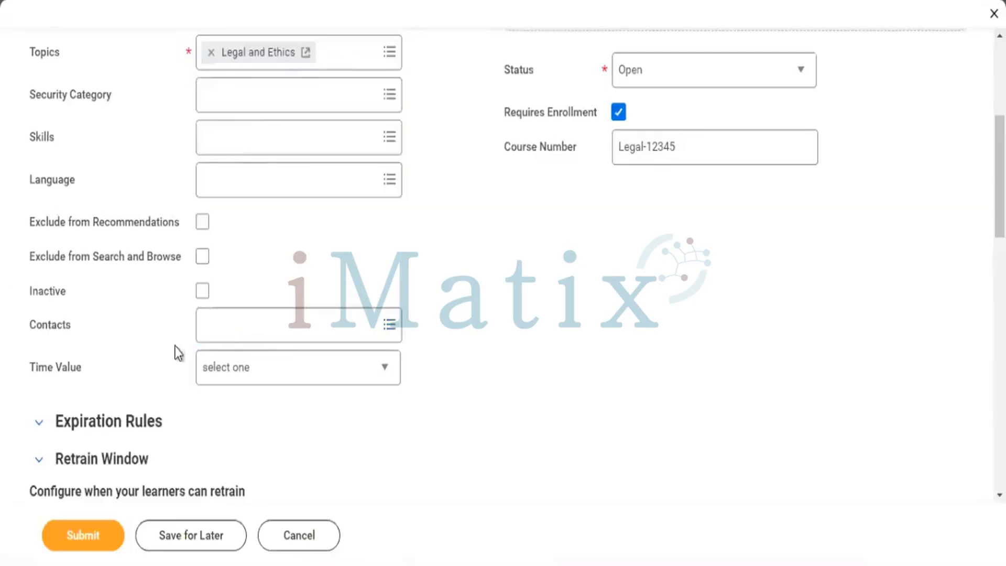
click(252, 383)
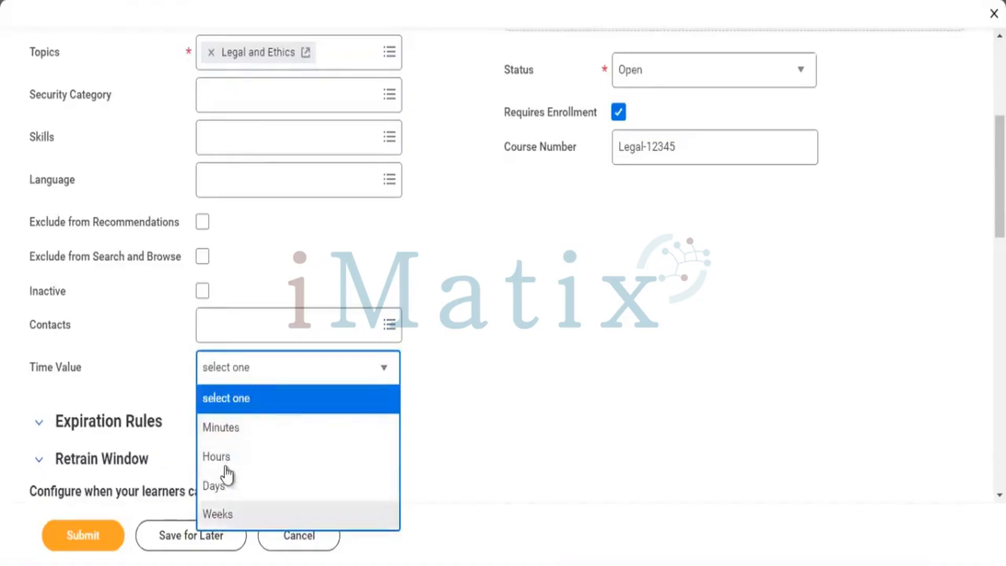
click(225, 430)
scroll(229, 348, down, 1)
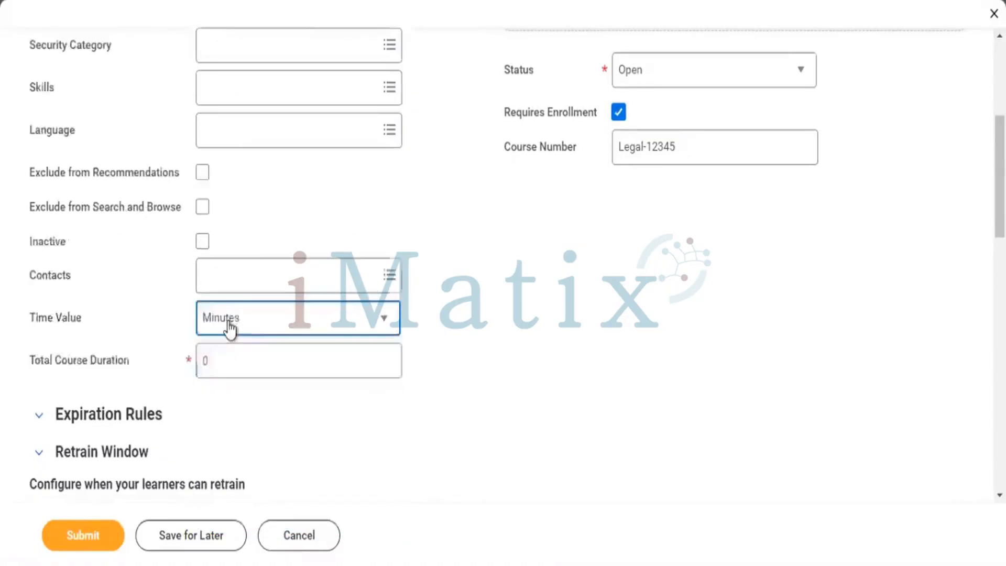
click(229, 324)
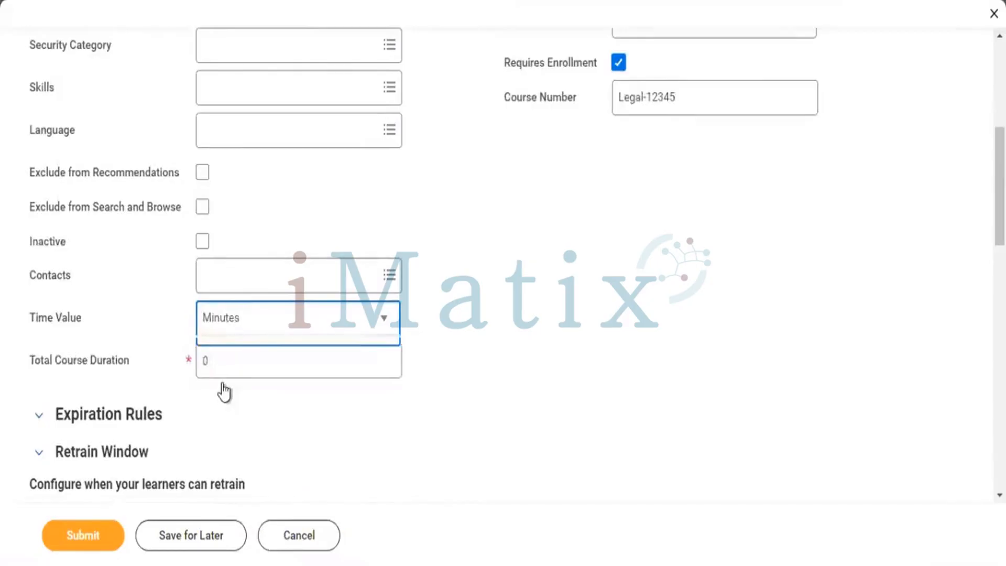
click(164, 371)
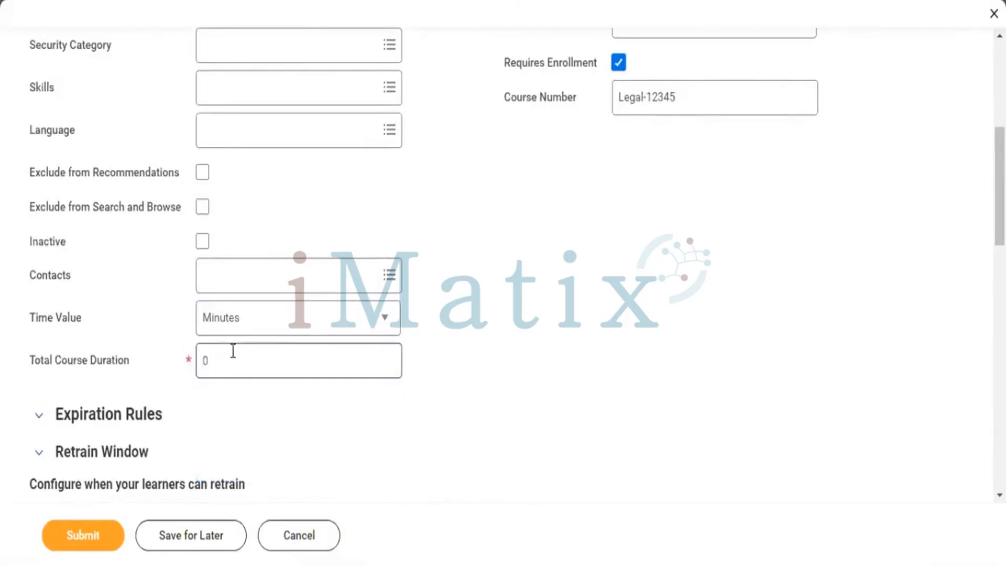
click(233, 351)
text(60)
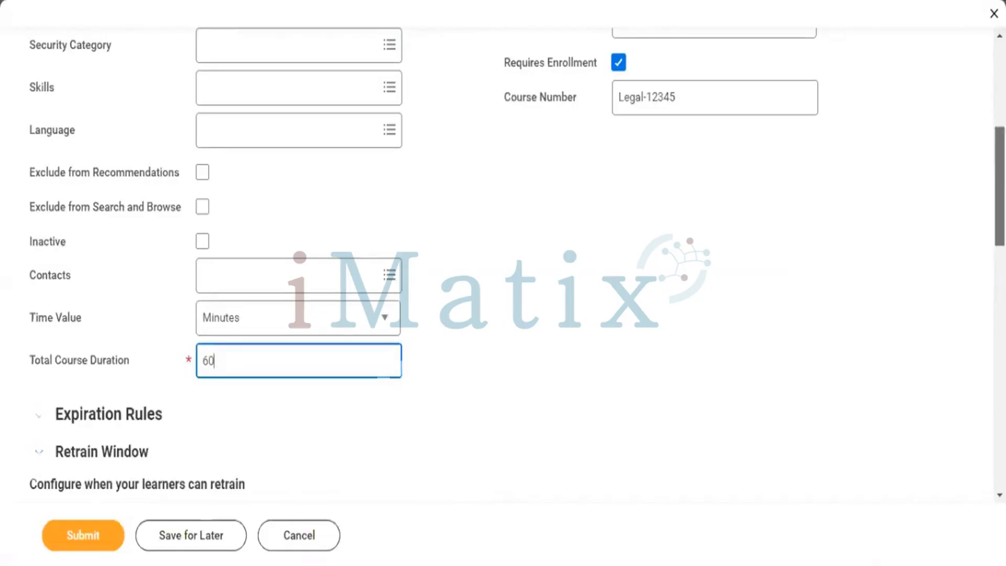
Review the retrain window, expiration rules, units, cost, competencies and lesson sections of the course form
scroll(976, 288, down, 6)
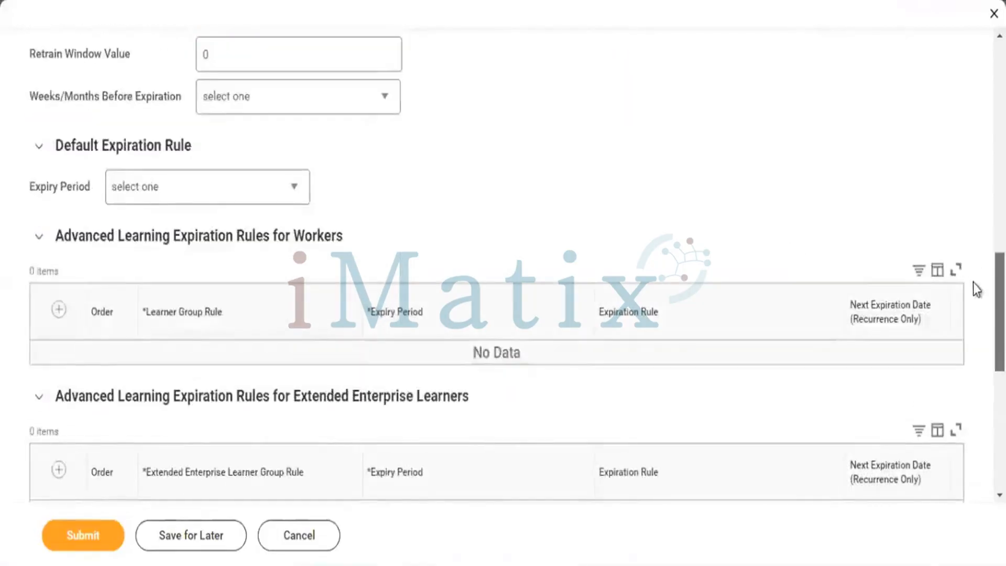
scroll(969, 309, down, 5)
scroll(965, 383, down, 3)
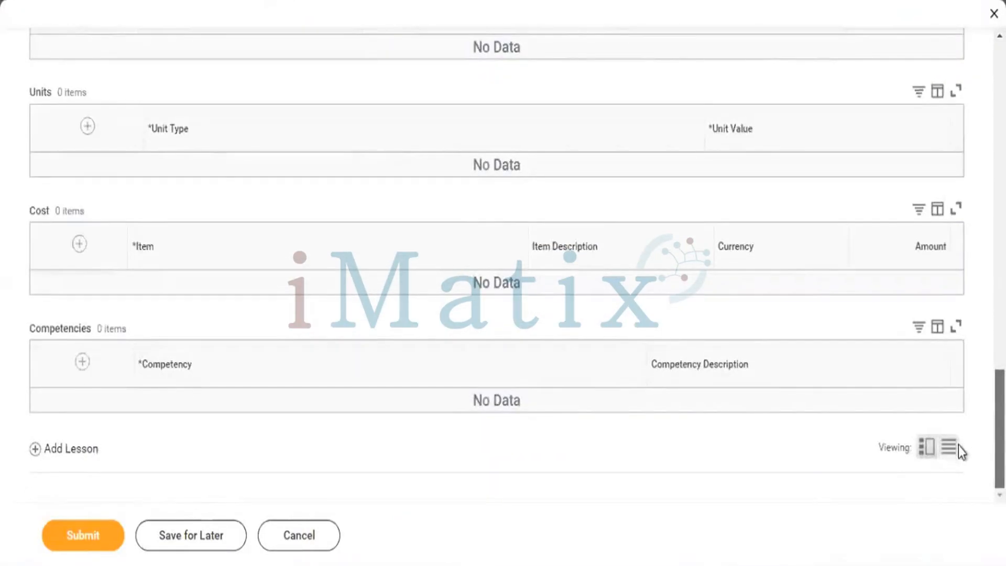
scroll(952, 394, up, 3)
scroll(954, 377, down, 2)
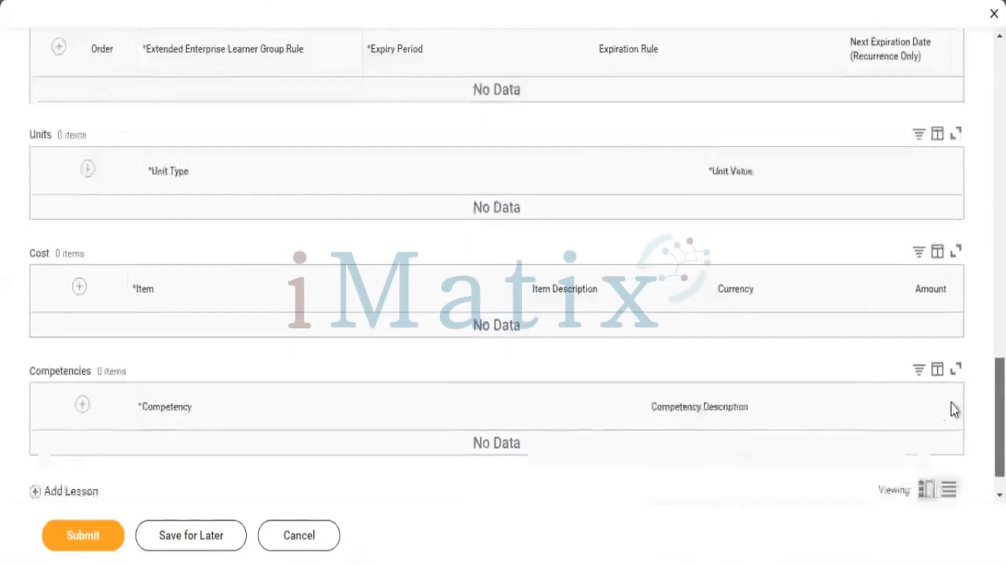
scroll(951, 420, down, 1)
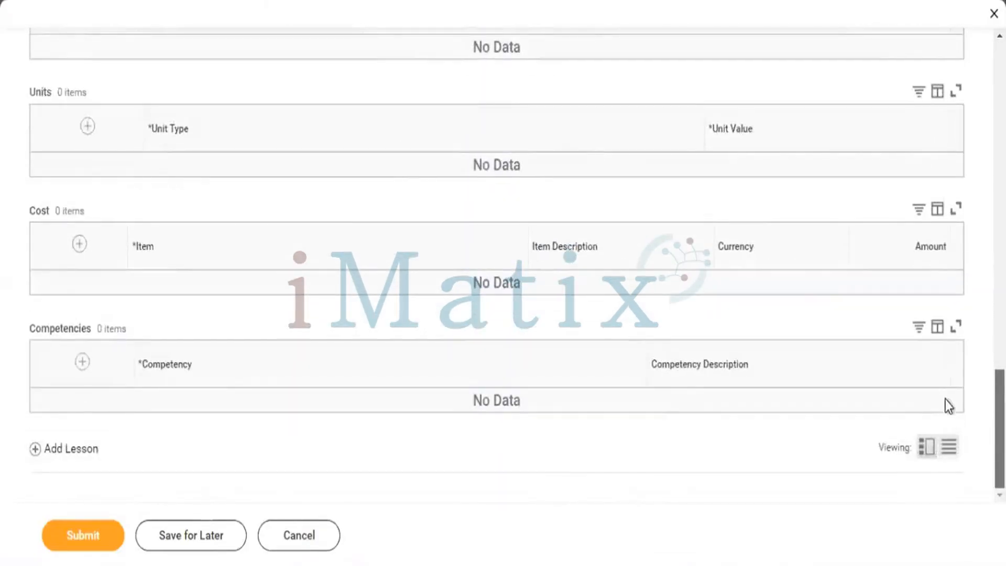
scroll(947, 393, up, 2)
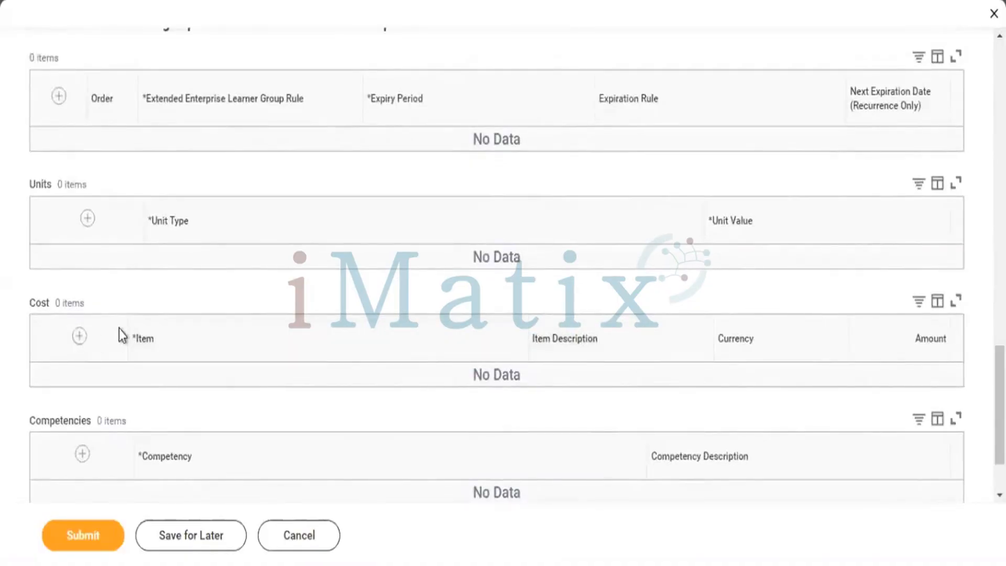
Add a cost row to the course and open the choices for its sales item
click(78, 337)
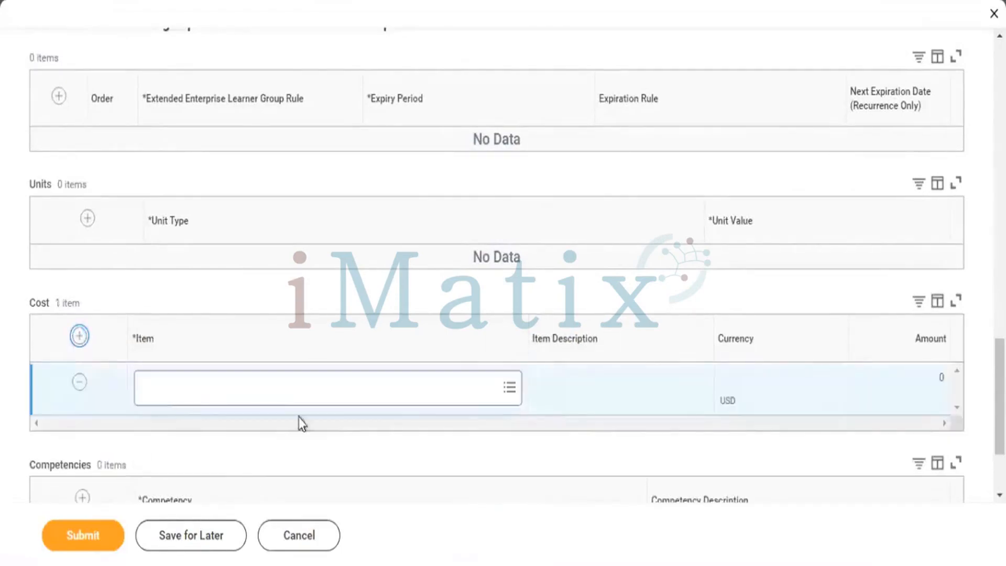
click(269, 388)
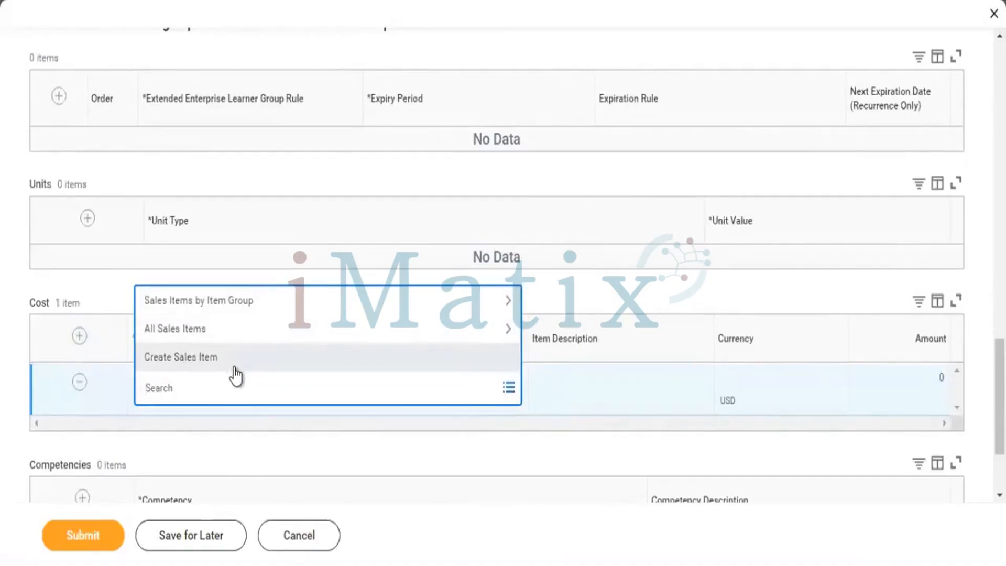
right_click(235, 369)
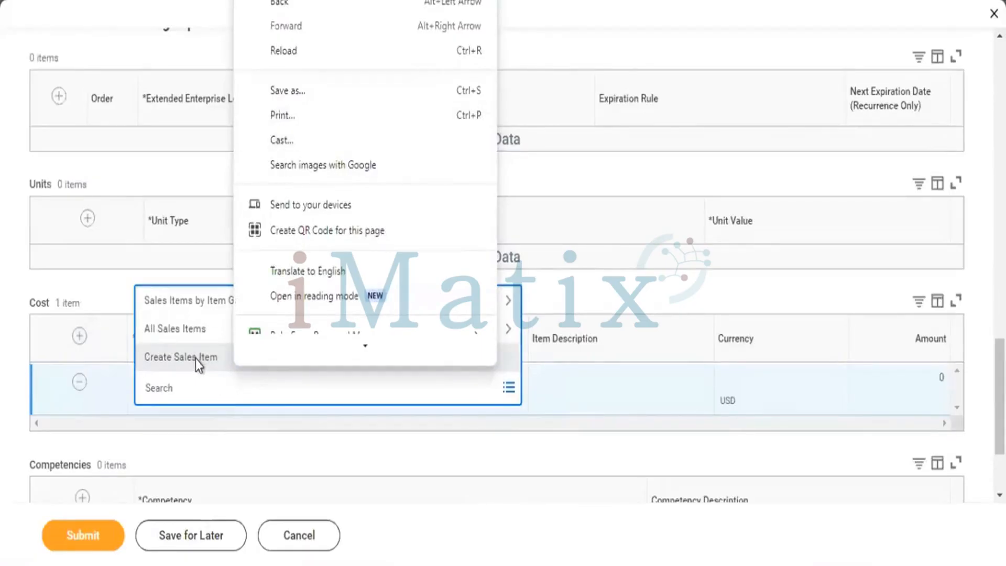
click(219, 376)
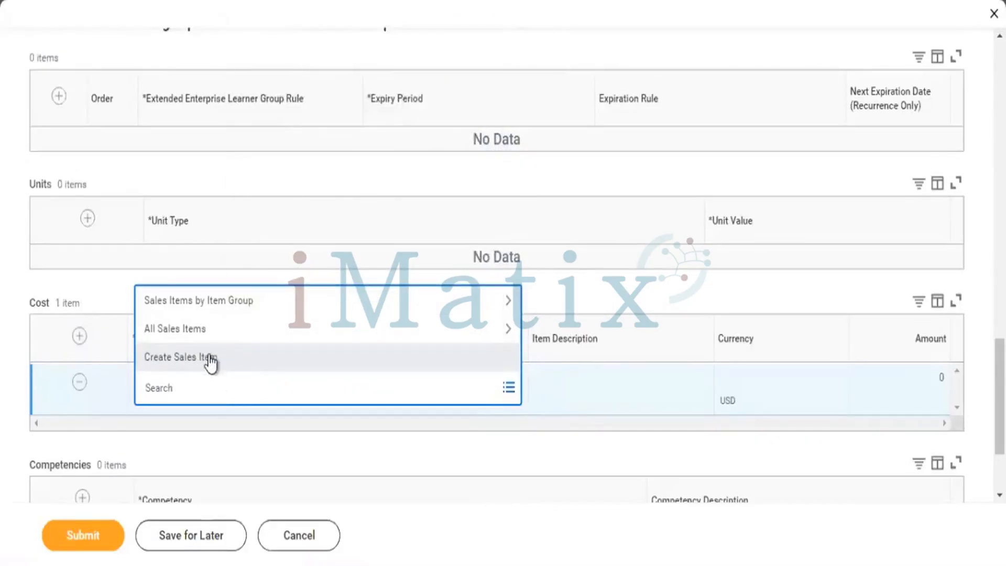
right_click(211, 361)
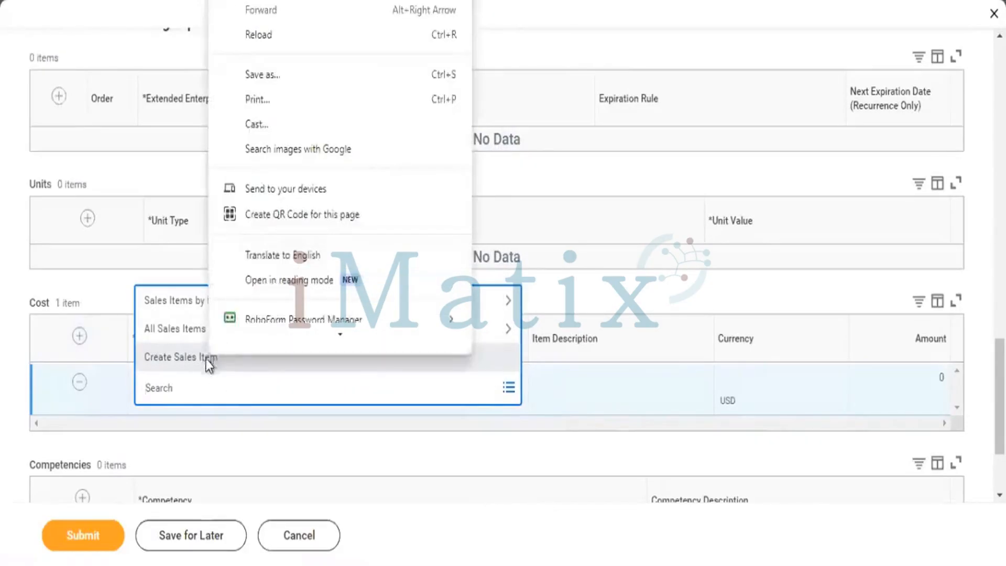
Browse the list of all existing sales items for the cost row without selecting one
click(184, 334)
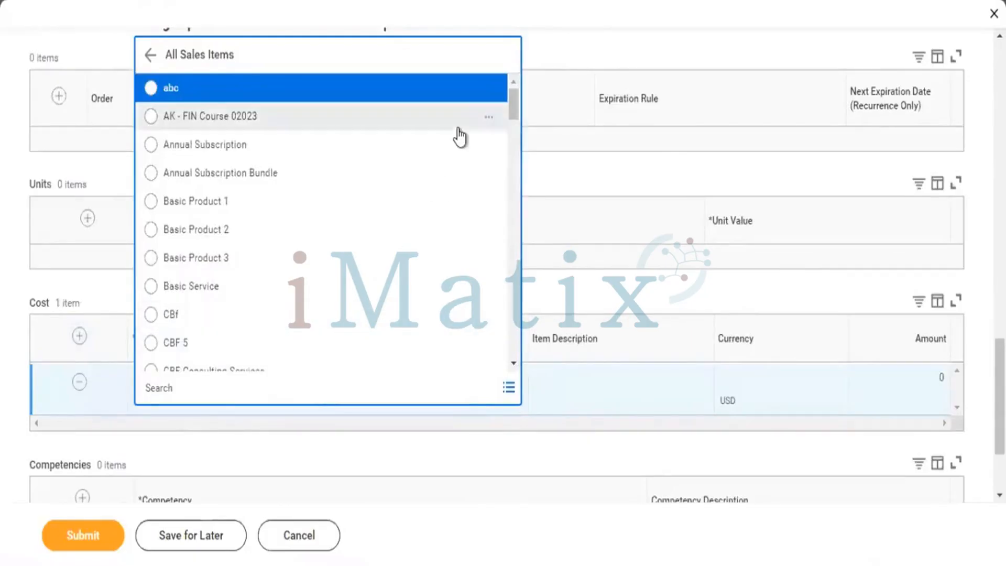
drag(514, 110, 518, 400)
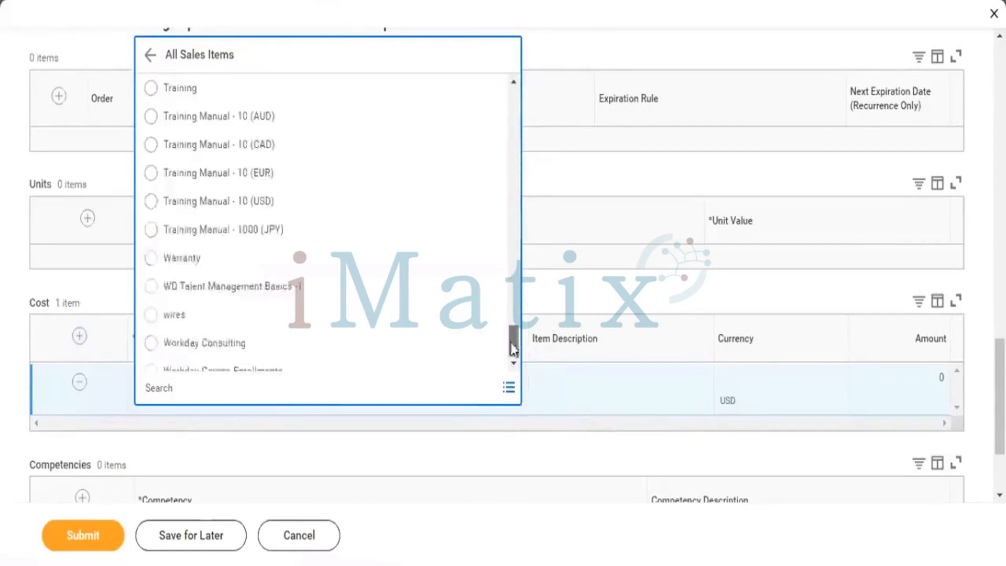
drag(512, 344, 504, 49)
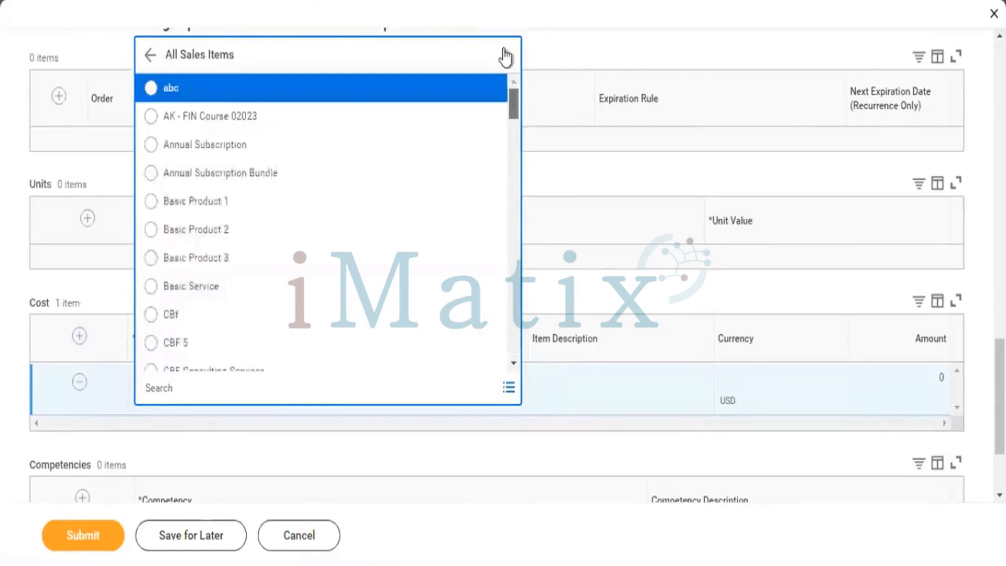
click(150, 53)
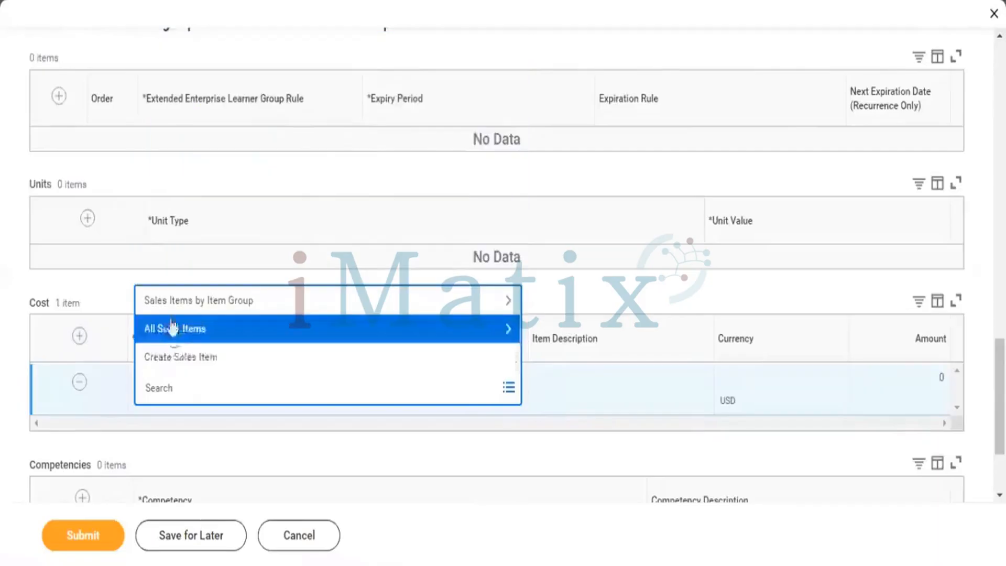
Start a new sales item for the cost row and name it Workday External Legal and Ethics Course
click(189, 360)
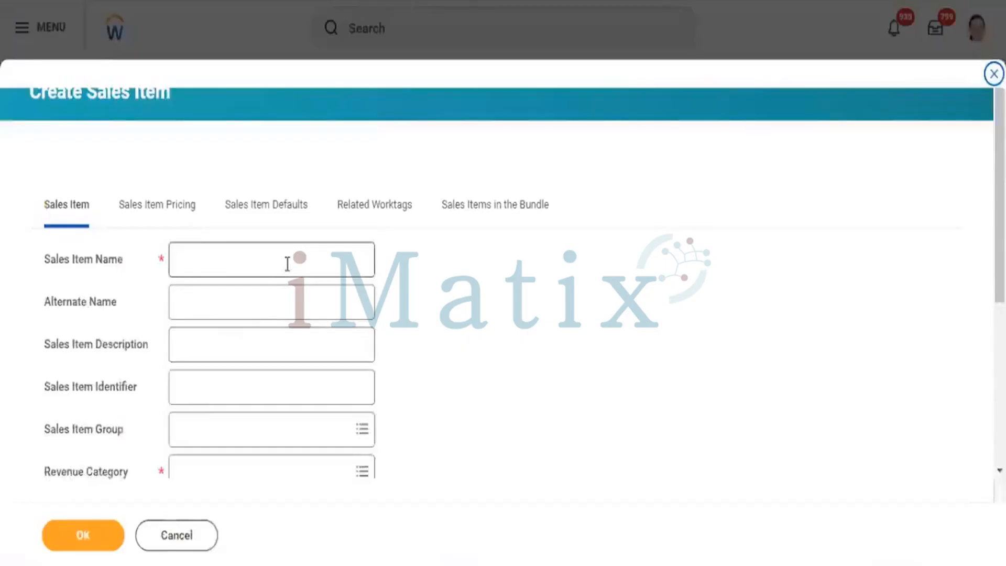
click(225, 259)
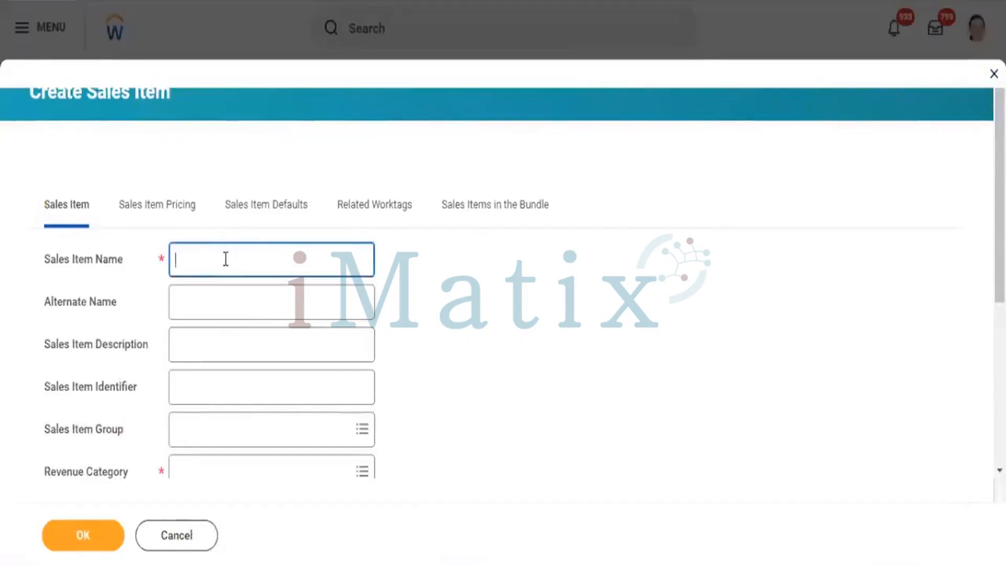
text(4)
key(BackSpace)
text(Workday )
text(Expert)
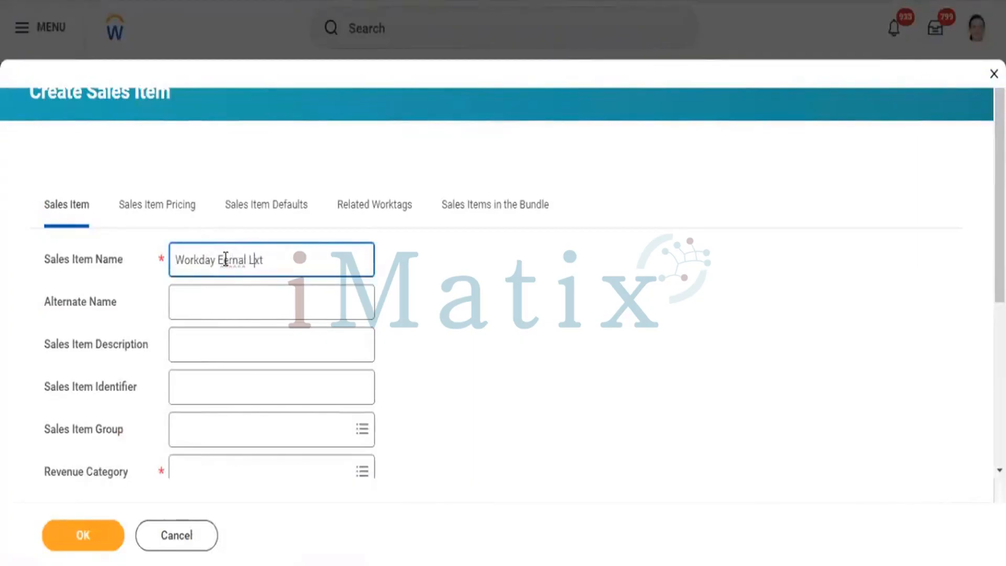
key(BackSpace)
click(222, 262)
text(xt)
click(287, 255)
key(BackSpace)
key(BackSpace)
text(Legal Aics a)
text(nd E)
text(t)
click(287, 256)
text(hics)
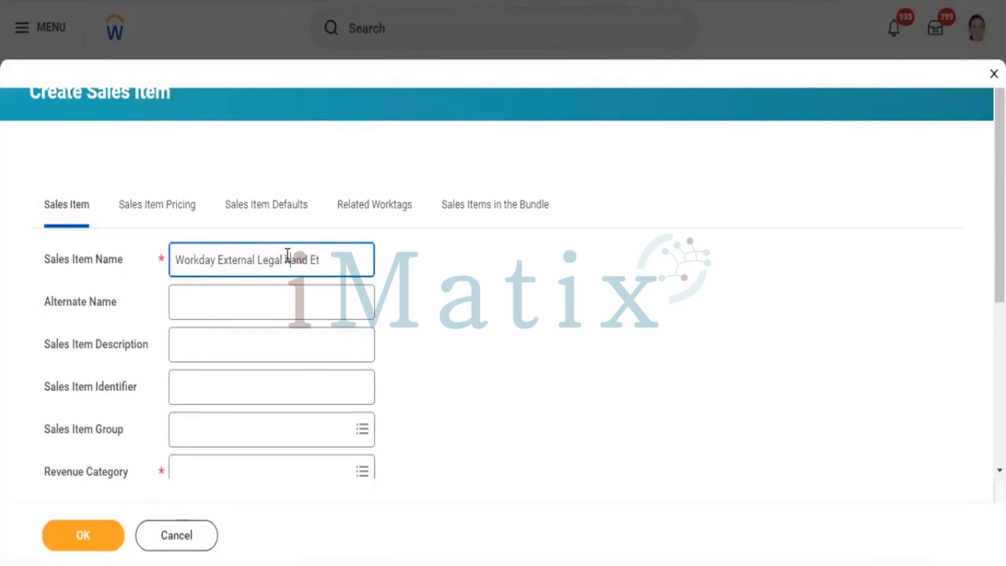
key(BackSpace)
key(BackSpace)
key(BackSpace)
key(BackSpace)
key(BackSpace)
click(325, 260)
text(hics Course)
click(276, 302)
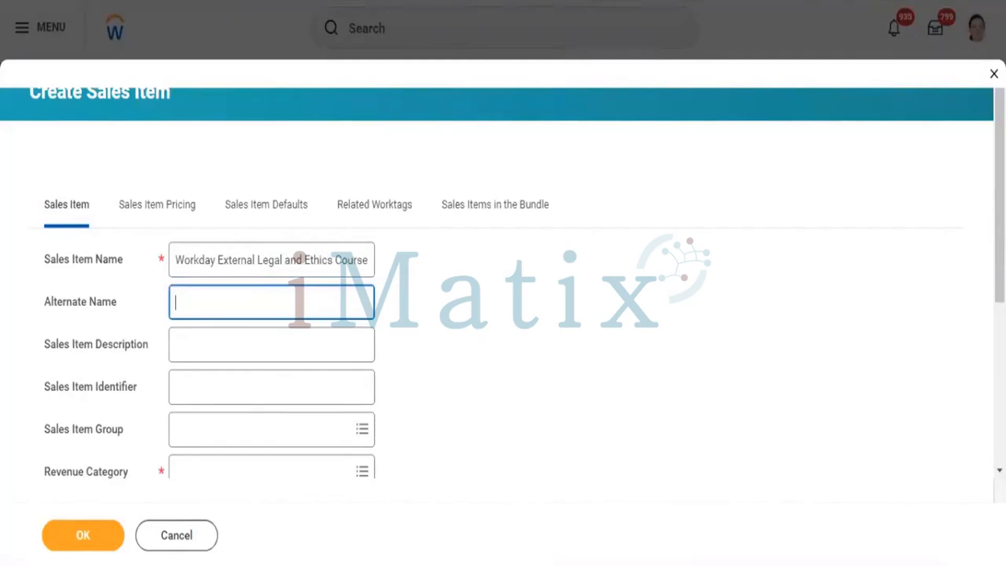
Search the revenue categories for Workday and assign Workday Services to the sales item
scroll(750, 319, down, 3)
drag(1000, 255, 1000, 254)
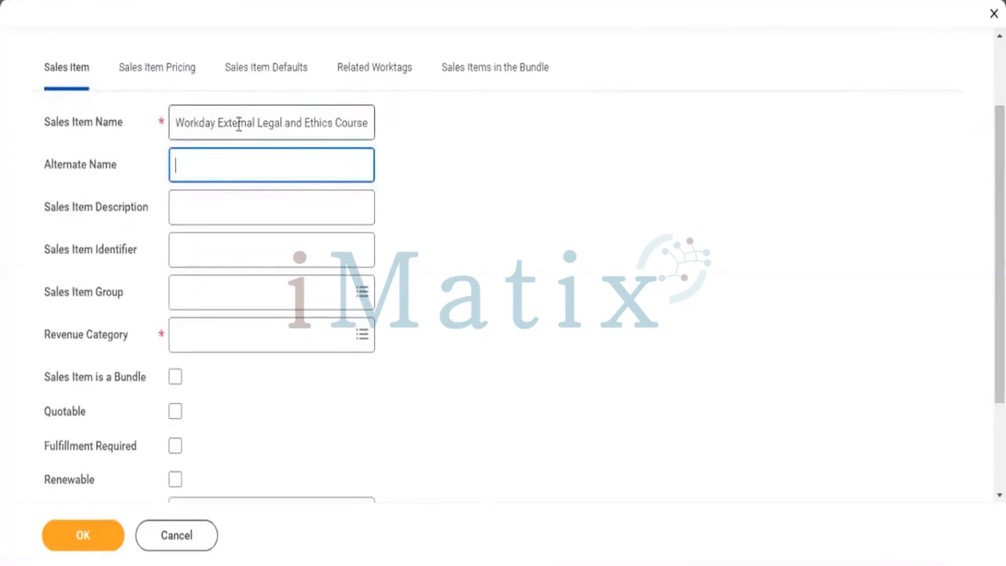
drag(190, 114, 415, 124)
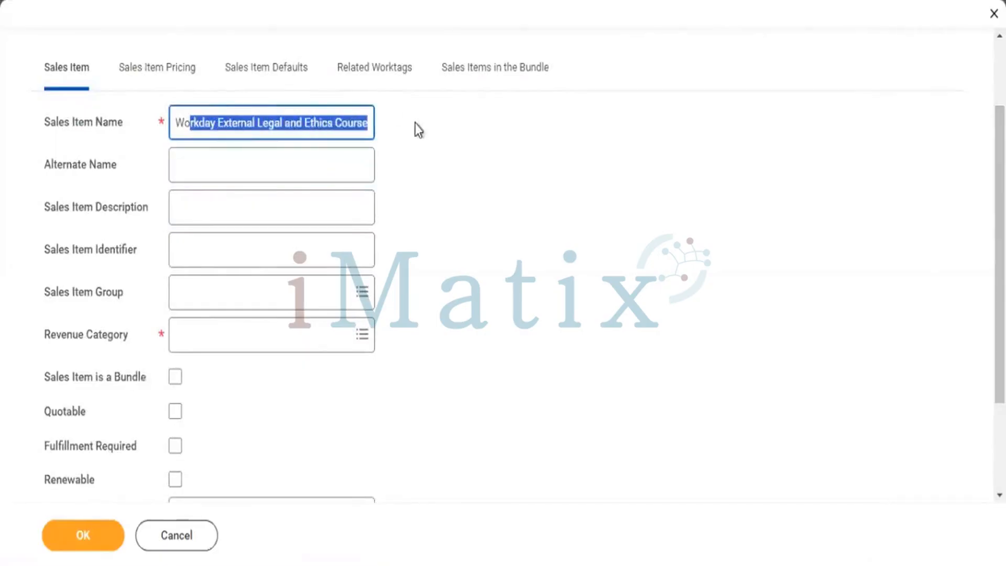
click(372, 122)
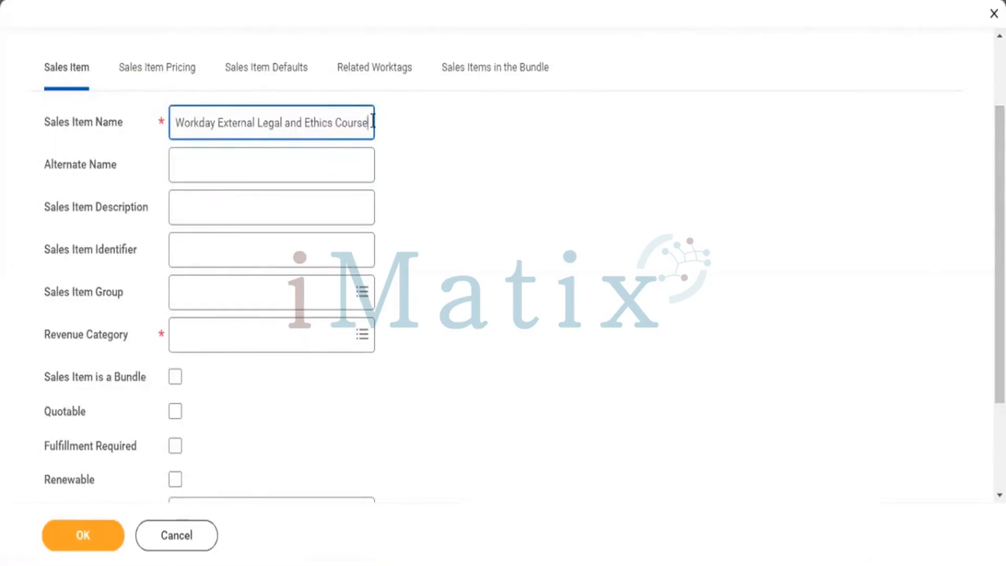
click(230, 332)
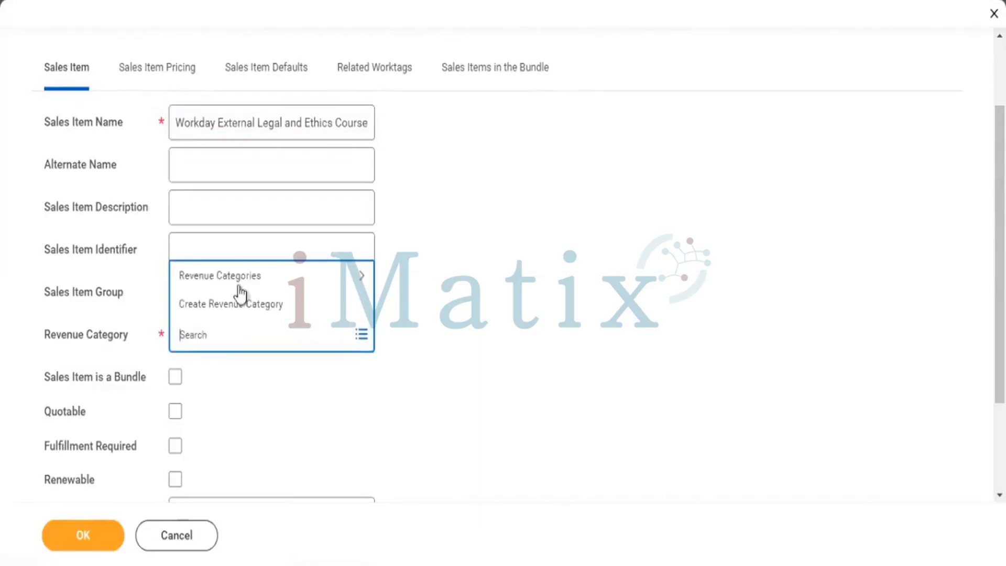
click(238, 275)
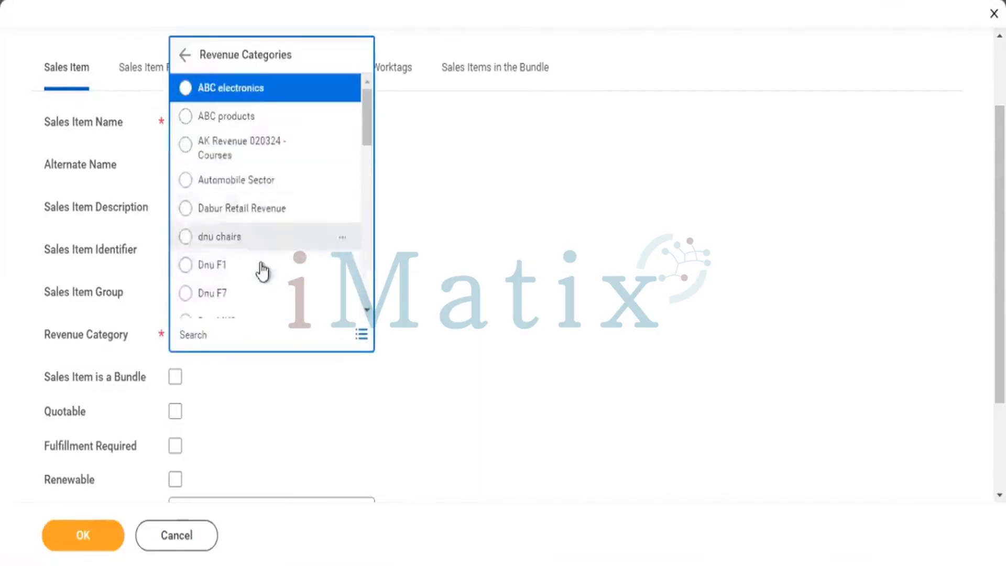
click(220, 338)
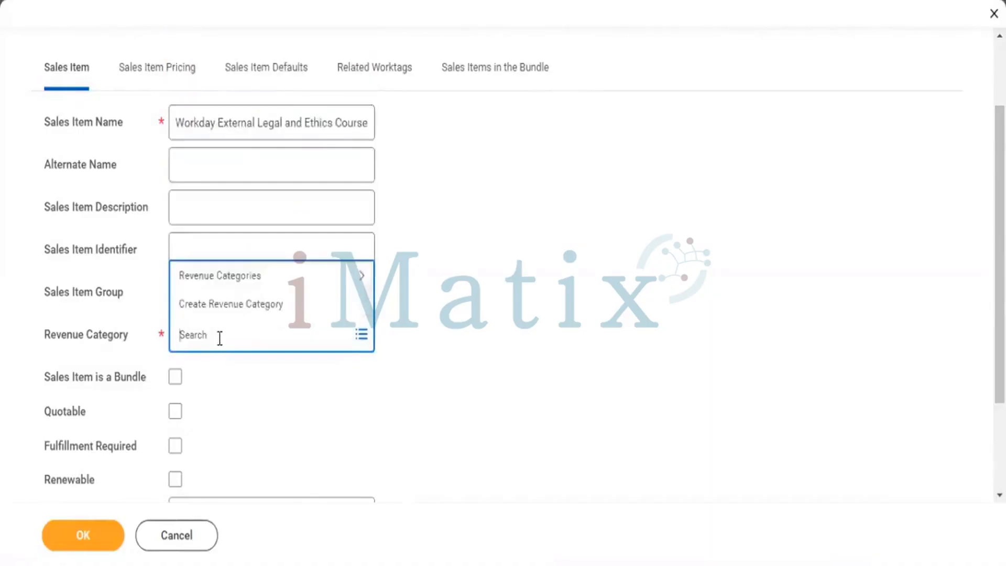
text(Workday)
key(Return)
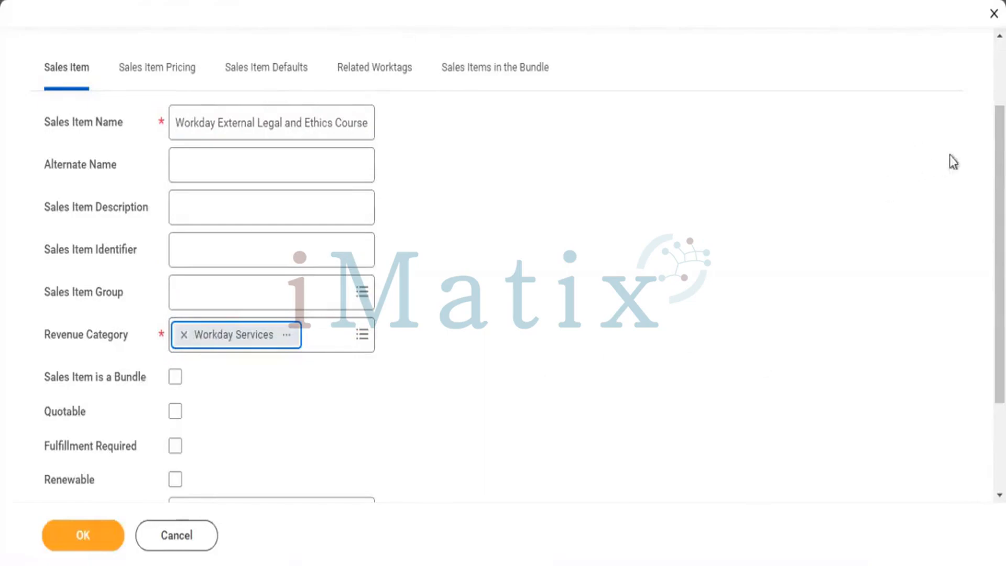
Set both the unit cost and the unit price of the sales item to 200 in its pricing details
scroll(503, 262, down, 3)
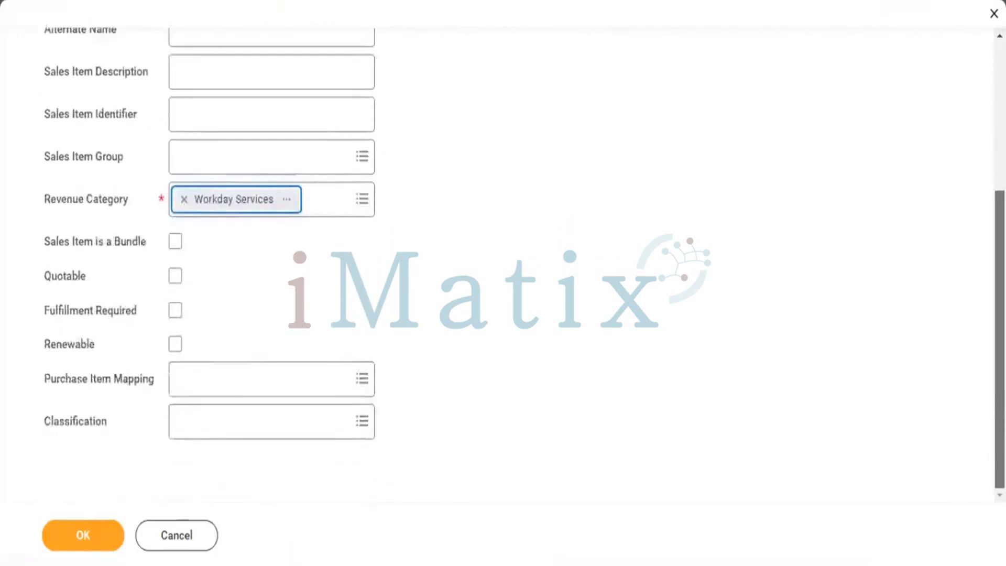
scroll(504, 262, up, 5)
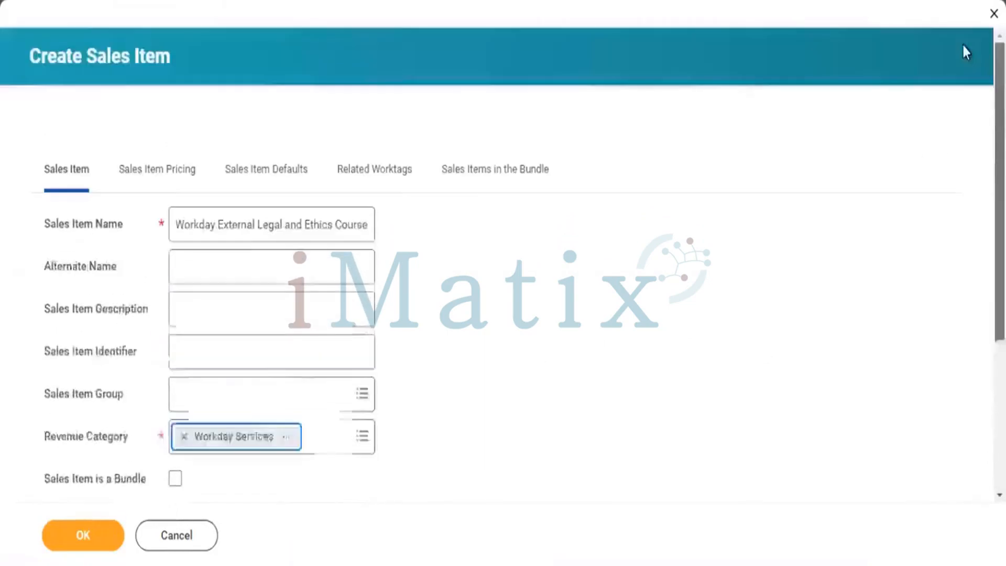
click(165, 168)
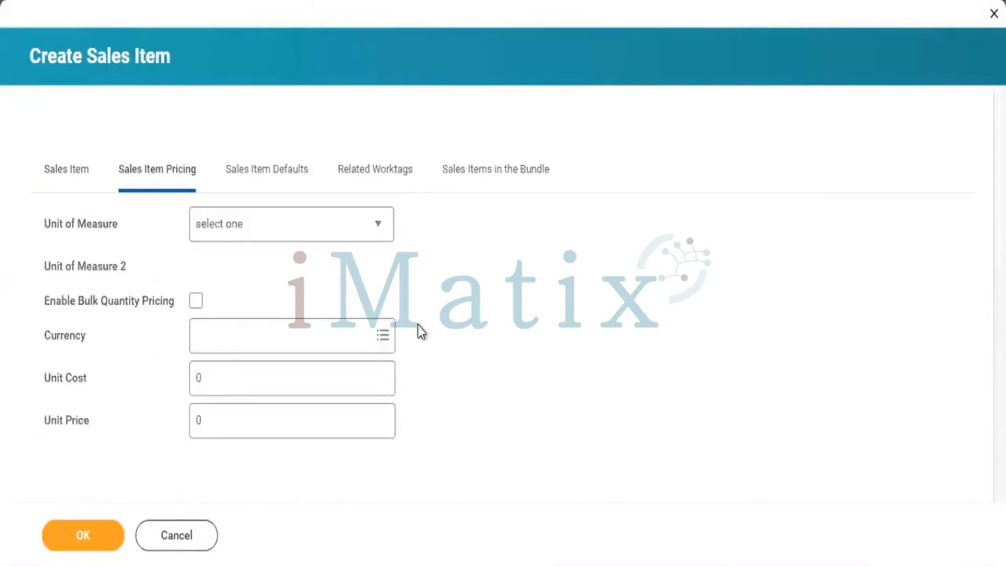
click(214, 380)
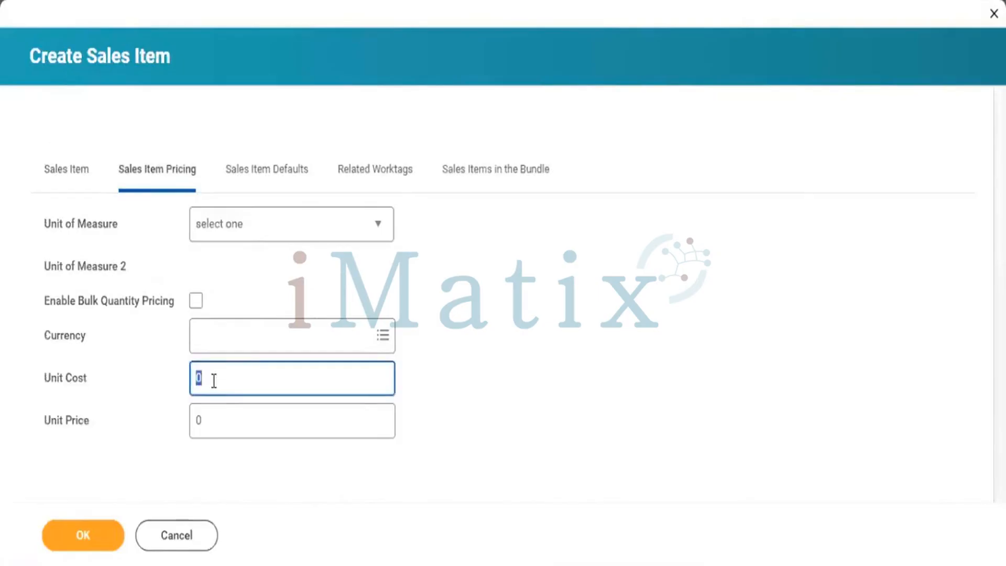
text(200)
click(209, 421)
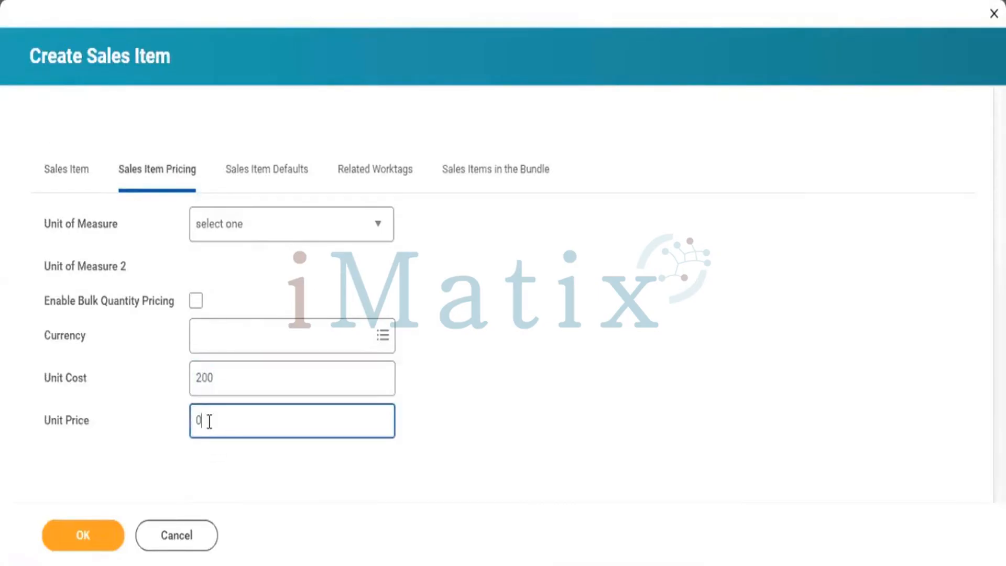
text(200)
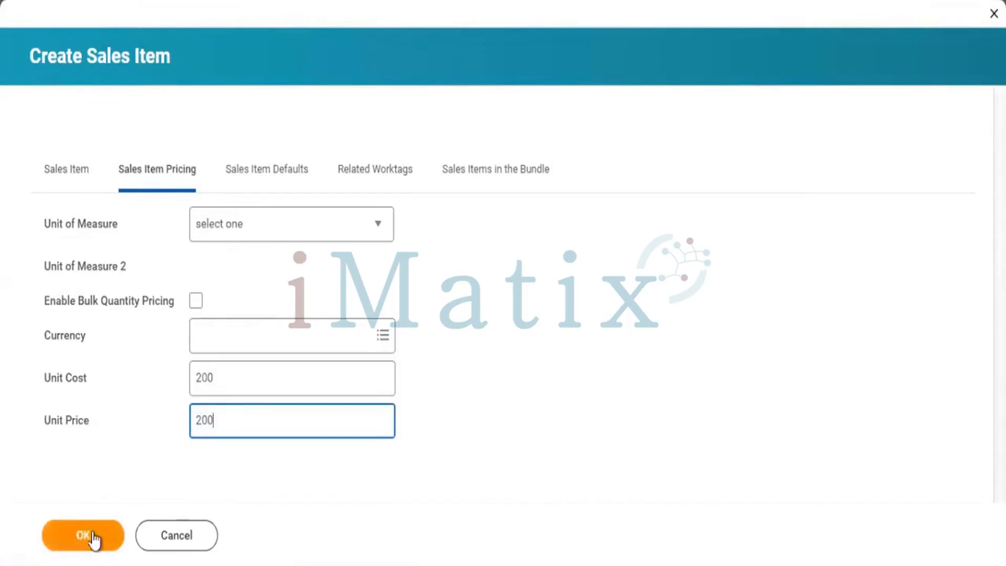
Set the sales item's first unit of measure to Hours
click(224, 235)
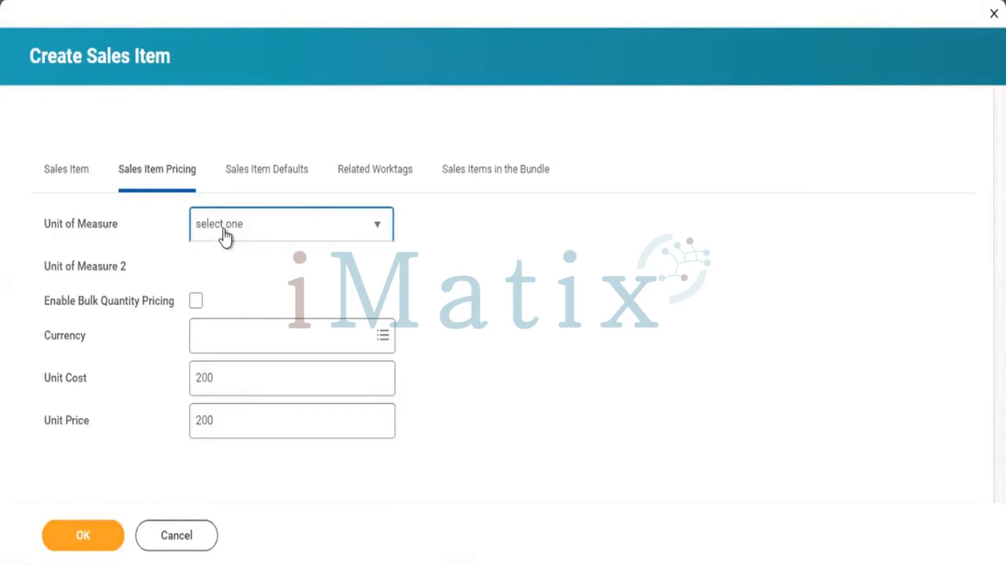
click(139, 241)
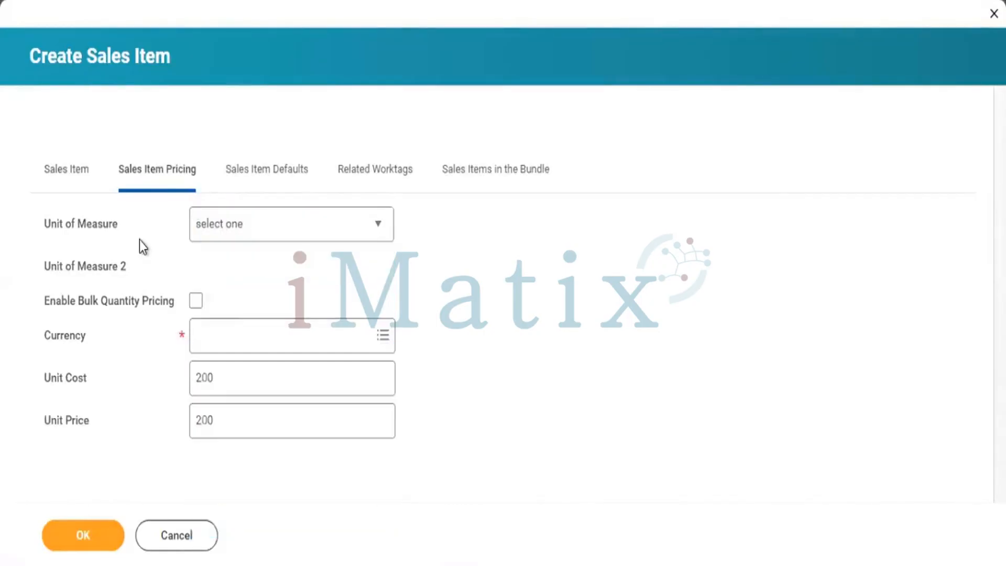
click(242, 237)
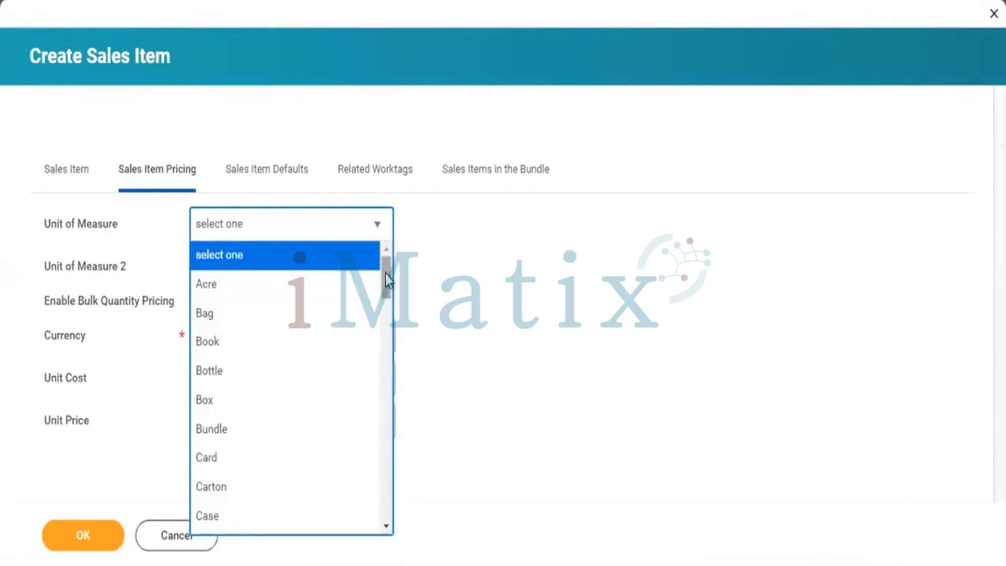
scroll(381, 346, down, 4)
scroll(376, 362, down, 7)
scroll(367, 377, up, 4)
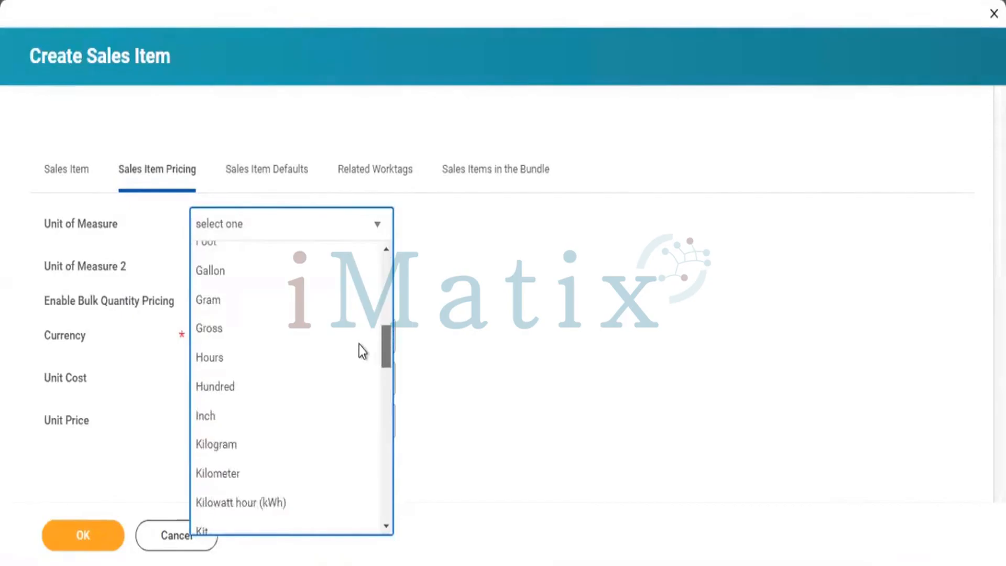
click(243, 359)
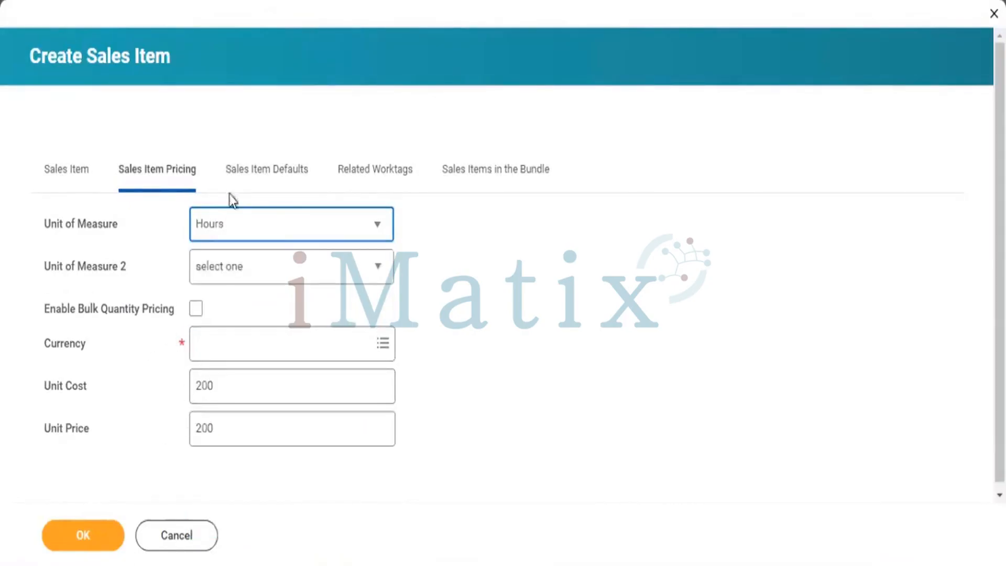
View the choices for the second unit of measure without selecting any, and try to save the sales item
click(218, 265)
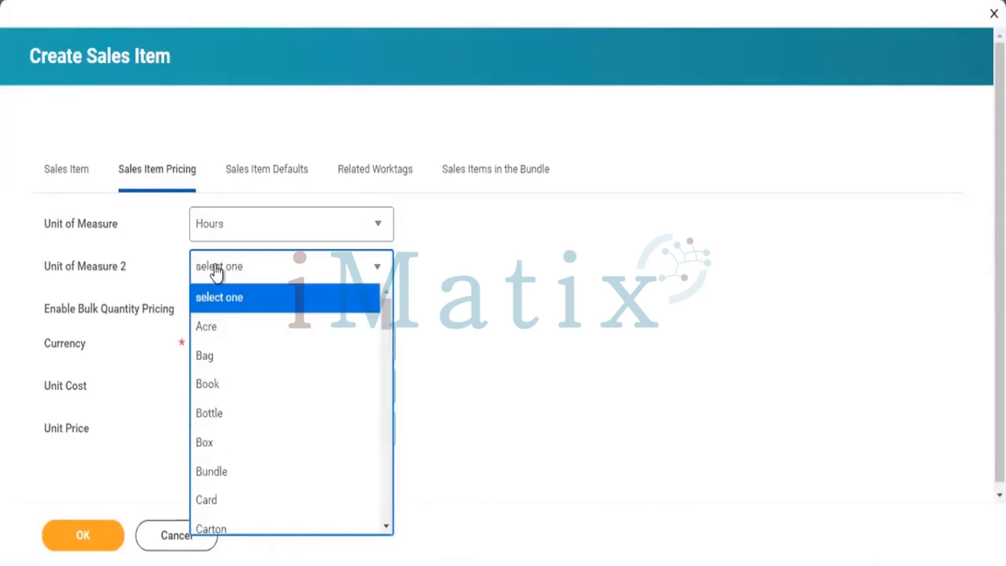
click(92, 483)
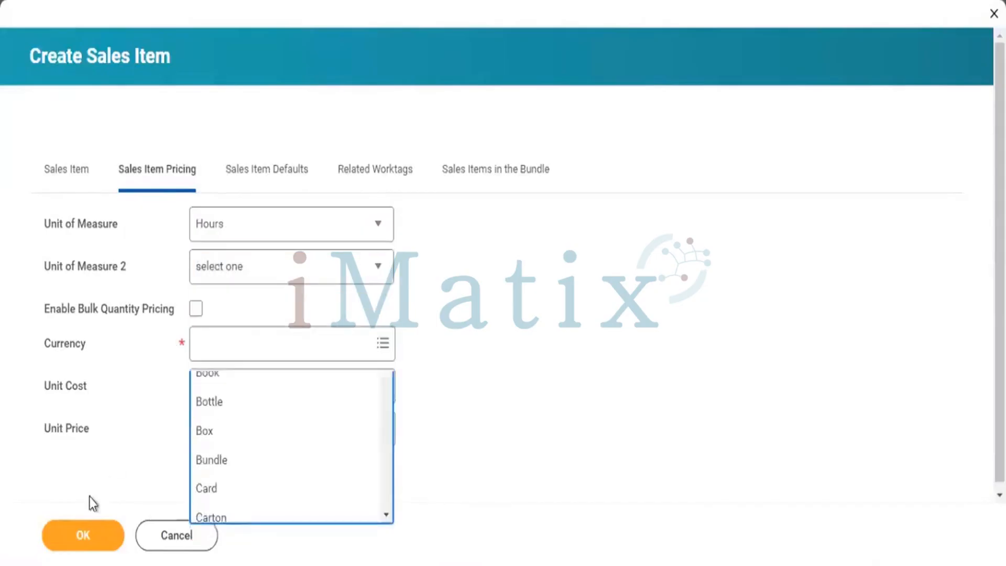
click(95, 548)
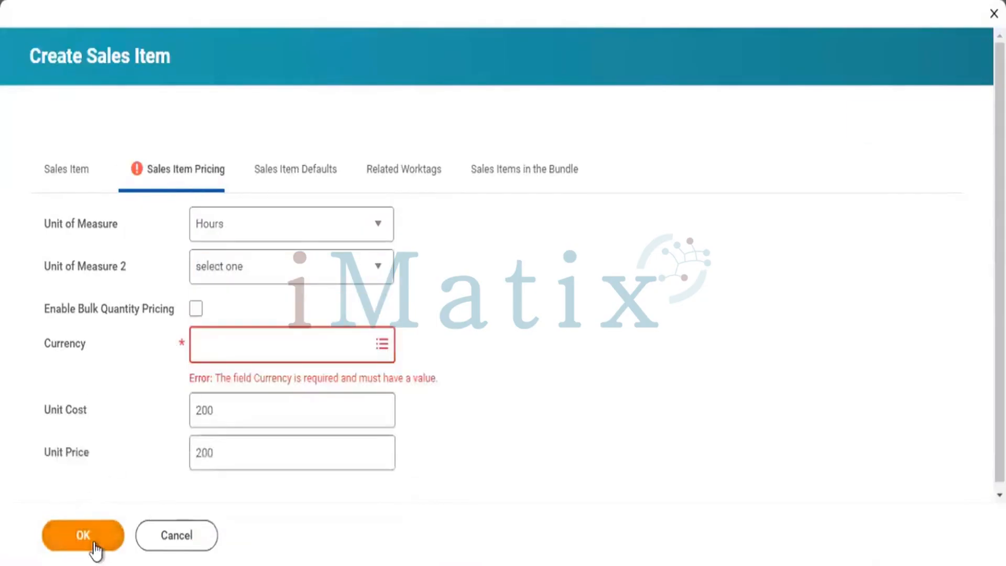
Set the sales item's currency to USD and save the sales item
click(224, 346)
text(USD)
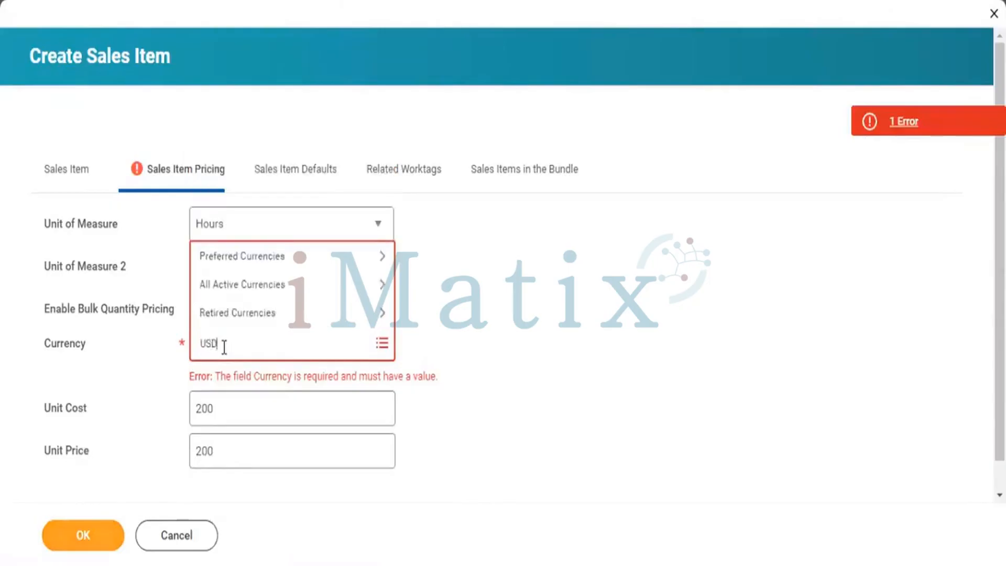
key(Return)
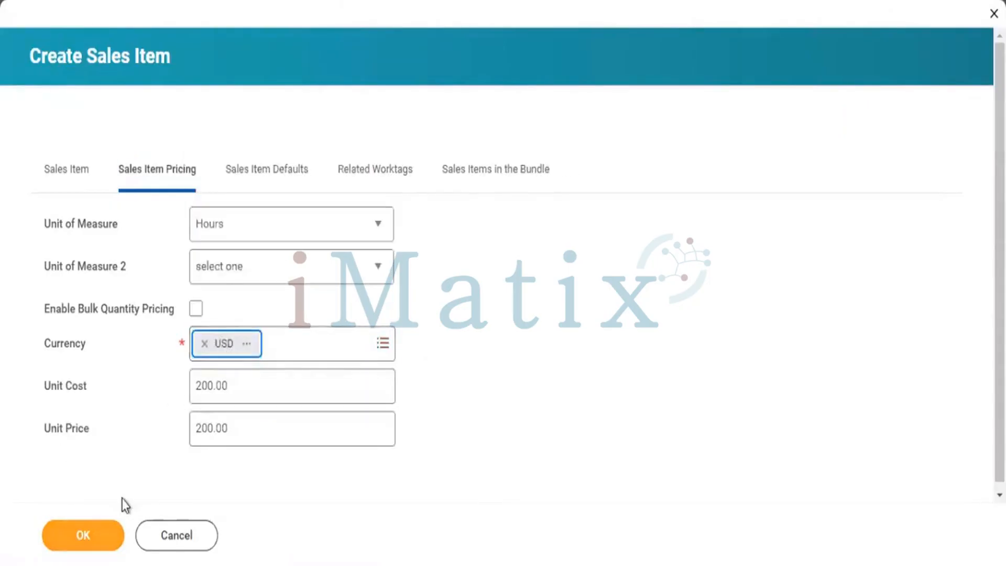
click(96, 535)
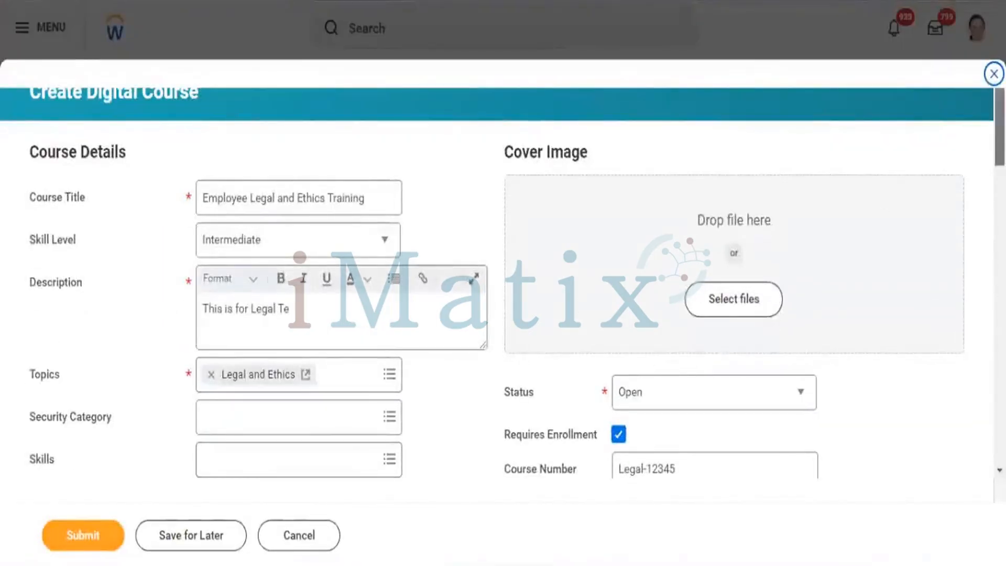
Check the currency and amount of the new sales item in the digital course's cost table
scroll(674, 381, down, 5)
scroll(497, 283, down, 10)
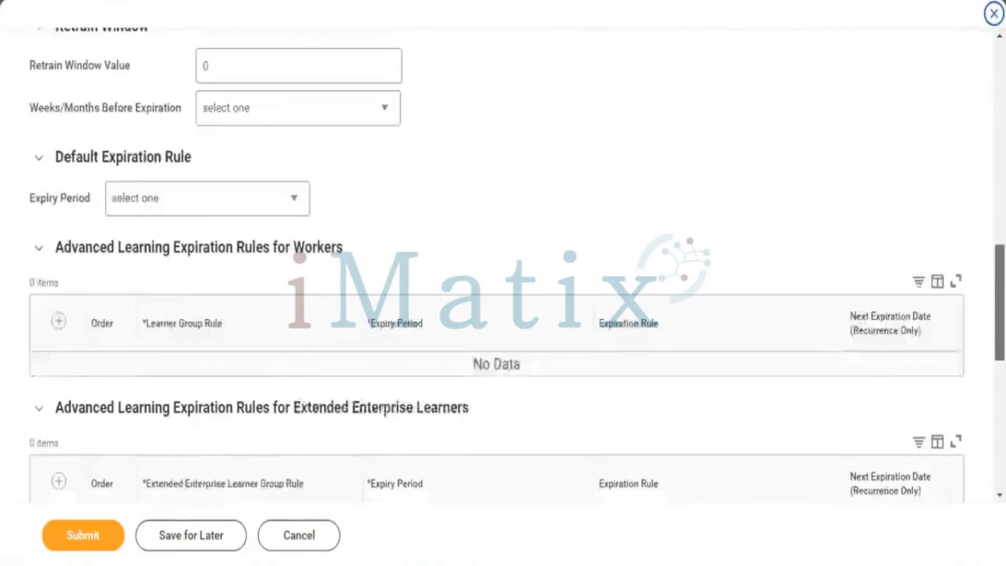
scroll(497, 283, down, 6)
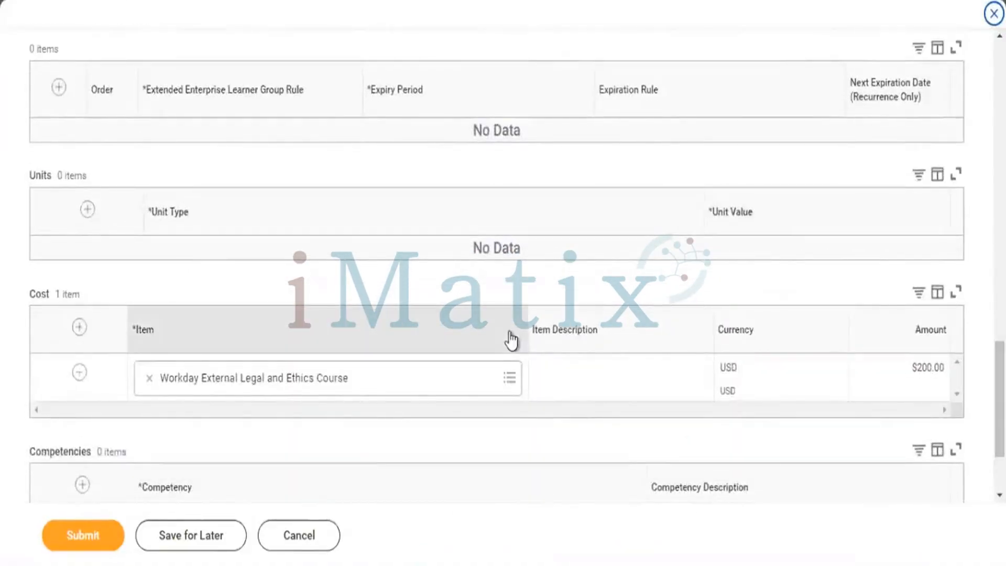
click(916, 368)
scroll(497, 283, down, 3)
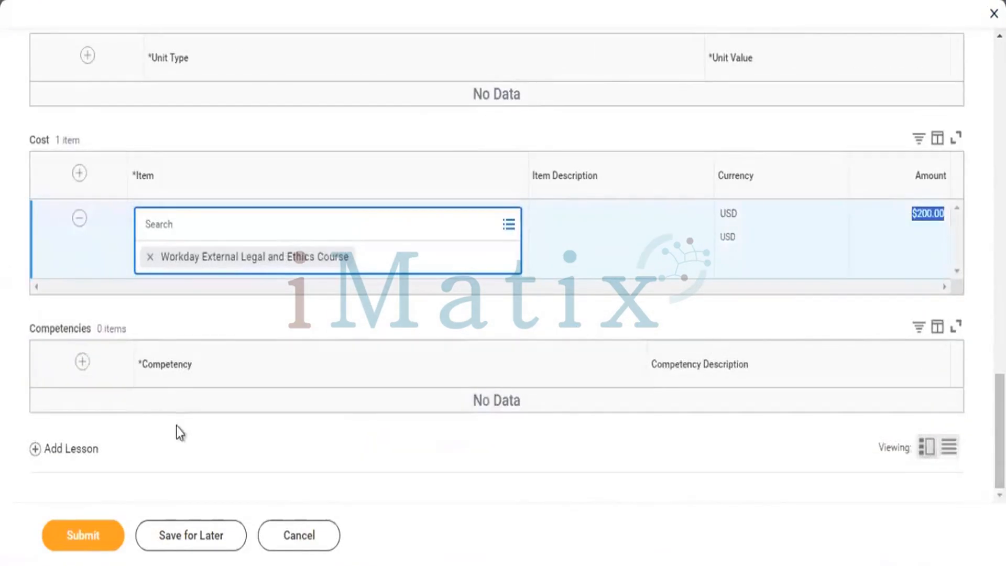
Add an External Content lesson to the course and remove it again
click(74, 450)
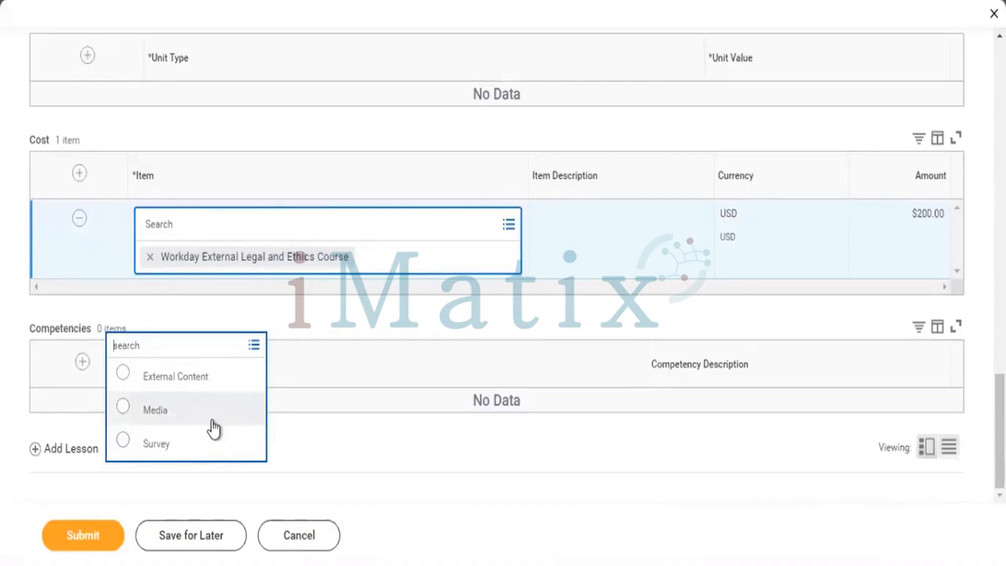
click(160, 386)
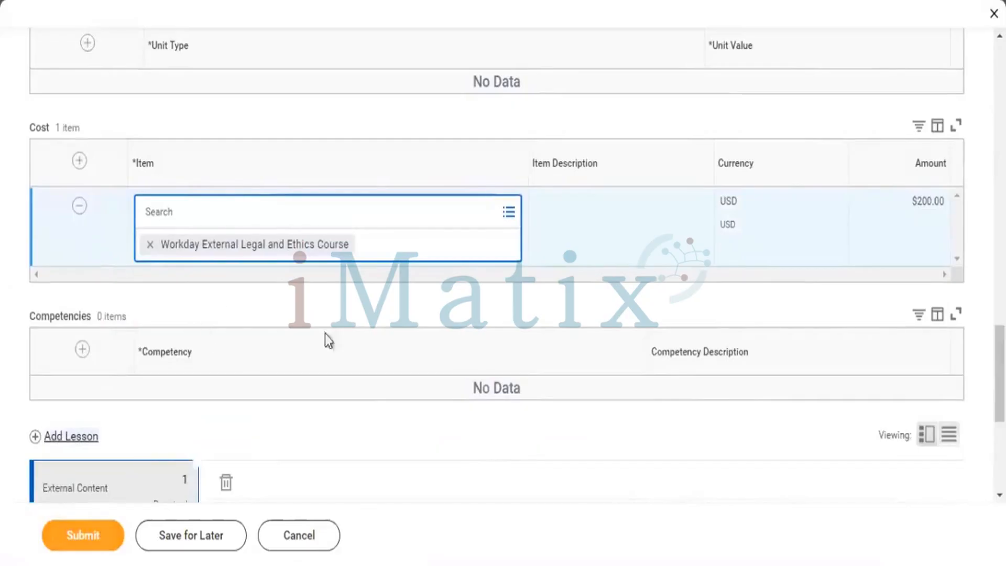
drag(1000, 369, 1000, 433)
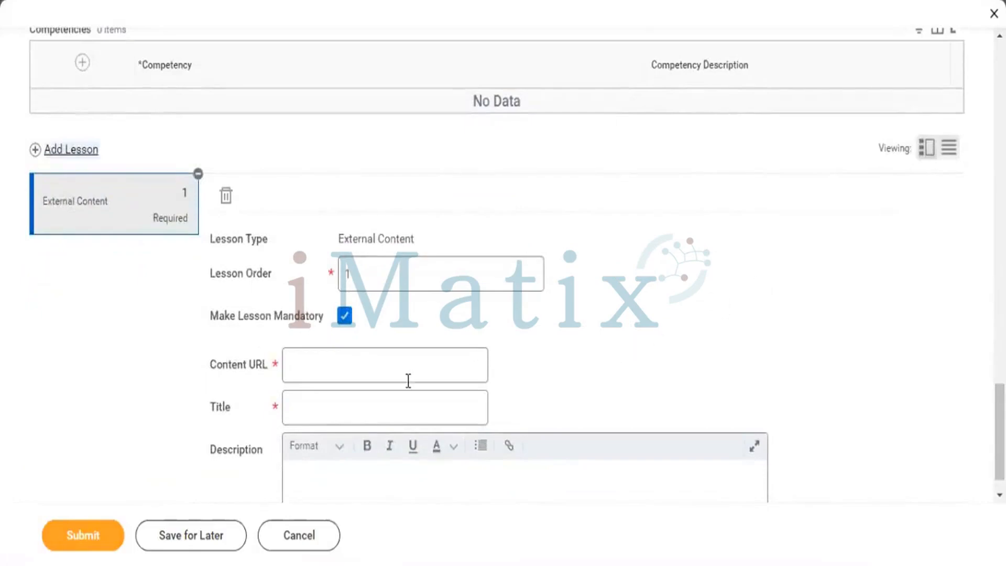
click(332, 364)
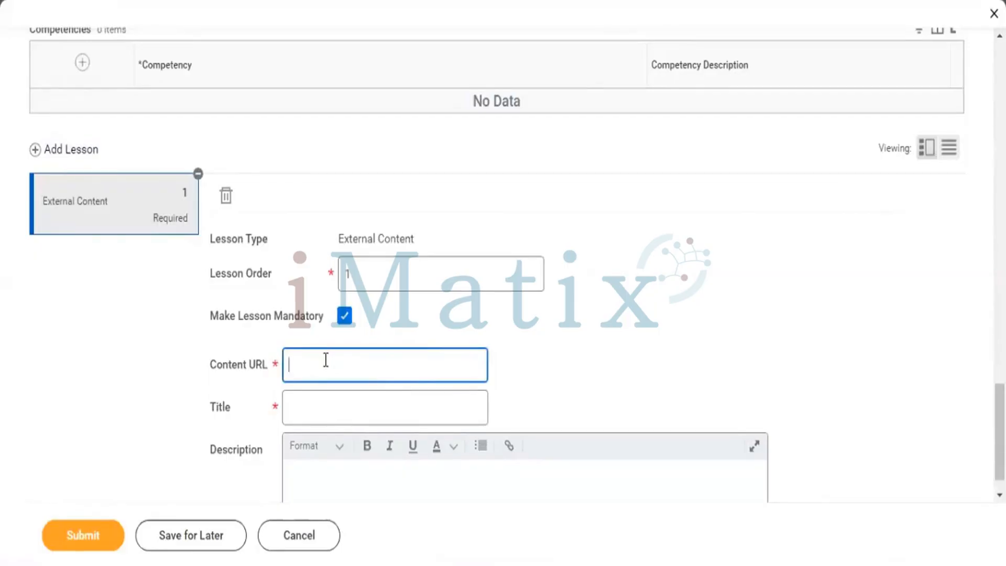
click(225, 202)
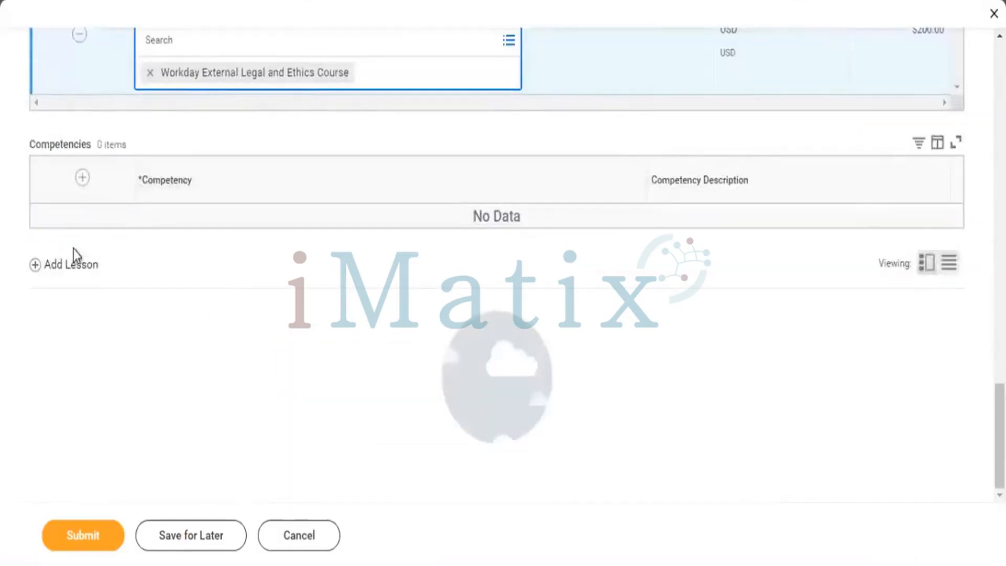
Add a Media lesson to the course with the title Ethics and learning
click(69, 265)
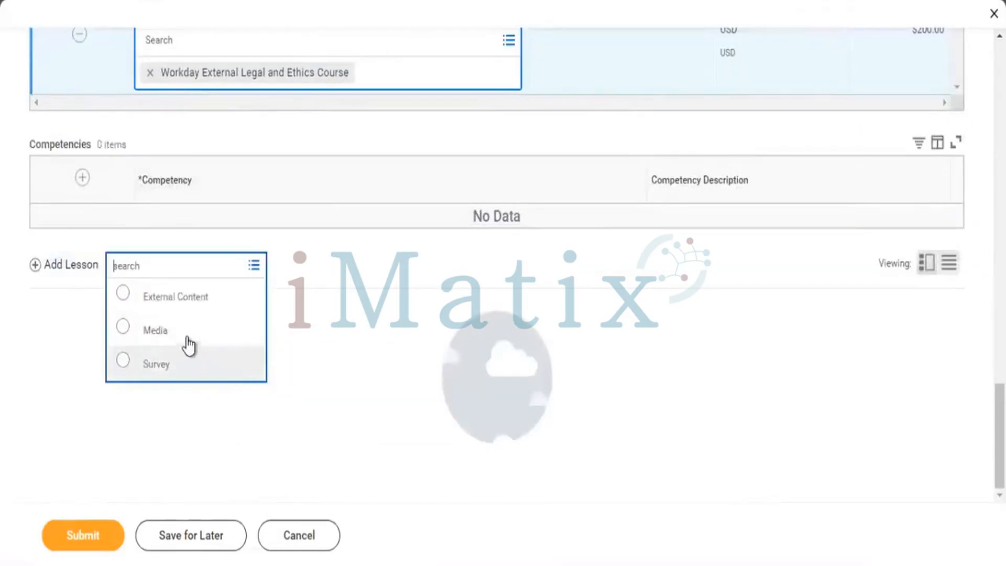
click(184, 338)
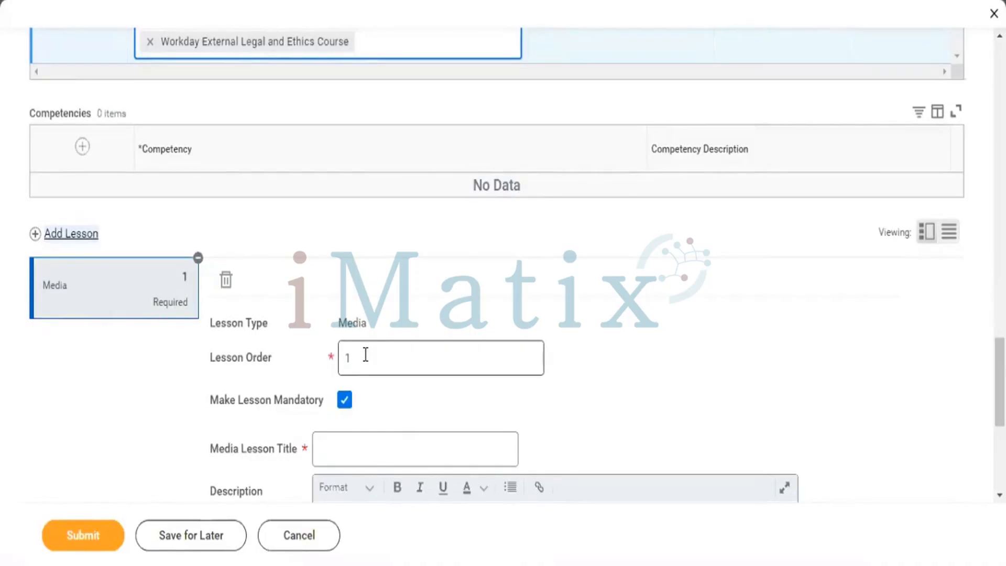
click(359, 451)
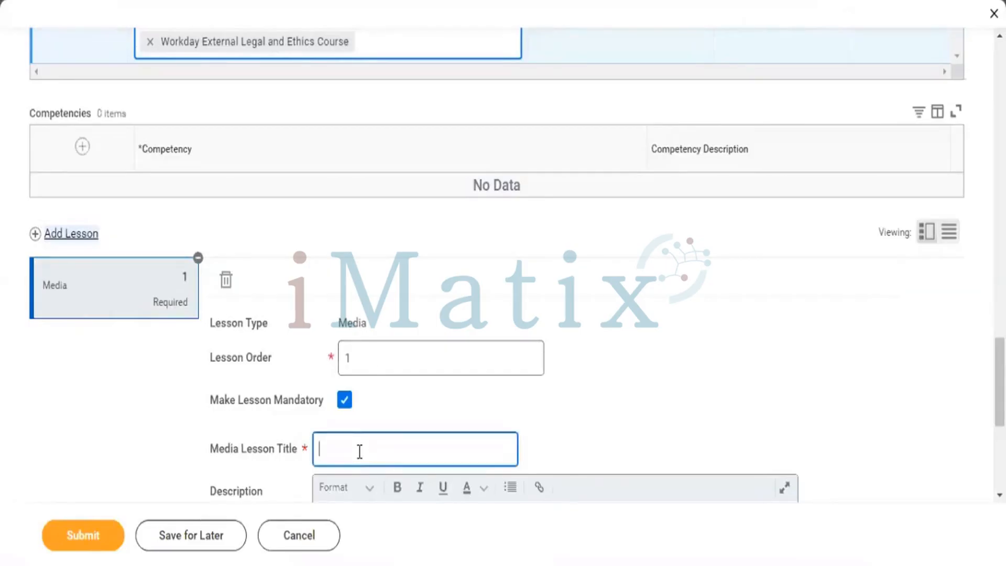
text(Ethic)
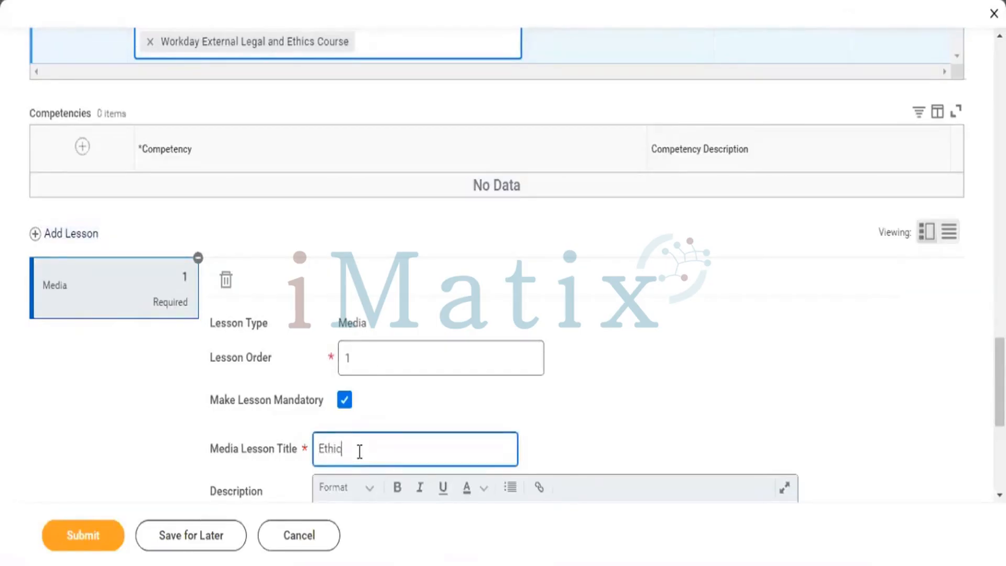
text(s and)
text(learningg)
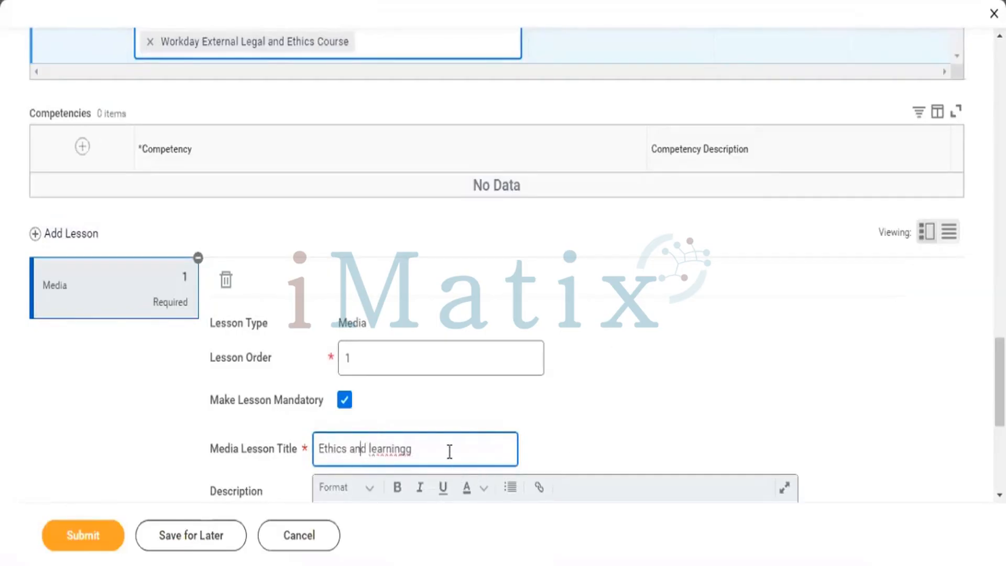
key(BackSpace)
scroll(517, 264, down, 5)
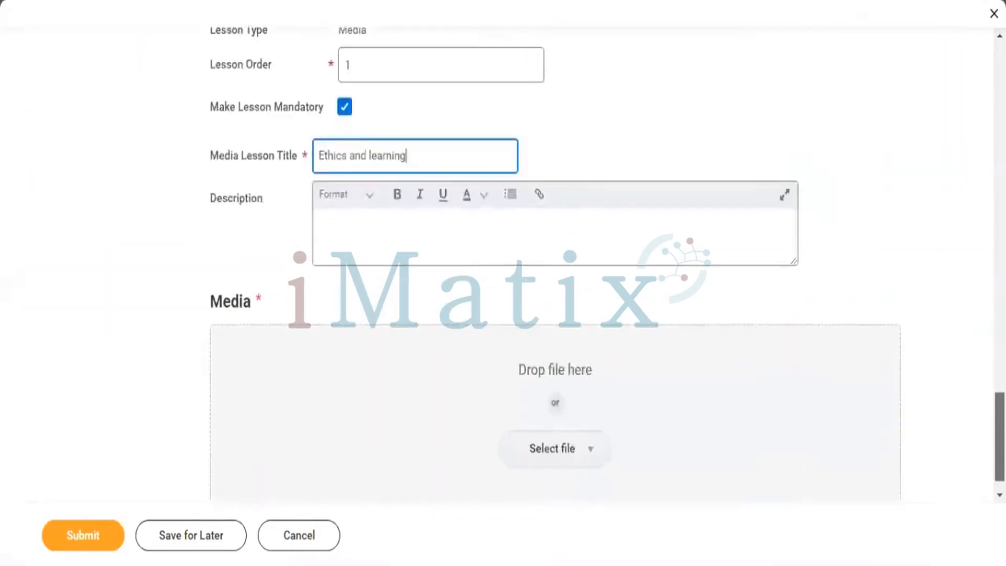
scroll(854, 325, down, 1)
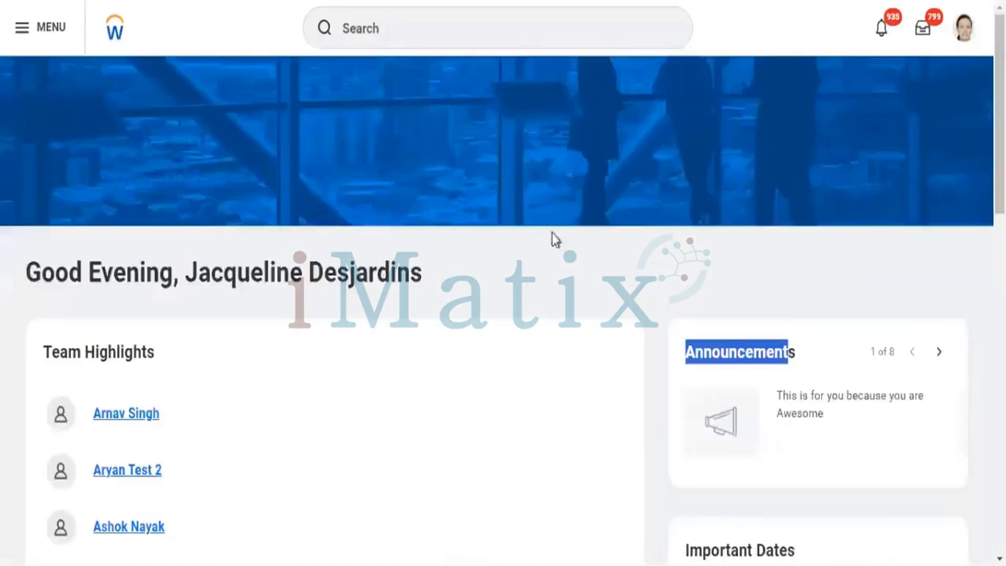
Open Workday Drive from the home page and create a new folder named Workday Legal & Ethics
click(969, 30)
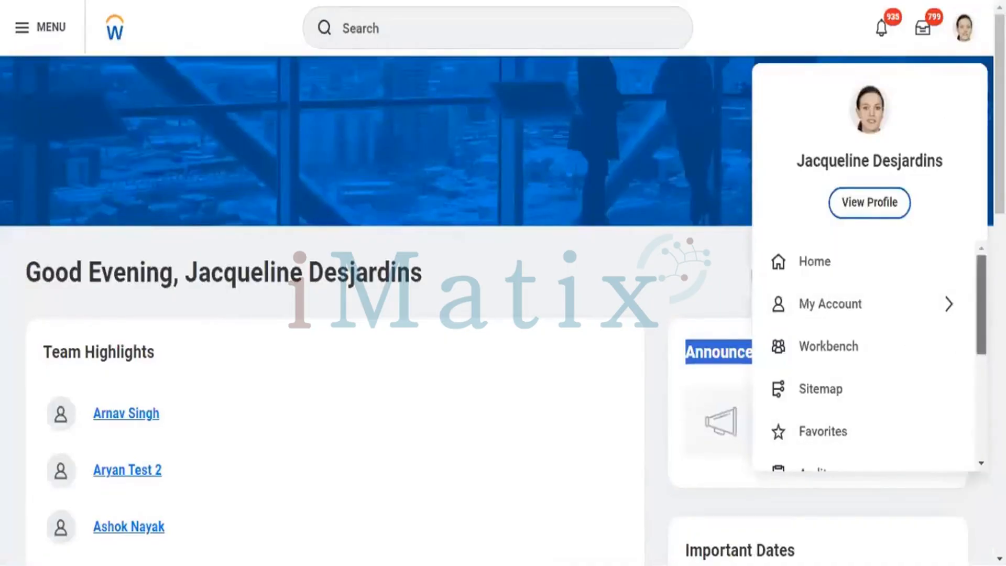
scroll(833, 352, down, 3)
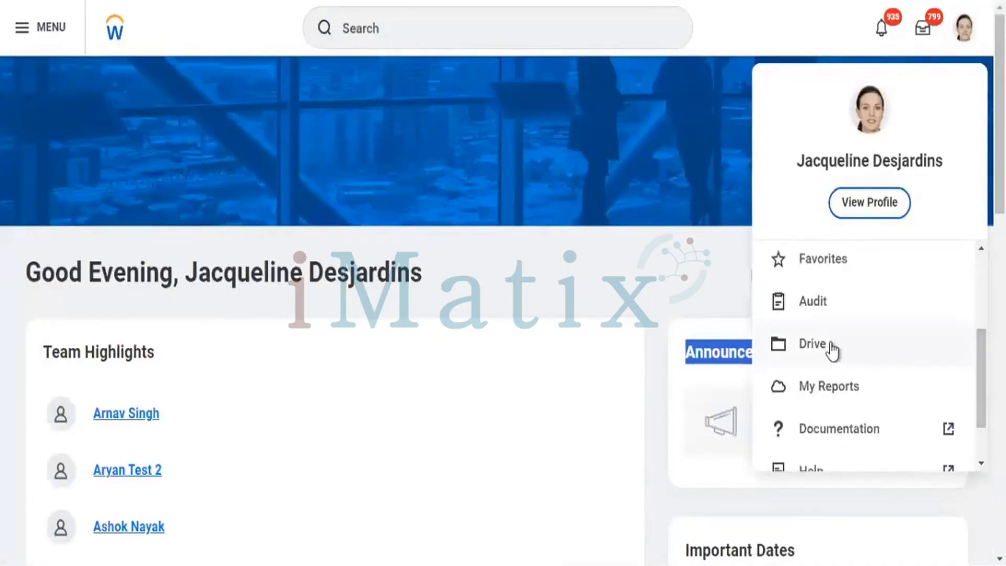
click(812, 344)
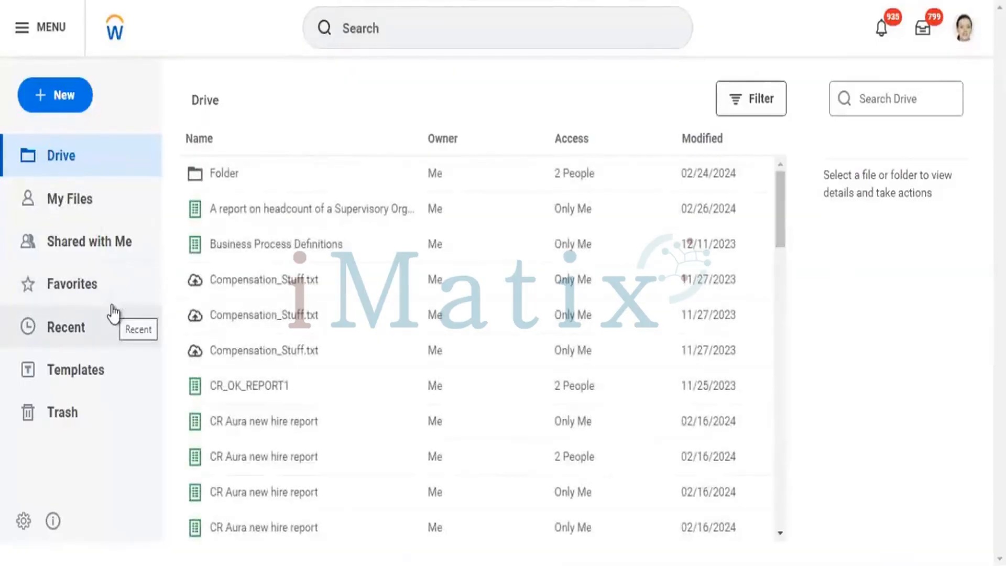
click(68, 95)
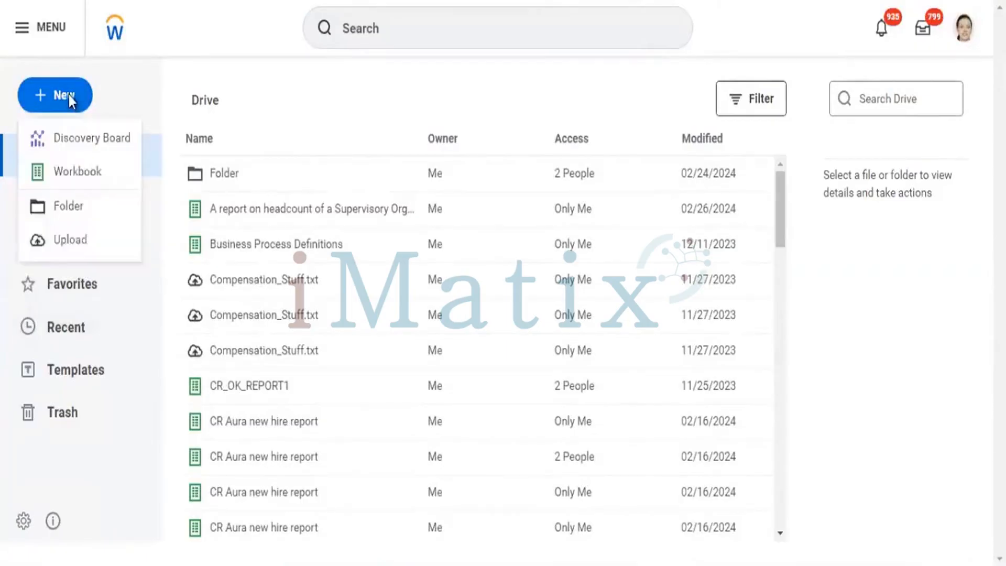
click(92, 207)
text(Wo)
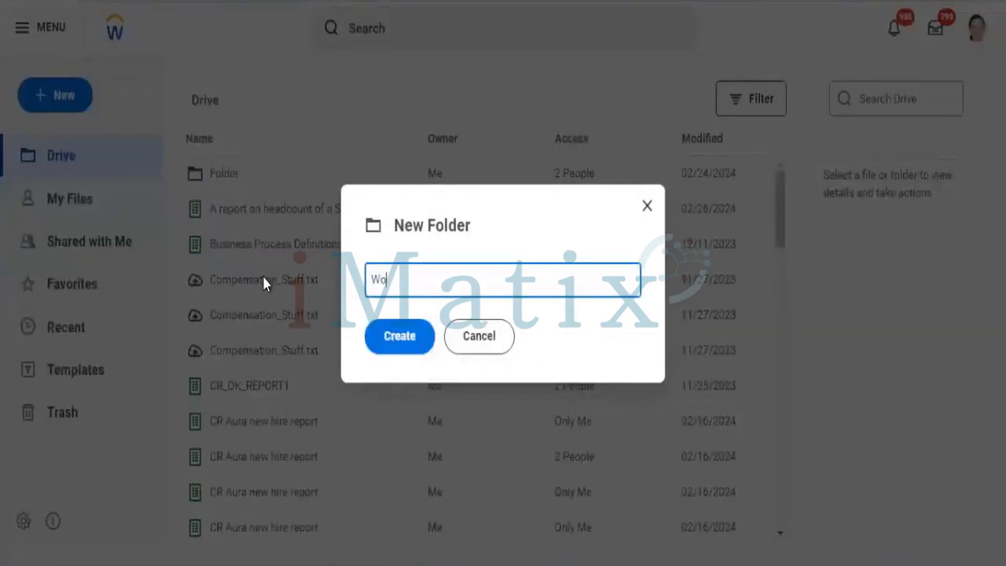
text(rkday Legal &)
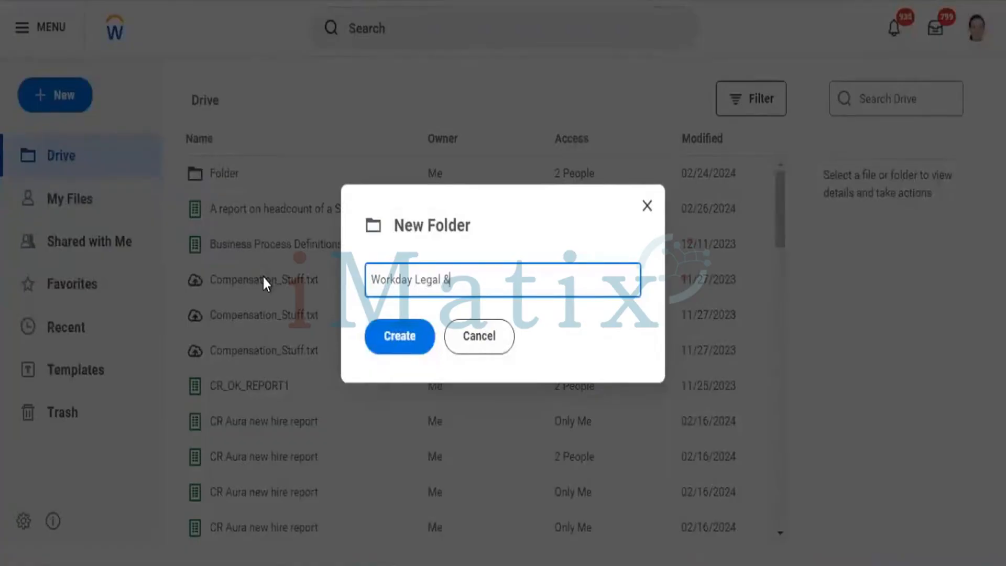
text( Ethics)
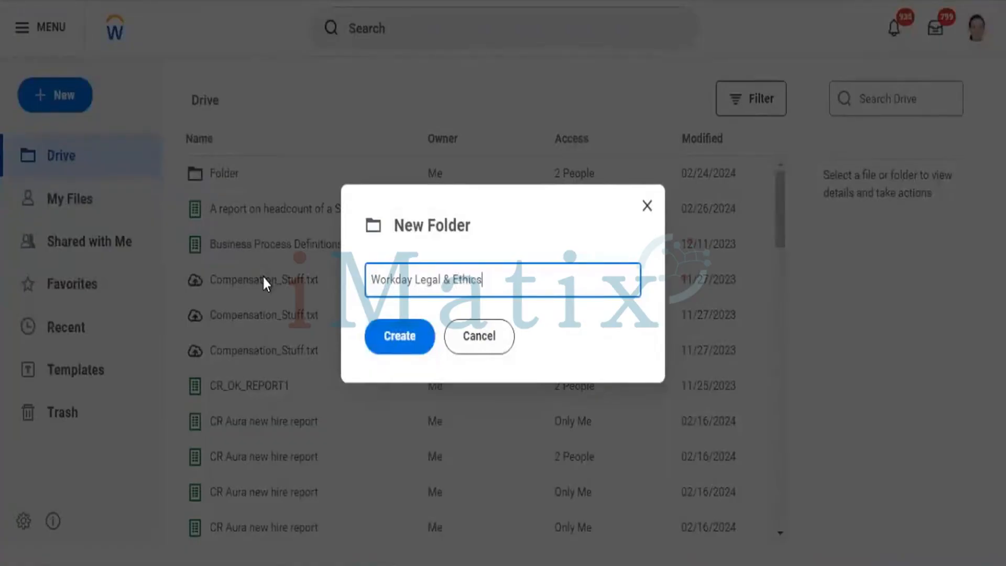
click(390, 346)
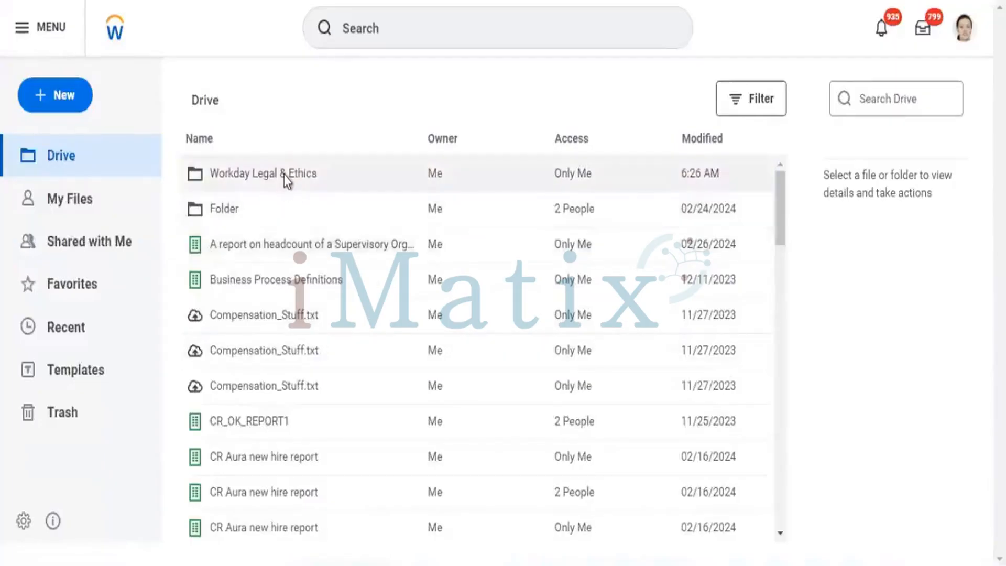
Upload the three CR_-_ABC_-_All_Workers_Data_-_(Advanced) files dated 2/27/2024 from Downloads into the Workday Legal & Ethics folder
double_click(284, 174)
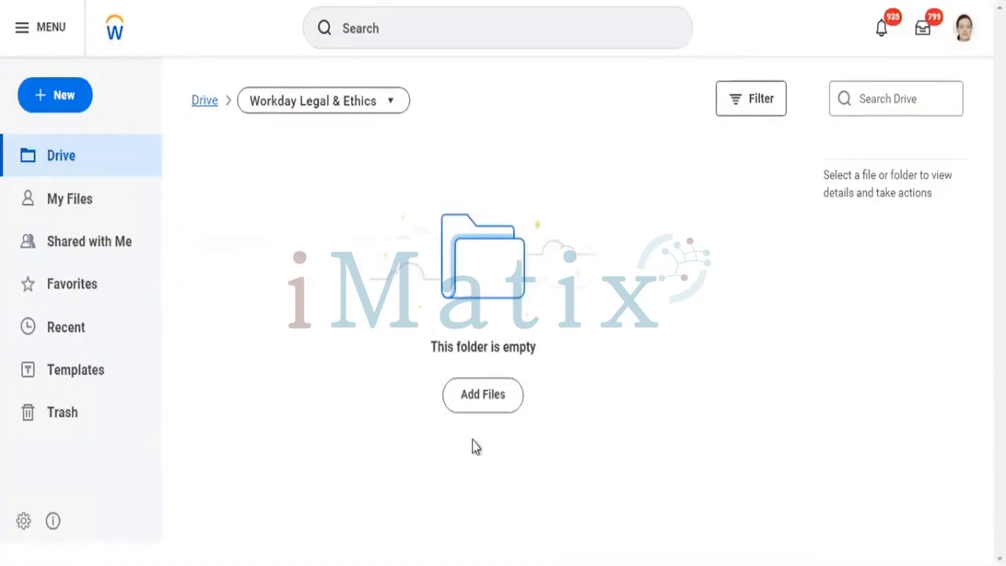
click(482, 394)
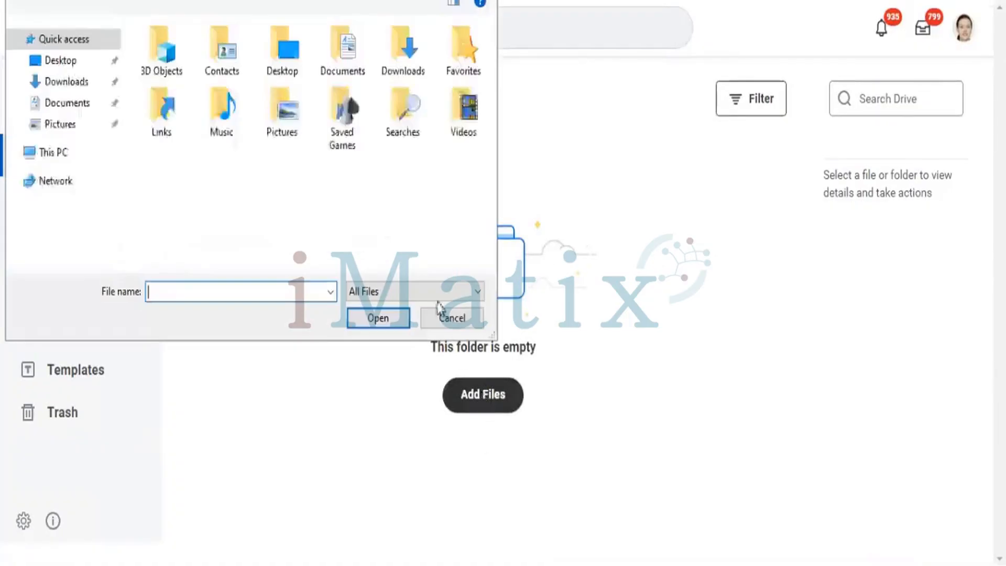
click(53, 82)
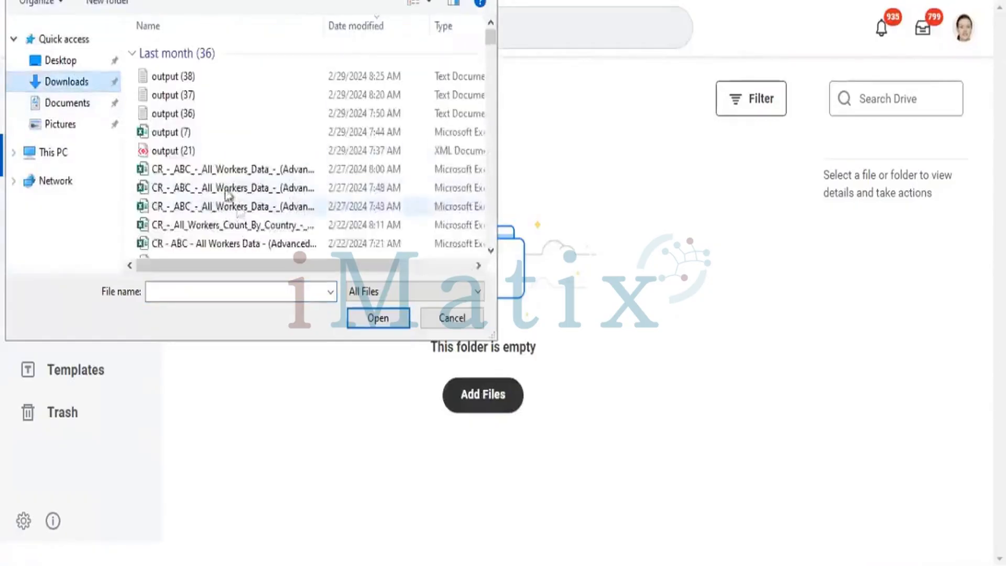
click(219, 174)
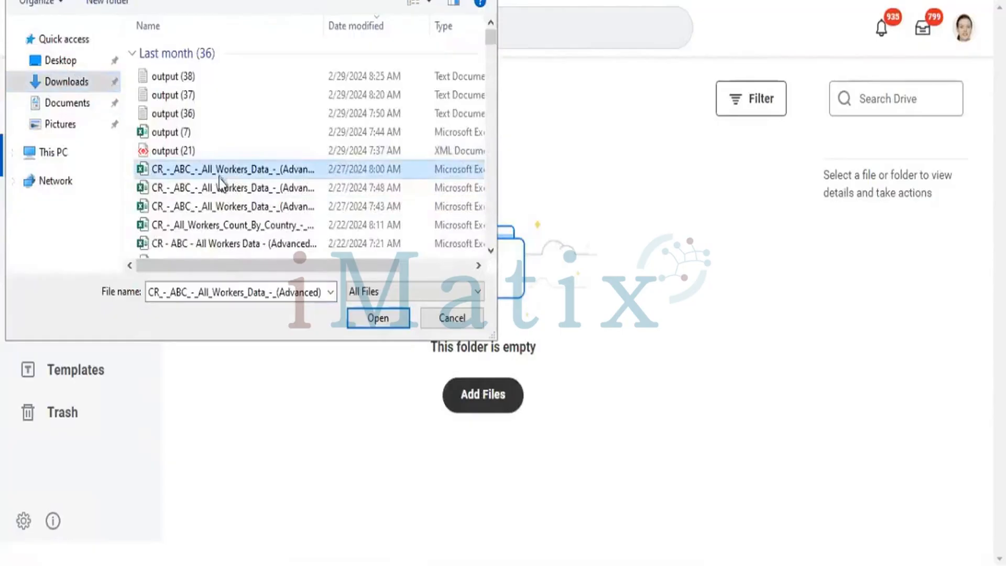
ctrl+click(219, 188)
ctrl+click(219, 206)
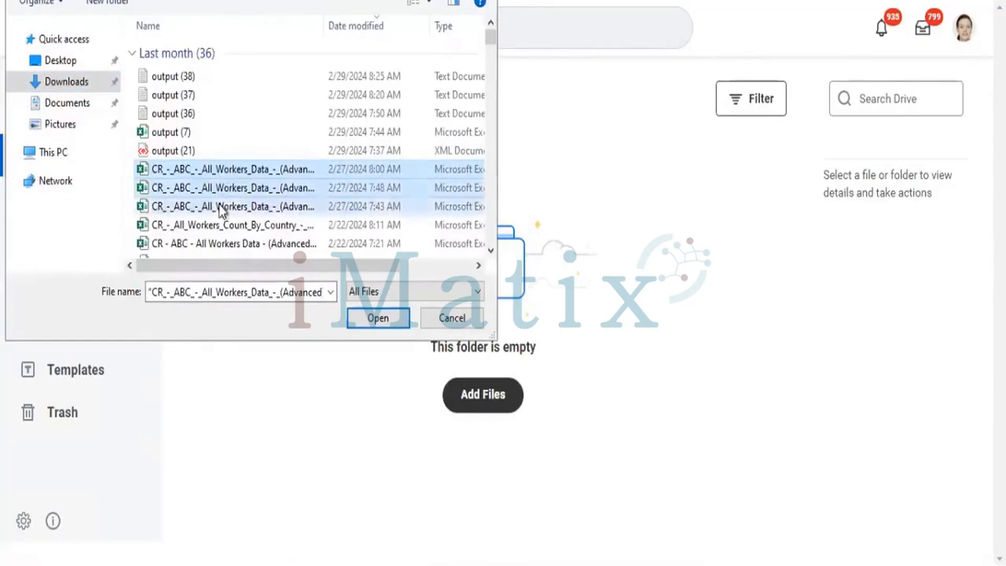
click(381, 318)
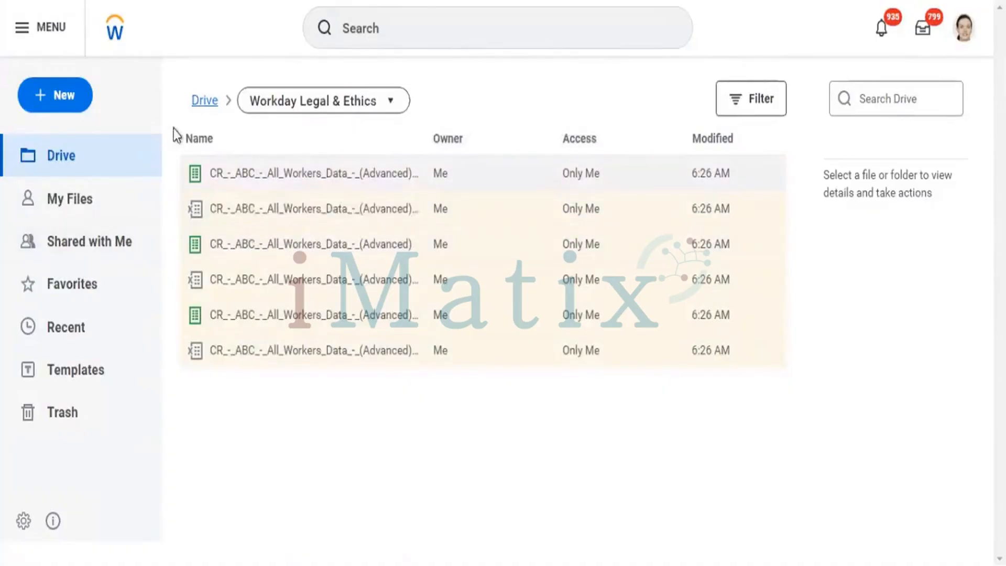
View the actions available for the Workday Legal & Ethics folder without choosing any, and return to the main Drive list
click(267, 102)
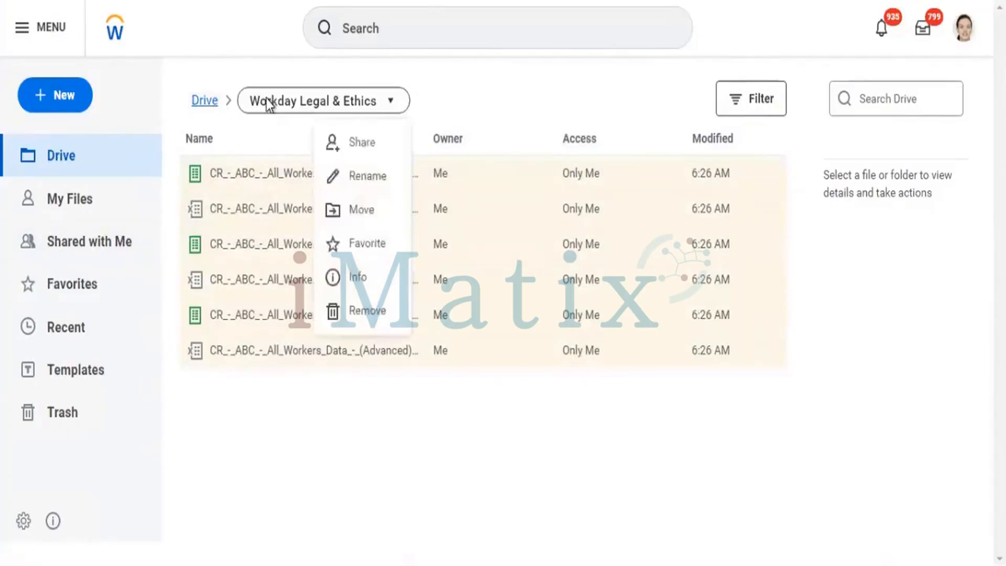
click(254, 424)
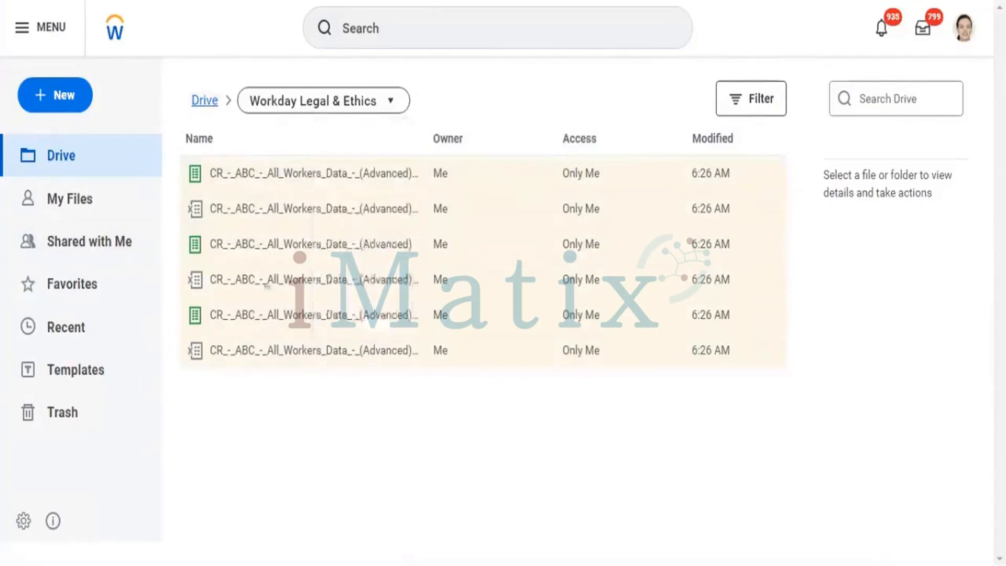
click(205, 103)
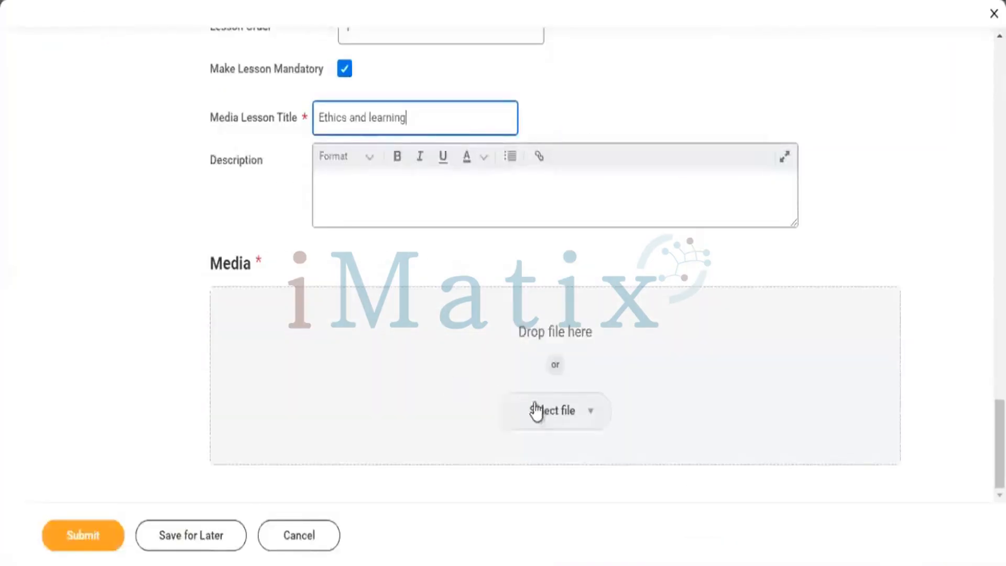
Attach CR_-_ABC_-_All_Workers_Data_-_(Advanced).xlsx from the Drive folder Workday Legal & Ethics to the Ethics and learning lesson and submit the course
click(546, 419)
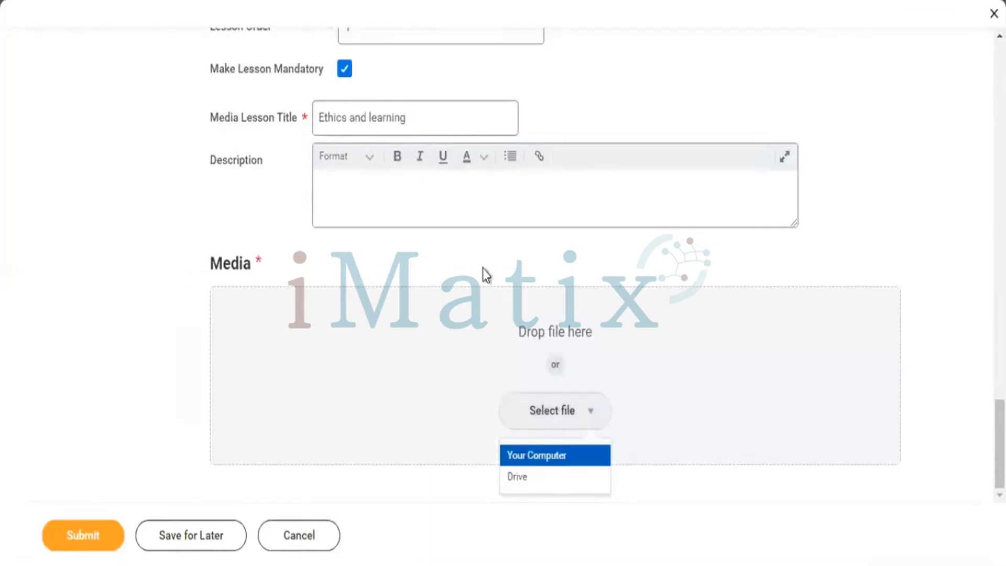
click(521, 478)
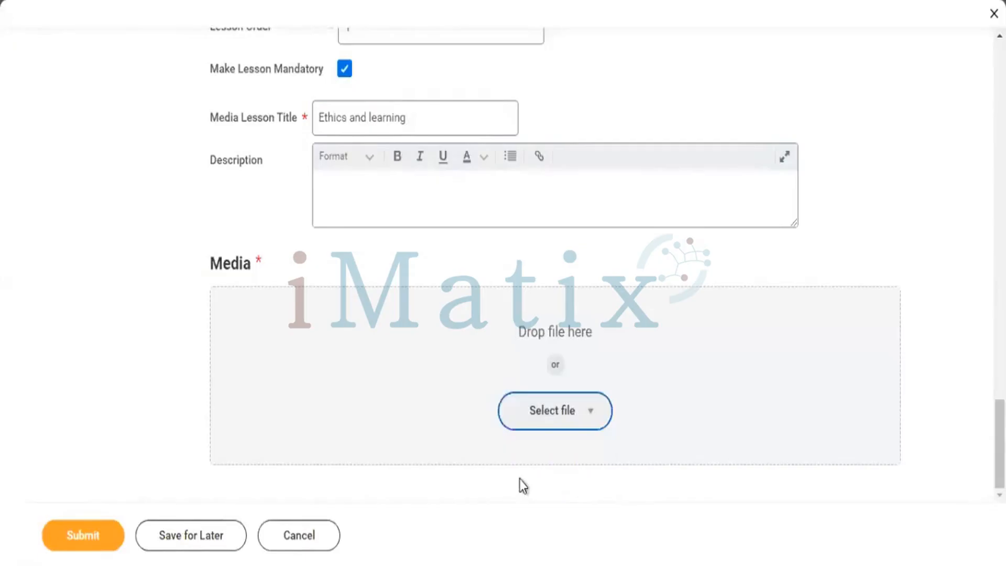
click(558, 434)
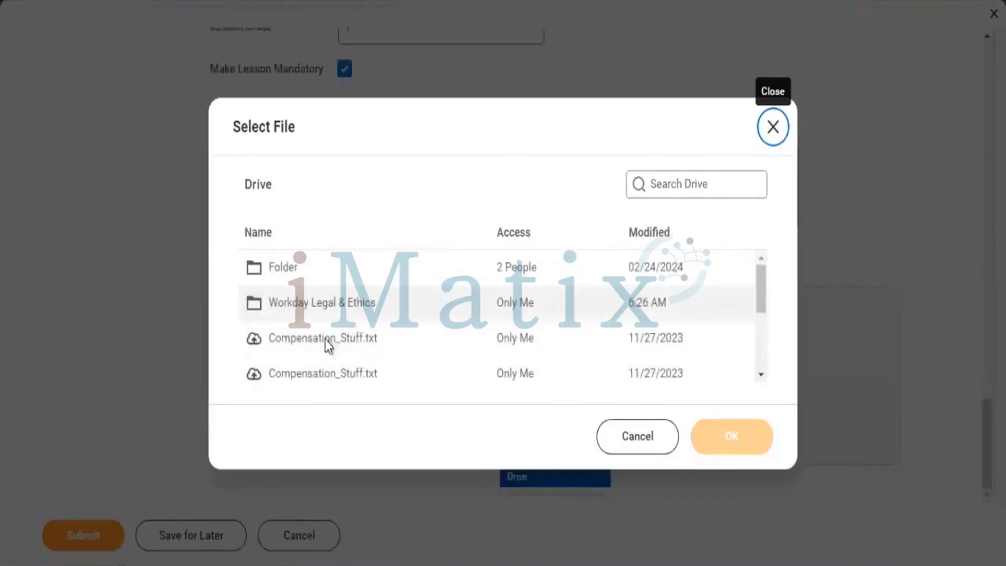
click(325, 304)
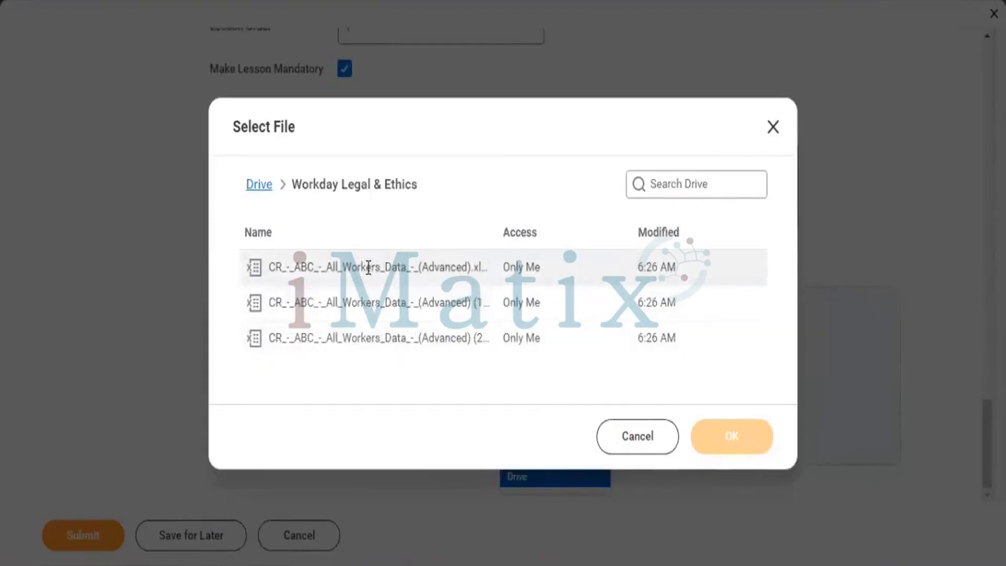
click(440, 279)
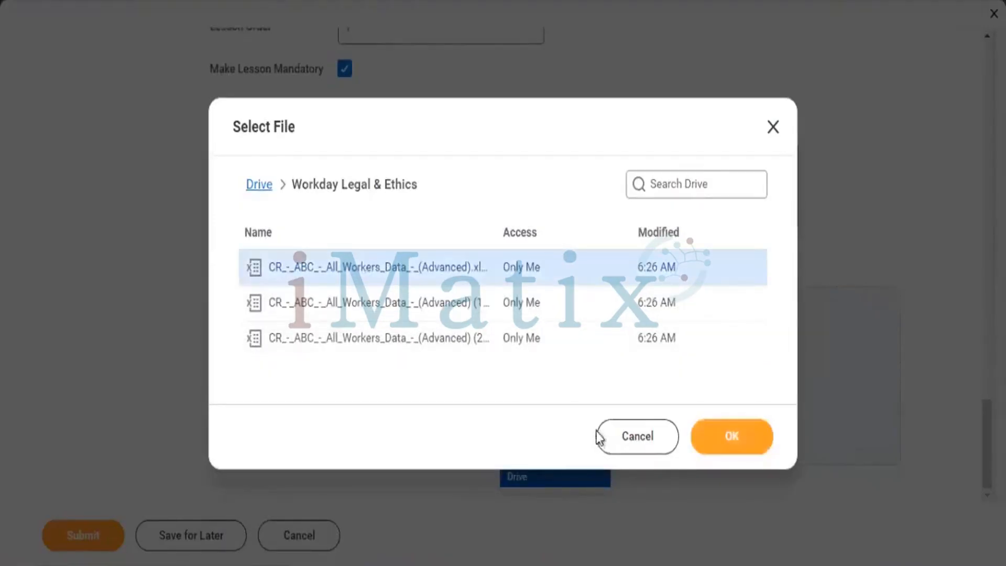
click(722, 444)
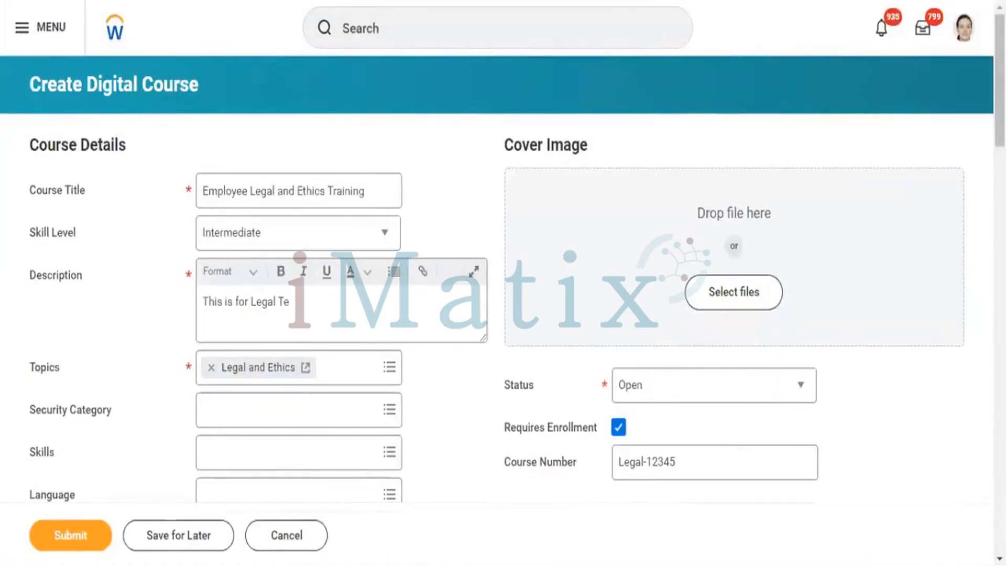
scroll(503, 283, down, 20)
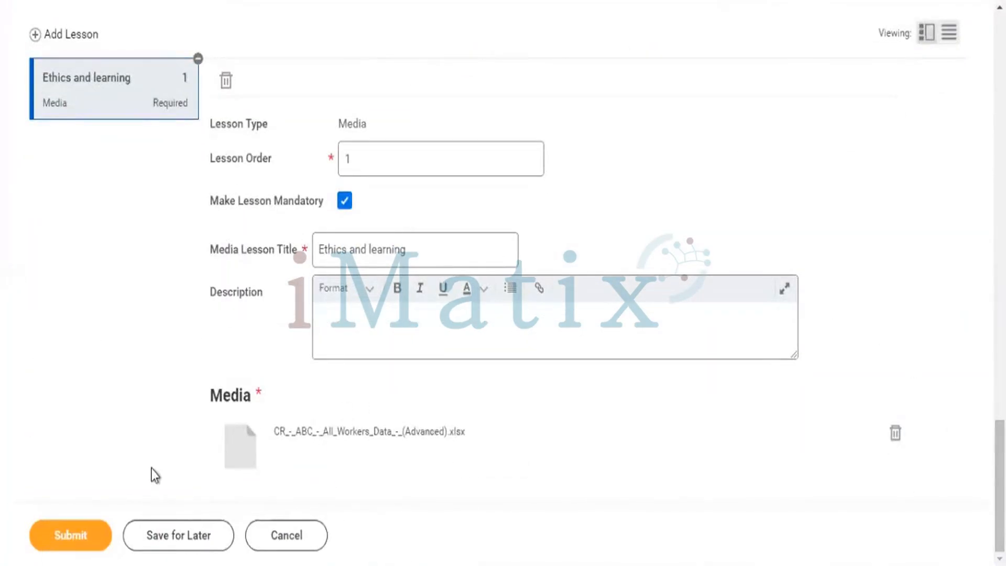
click(77, 538)
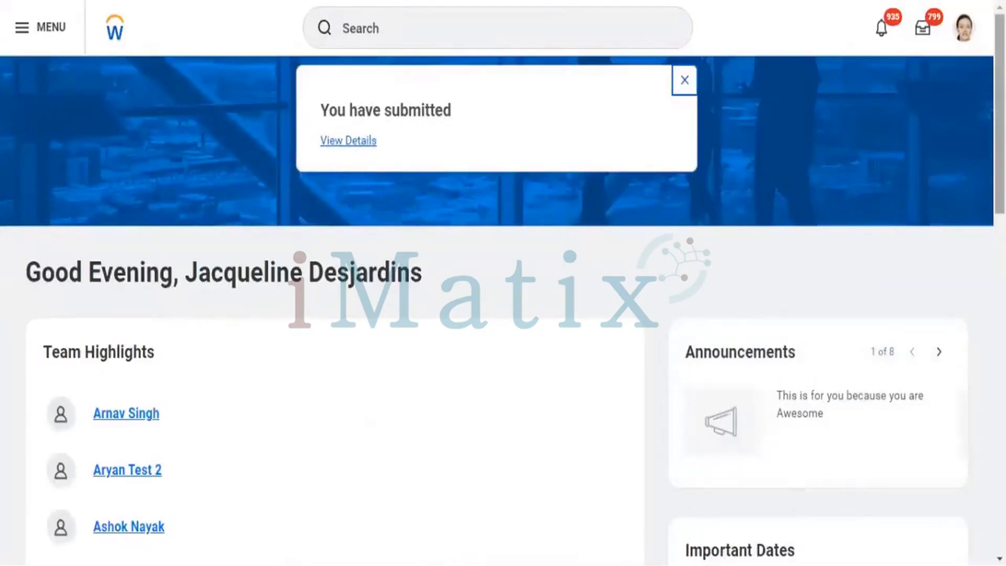
Open the Learning app from the full list of apps and browse the learning catalog from its Discover page
scroll(503, 283, down, 6)
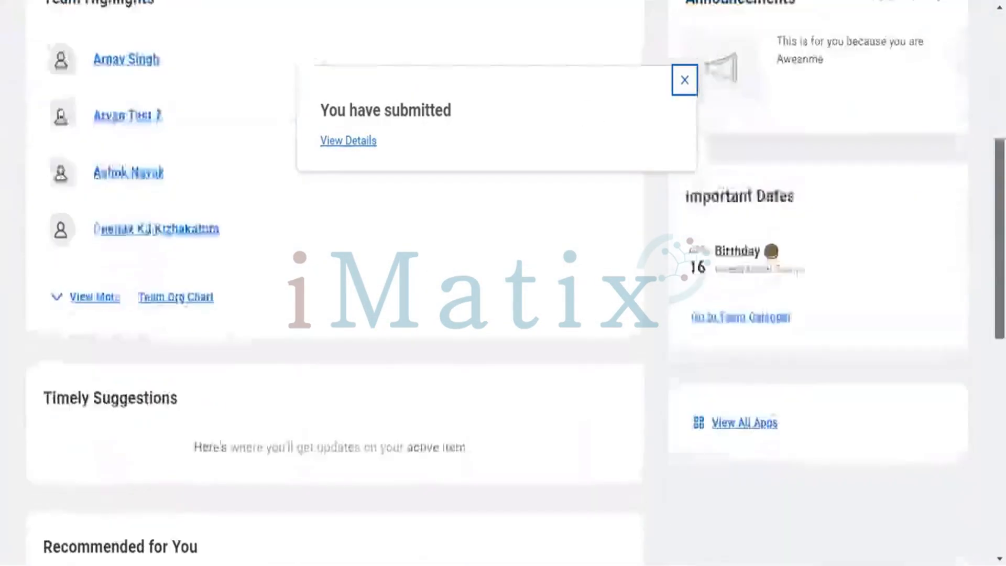
scroll(821, 337, down, 3)
scroll(821, 337, up, 2)
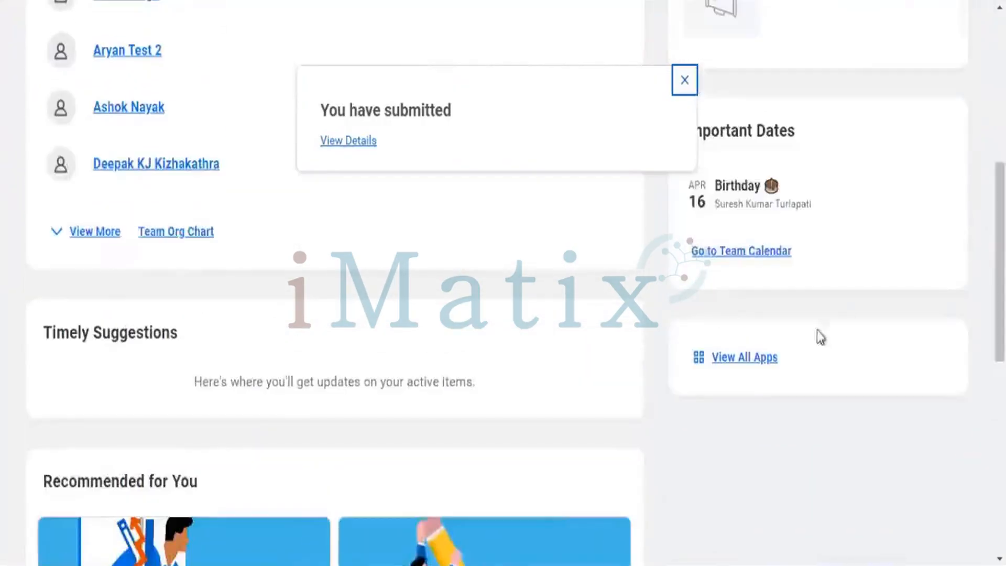
click(739, 363)
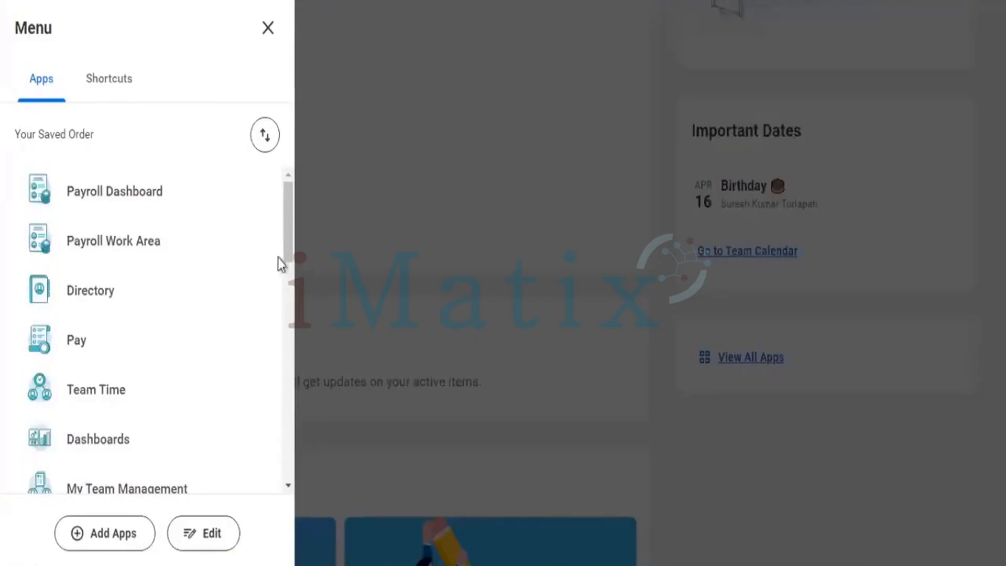
drag(287, 228, 285, 334)
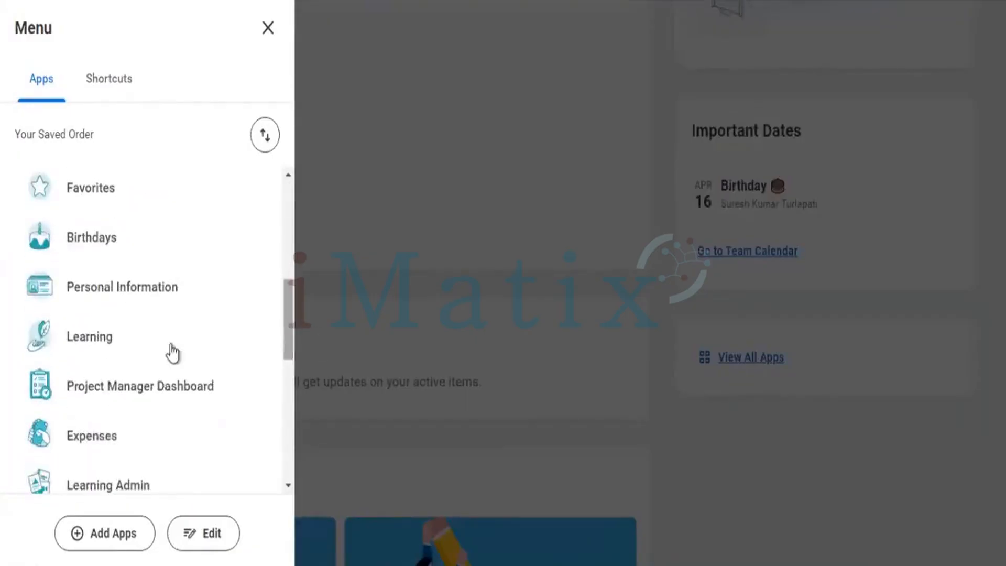
click(131, 348)
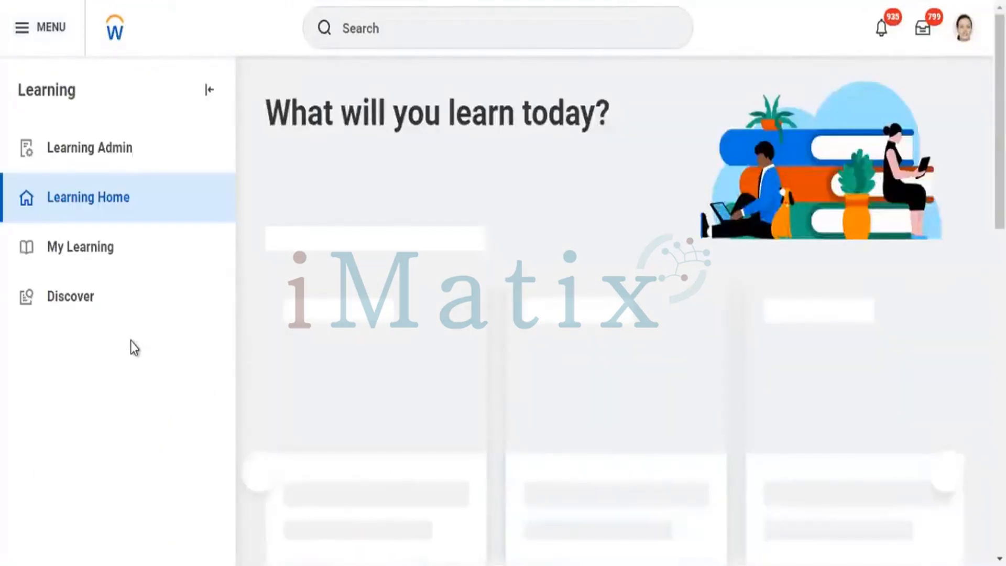
click(51, 323)
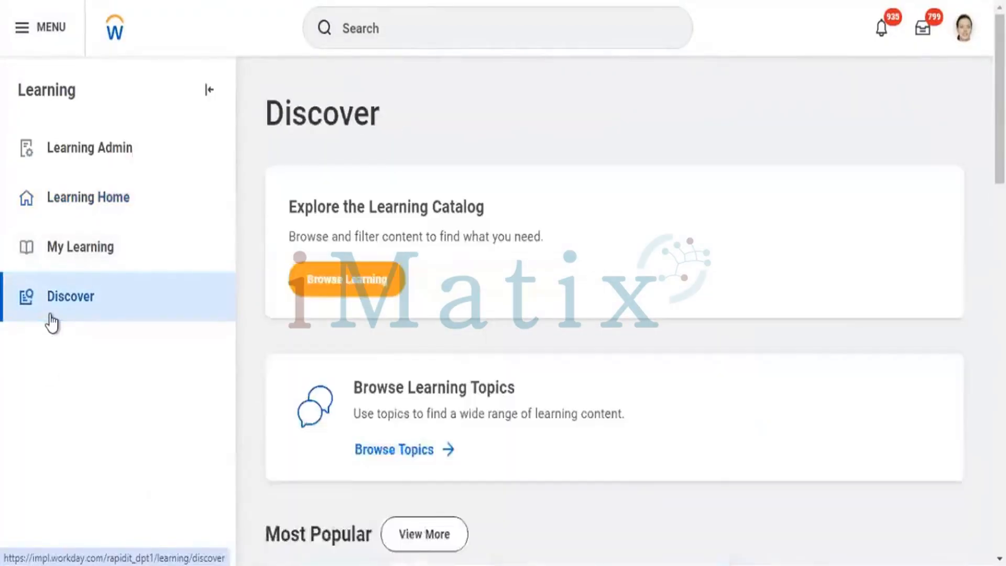
click(326, 290)
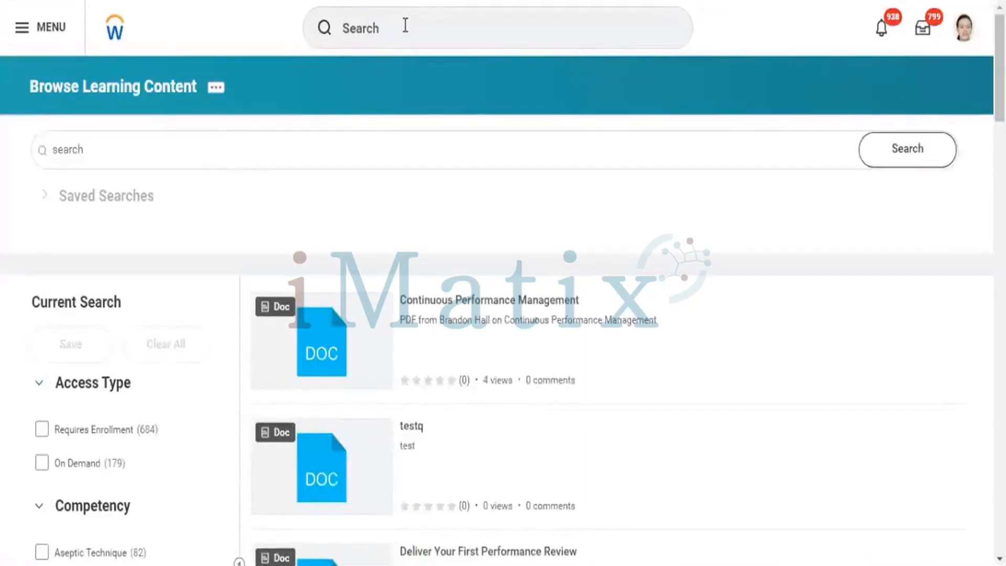
Search the learning content for "legal and Ethics" and open the Employee Legal and Ethics Training course
click(283, 152)
text(lehal and)
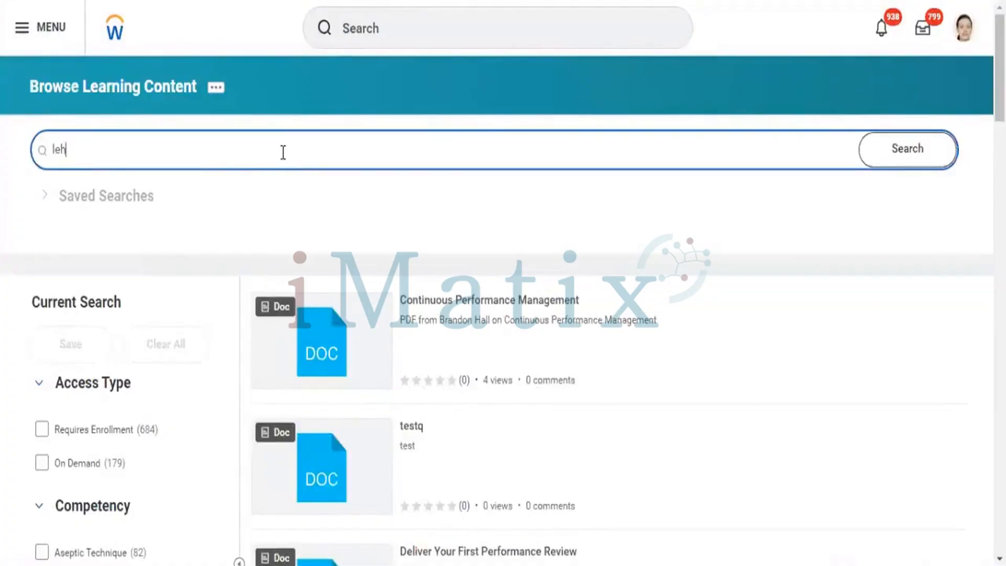
key(BackSpace)
key(BackSpace)
key(BackSpace)
key(BackSpace)
key(BackSpace)
key(BackSpace)
key(BackSpace)
key(BackSpace)
text(egal and )
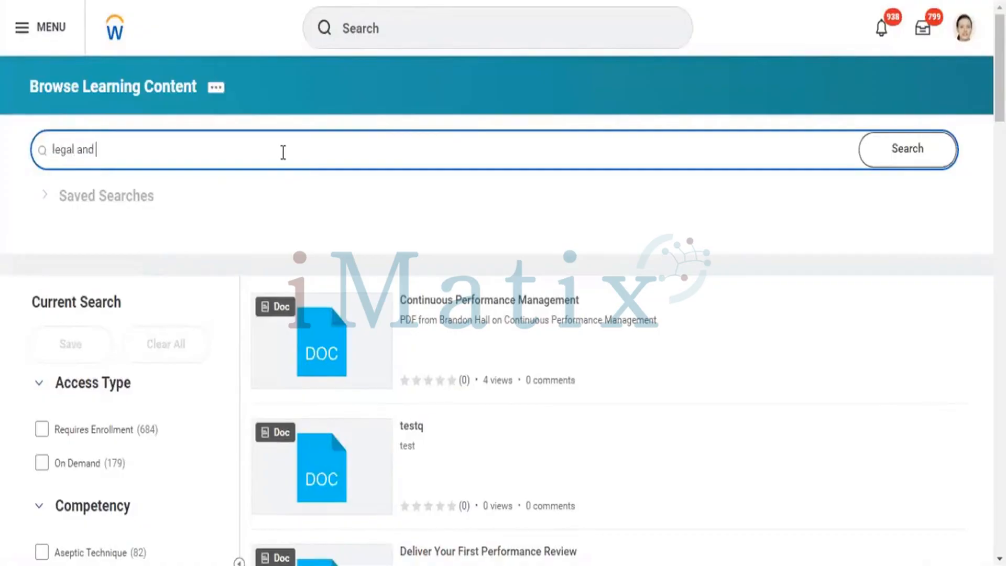
text(Ethics)
key(Return)
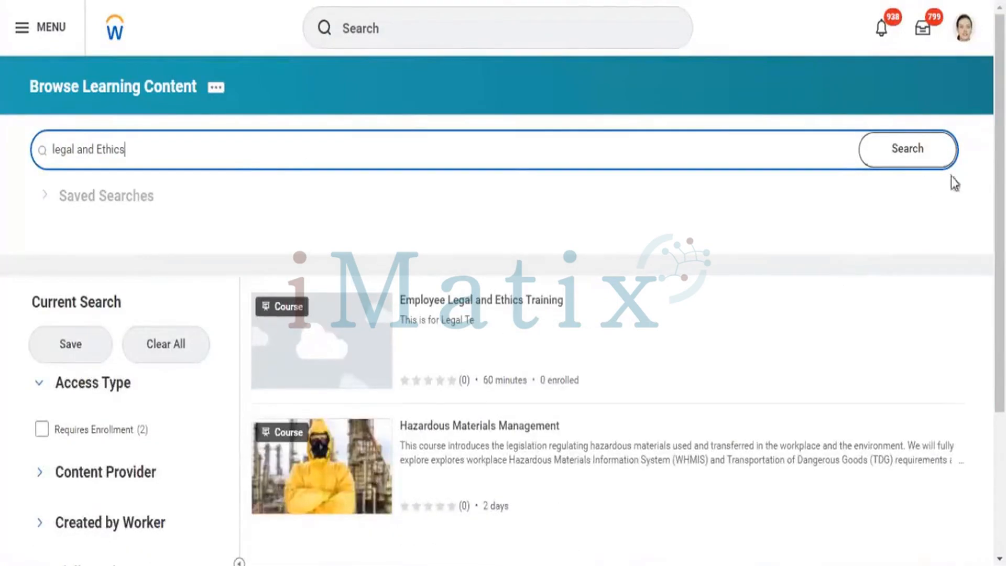
drag(1000, 60, 1000, 153)
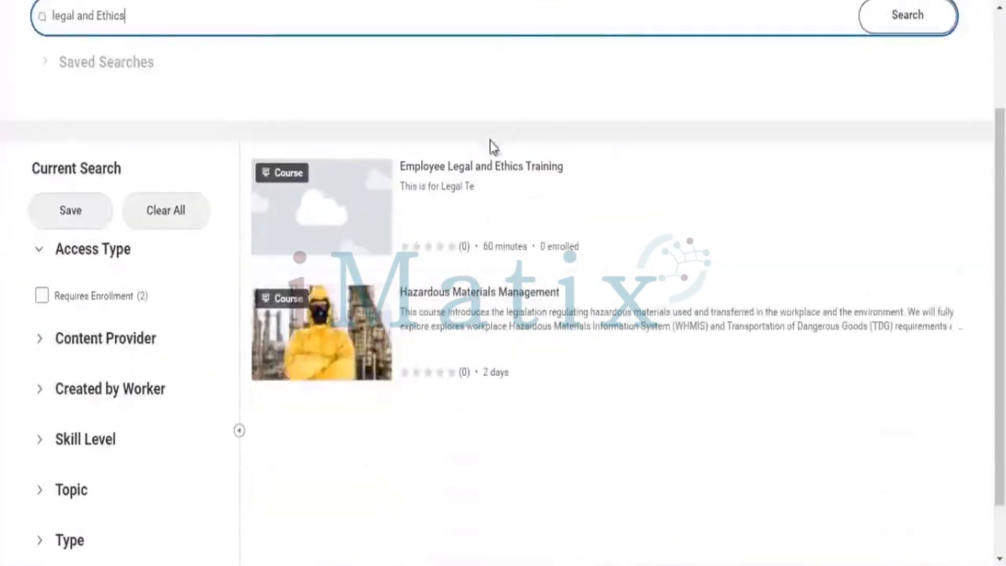
click(462, 171)
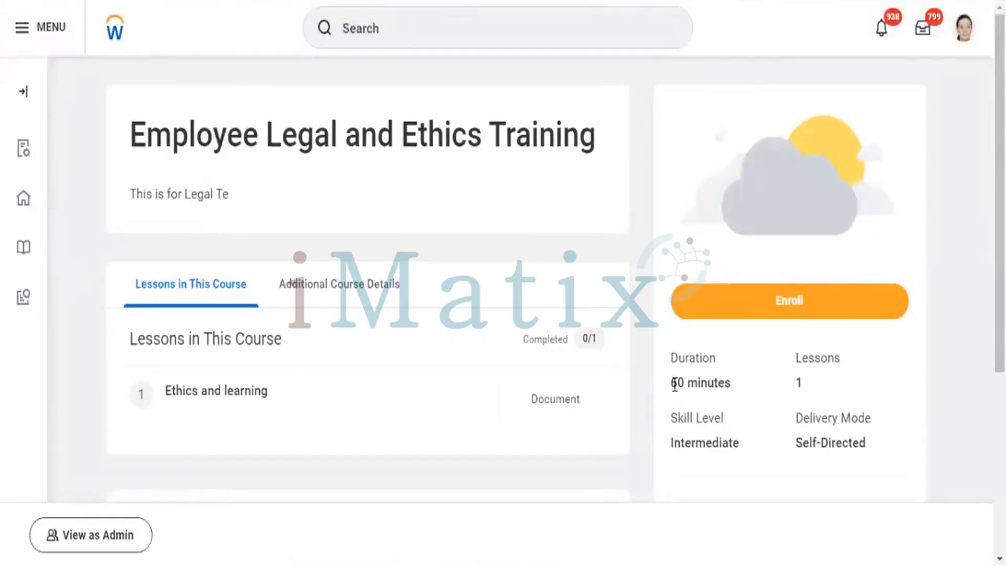
Review the course's duration and its additional details, including cost and topics
drag(675, 384, 718, 387)
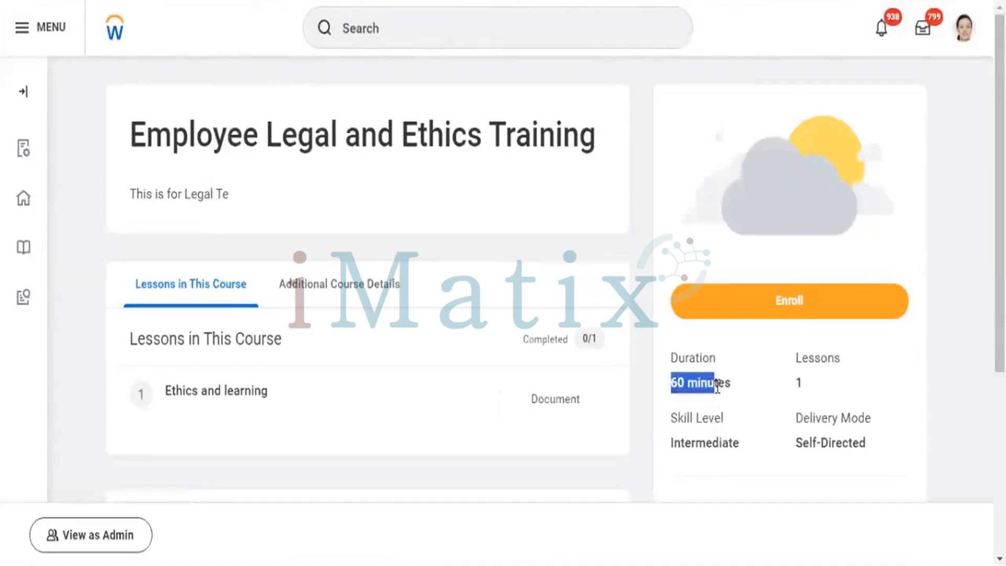
click(372, 304)
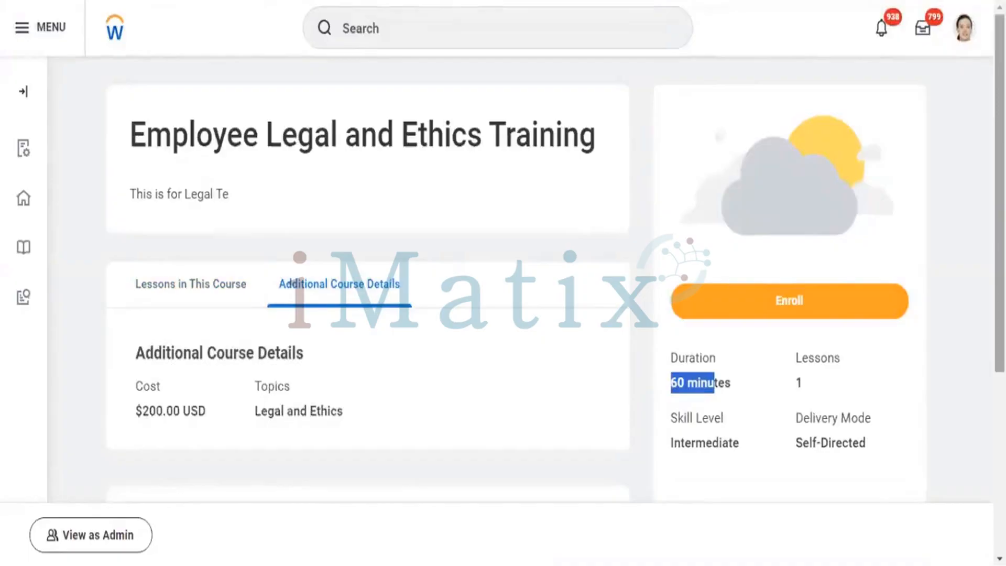
scroll(503, 283, down, 5)
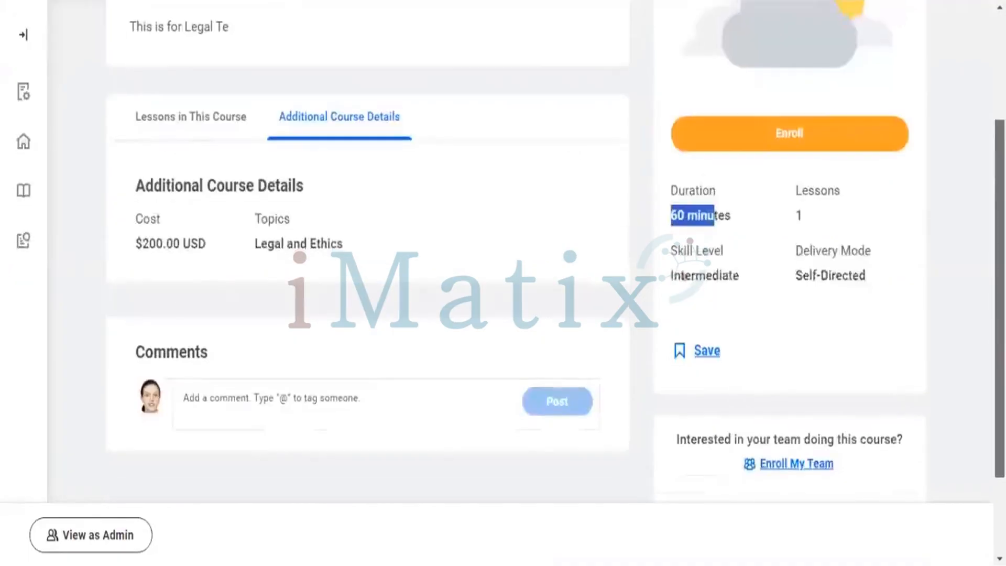
scroll(503, 283, up, 2)
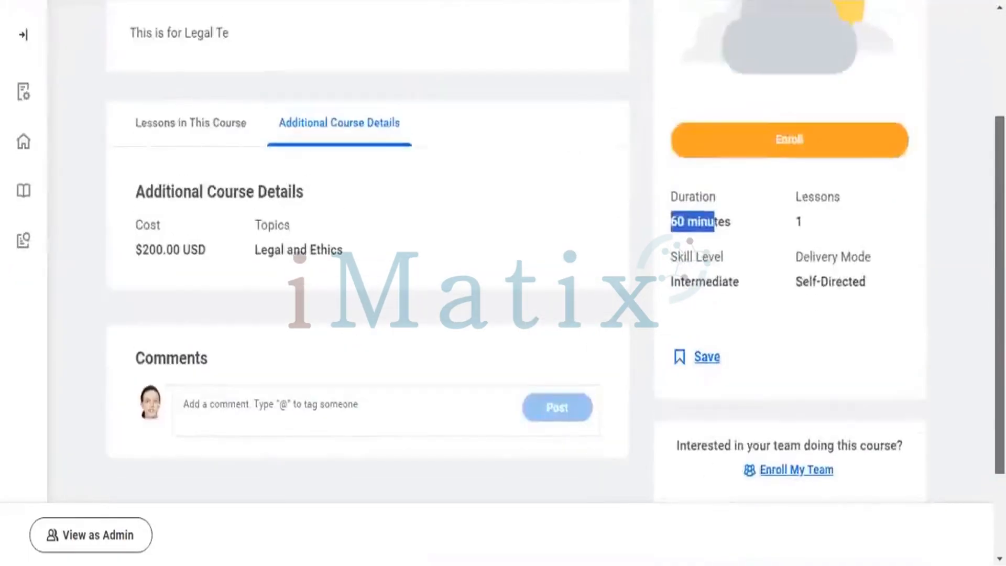
scroll(503, 283, down, 1)
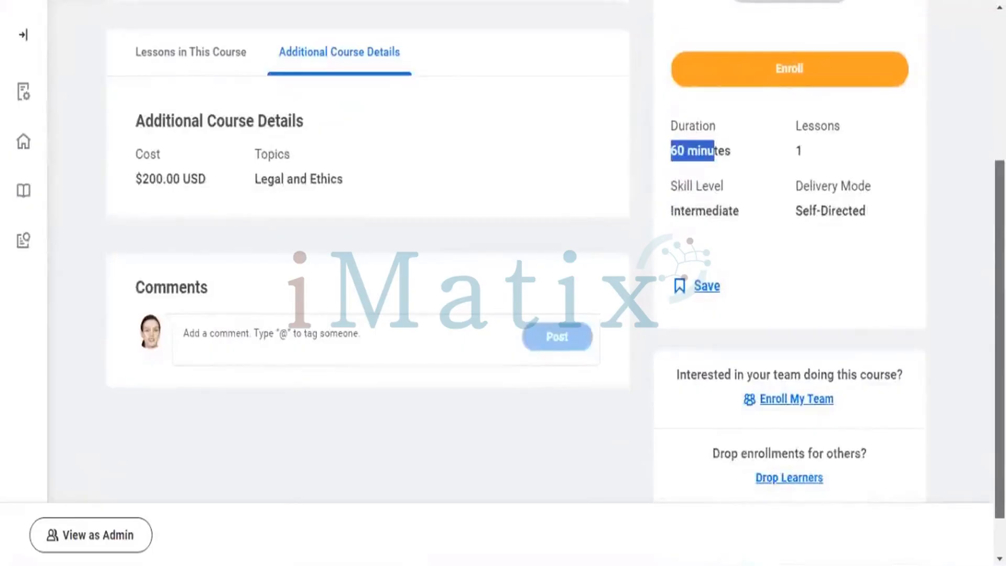
scroll(503, 283, up, 4)
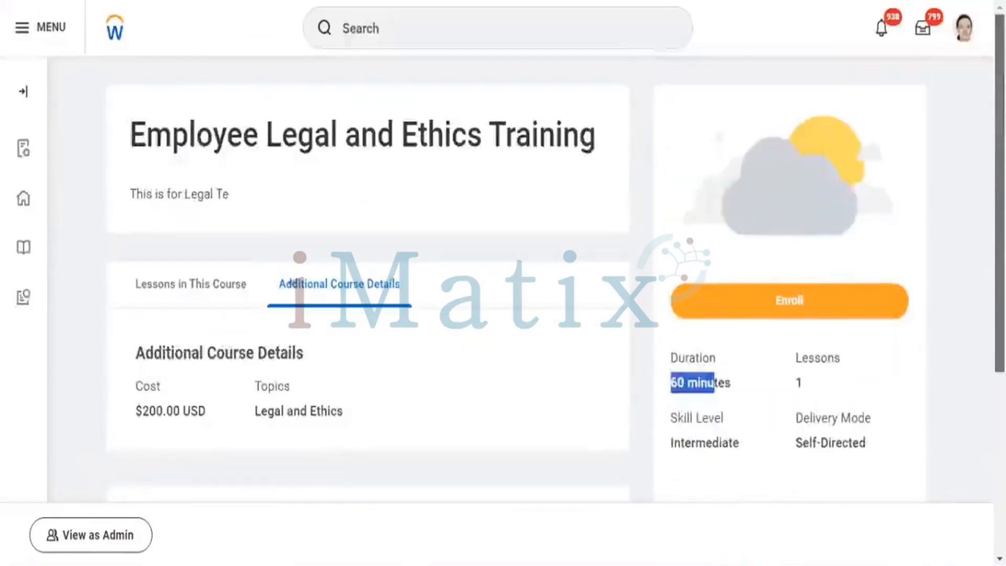
scroll(503, 283, down, 3)
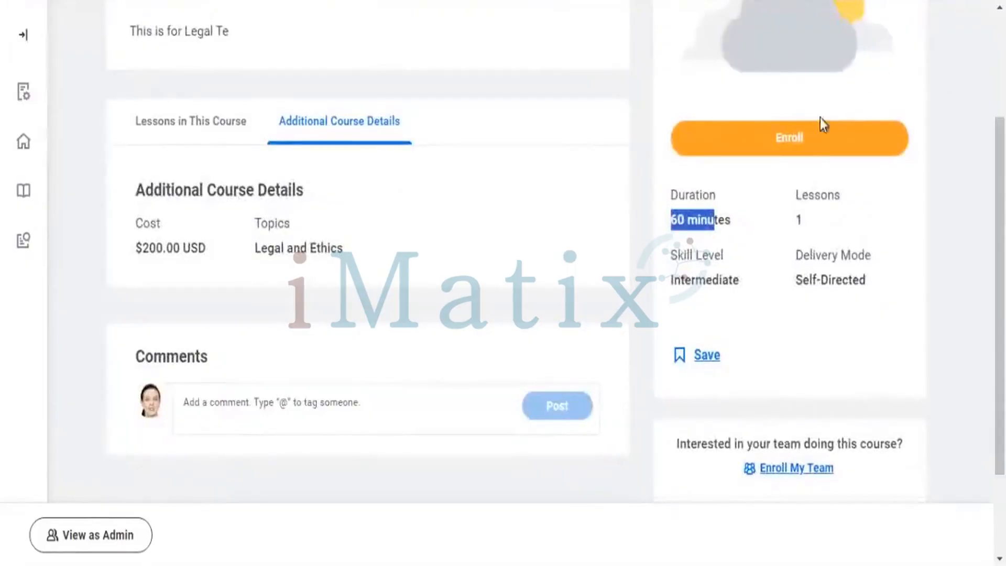
Enroll in the Employee Legal and Ethics Training course, submit the reviewed enrollment and open the submission details
click(801, 153)
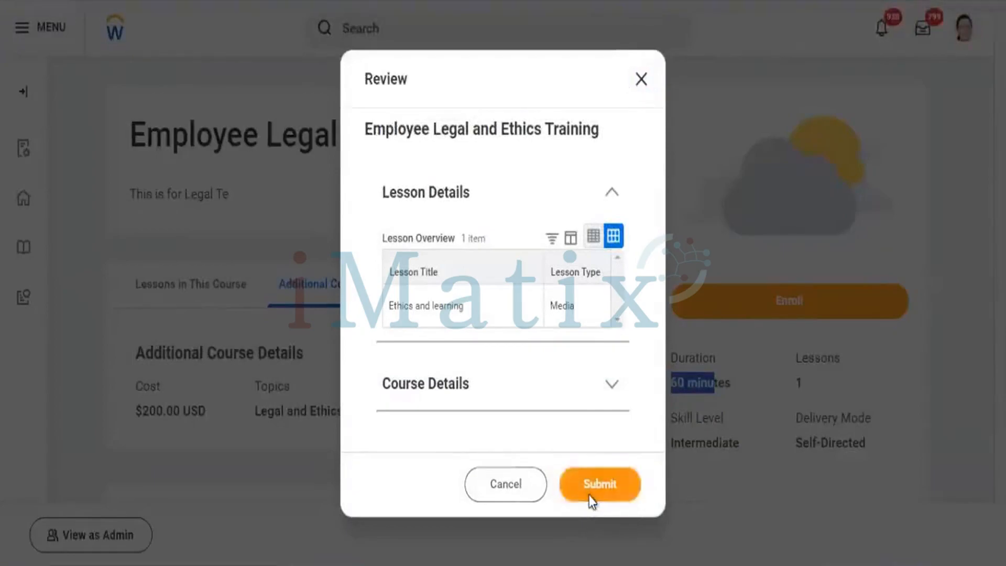
click(591, 498)
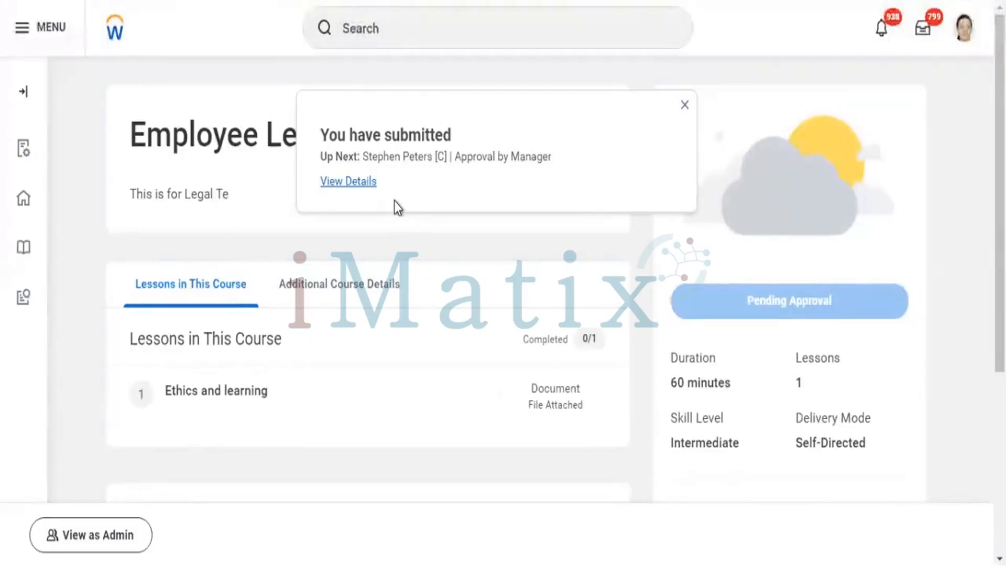
click(369, 184)
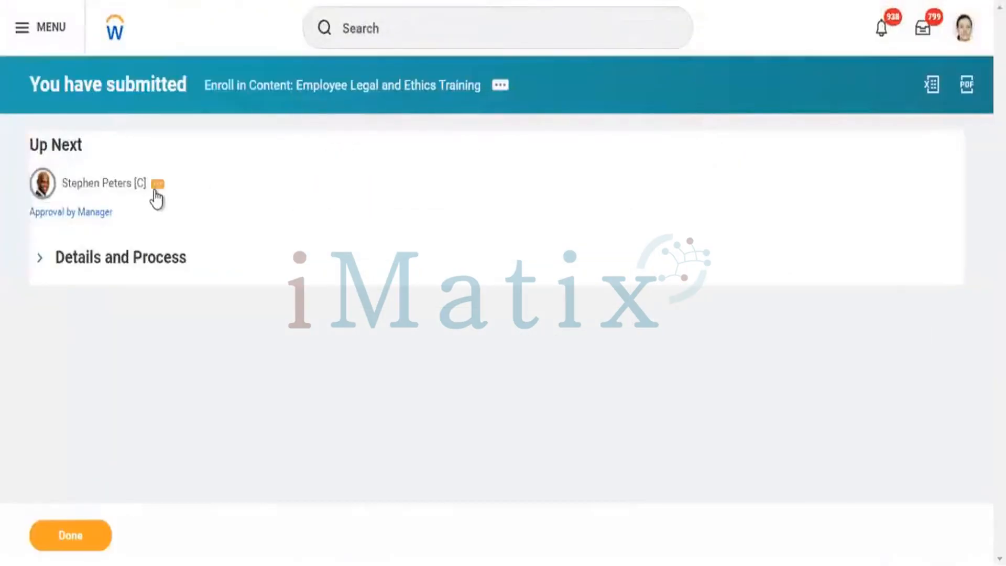
Start a proxy session as the approving manager through the security profile actions of the worker listed for the next approval
click(157, 184)
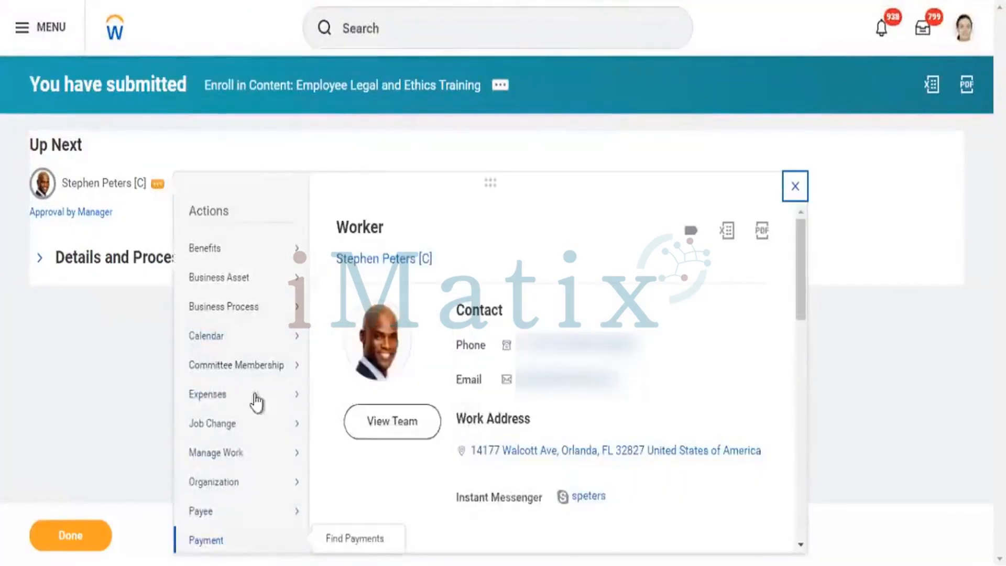
mouse_move(258, 398)
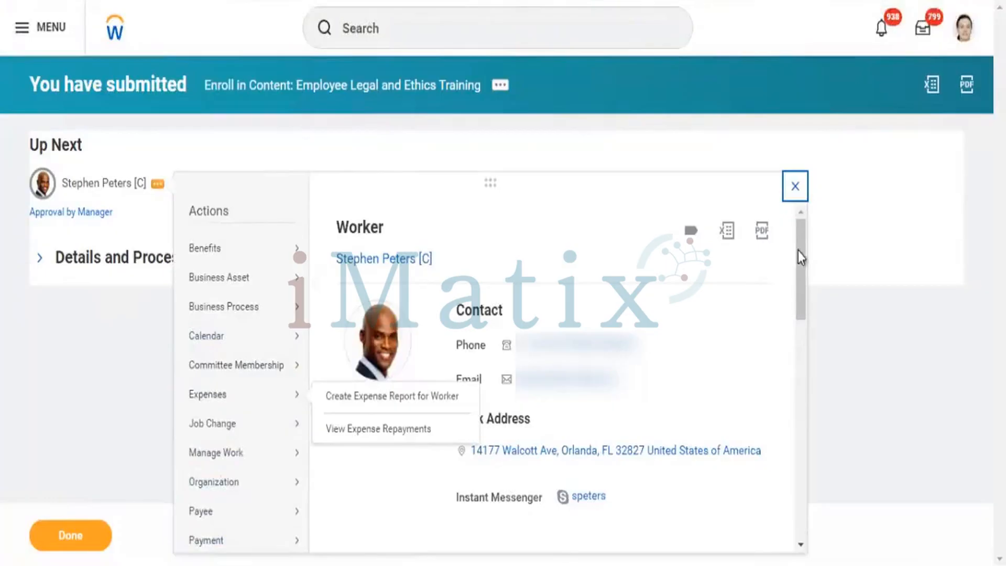
drag(800, 247, 792, 385)
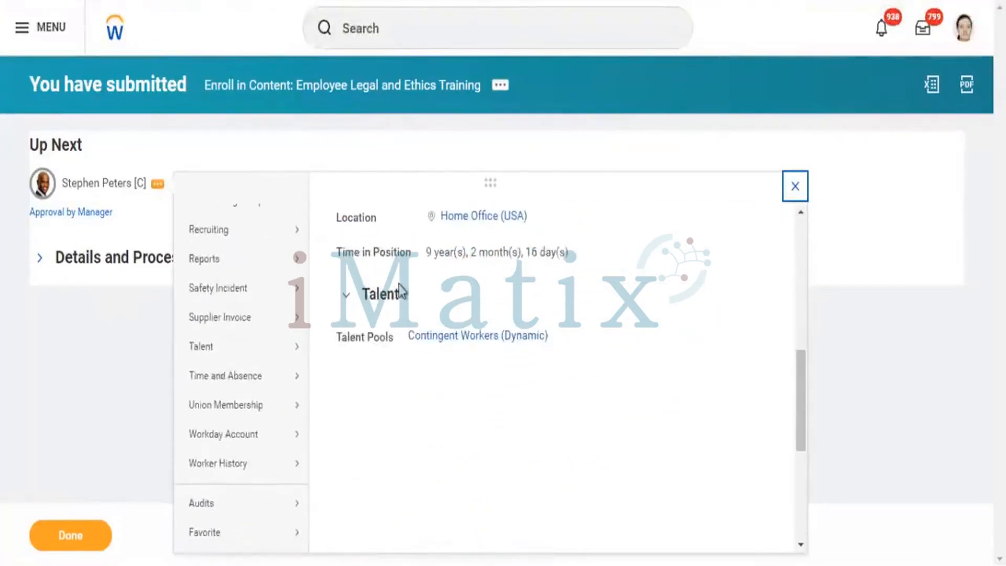
mouse_move(281, 504)
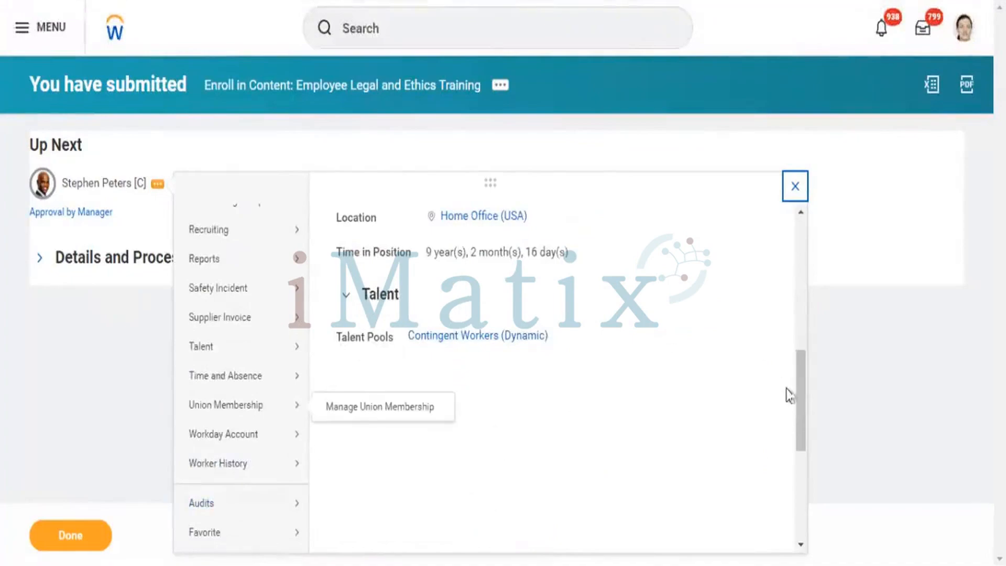
drag(800, 391, 769, 477)
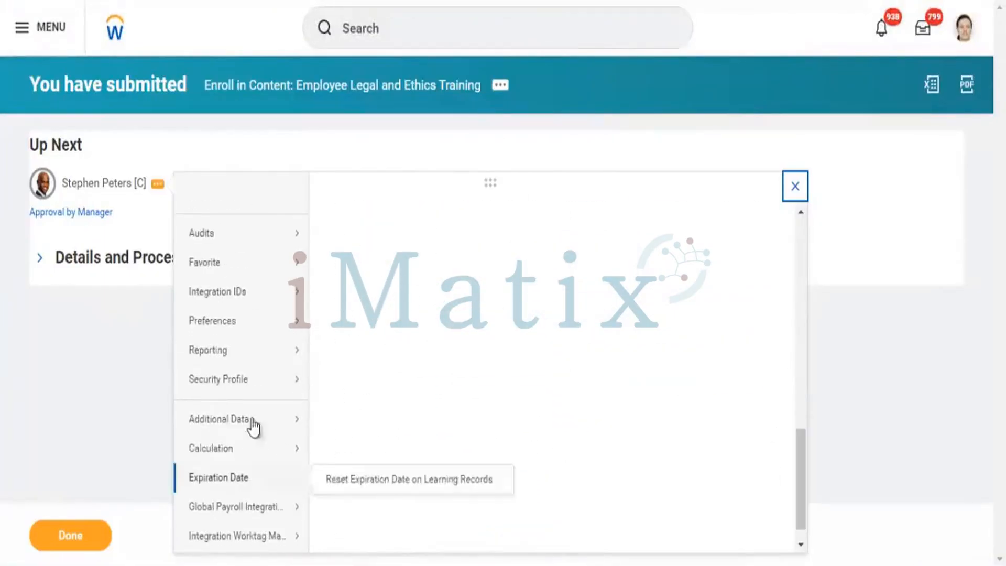
mouse_move(225, 380)
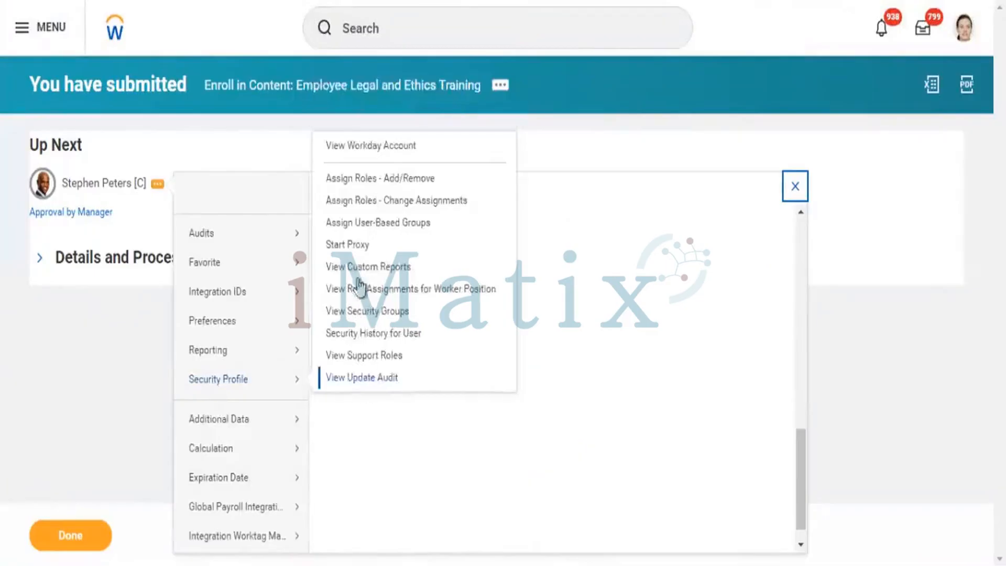
click(348, 246)
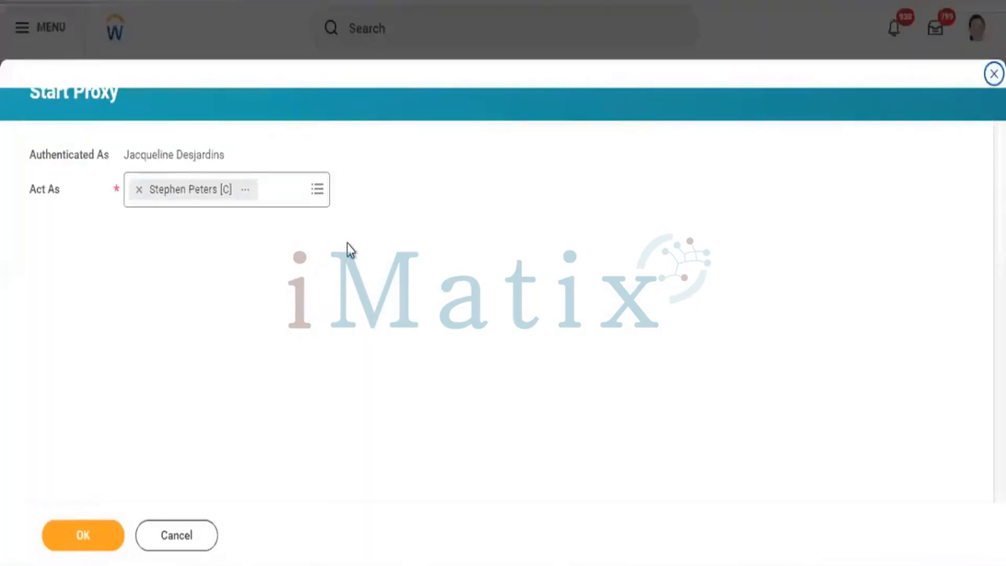
click(72, 539)
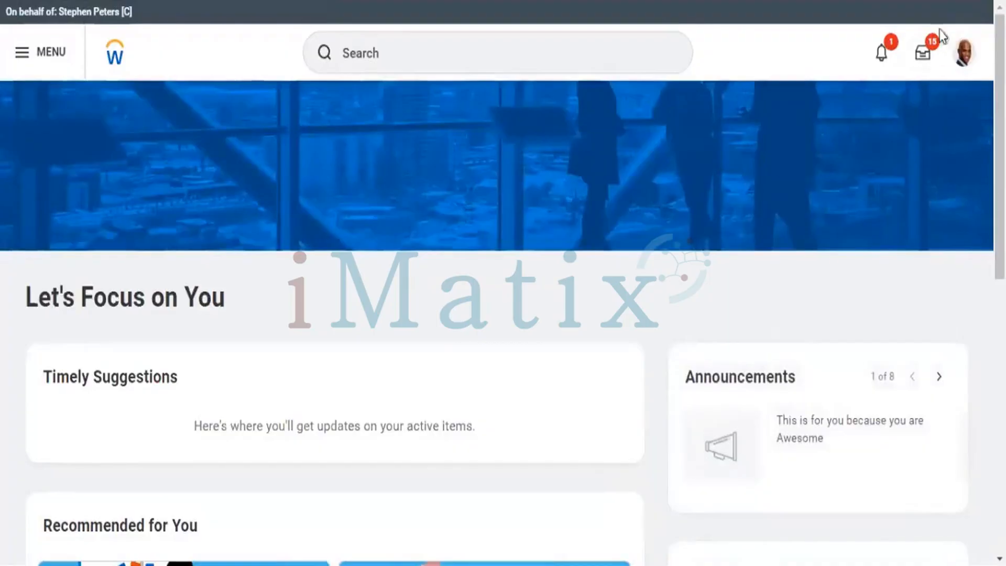
Approve the Employee Legal and Ethics Training enrollment in the manager's tasks and end the session with the Stop Proxy task
click(925, 54)
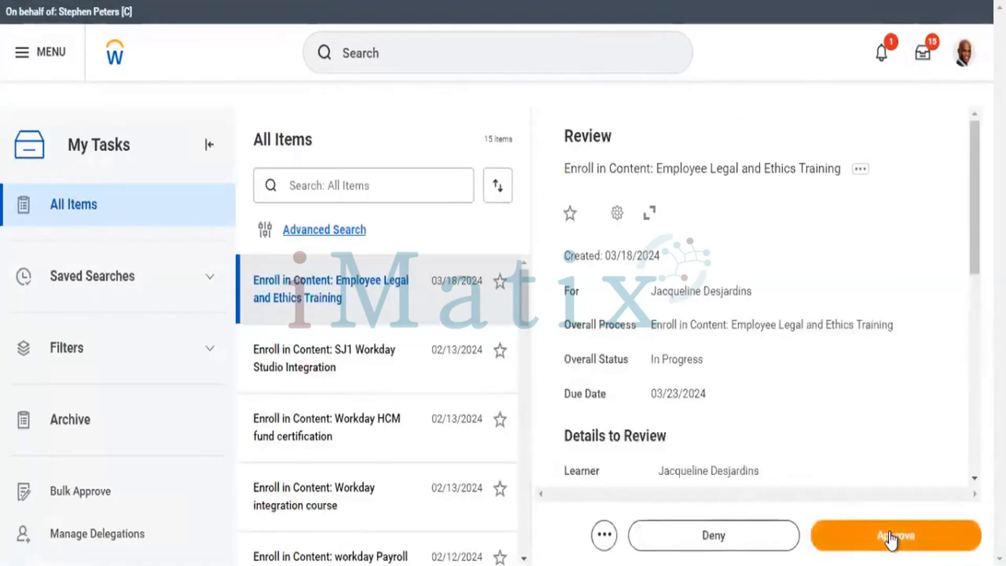
click(891, 539)
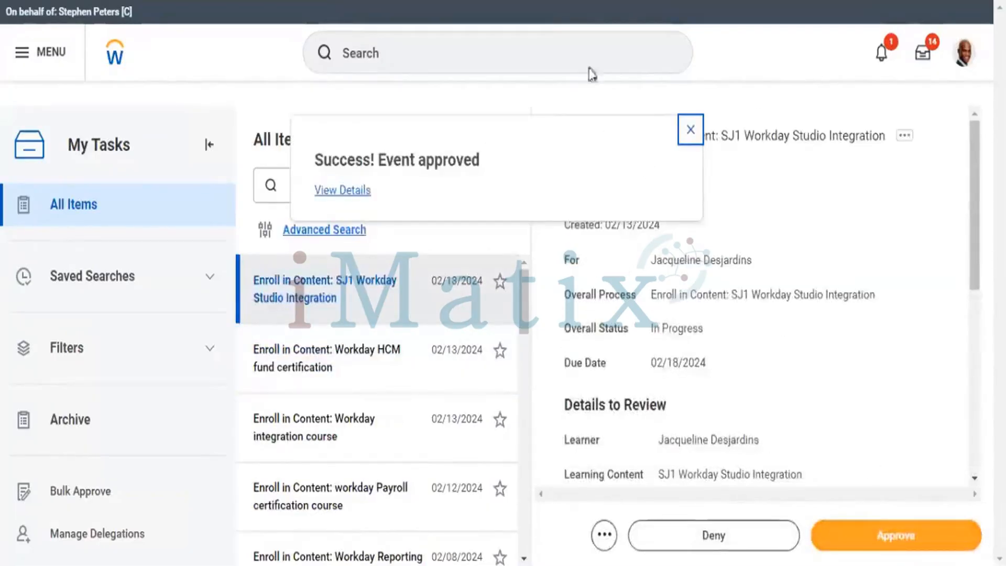
click(580, 47)
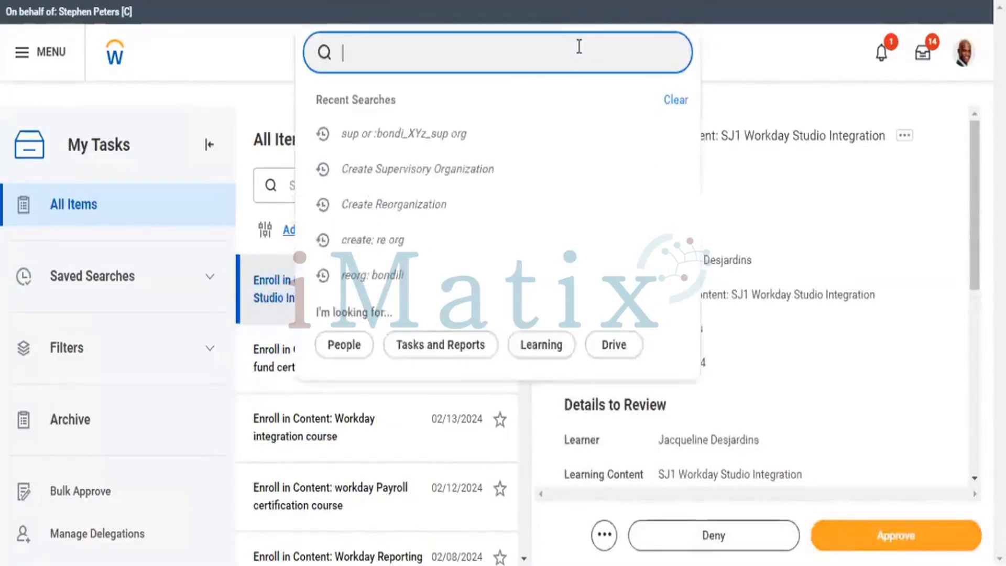
text(stop proxy)
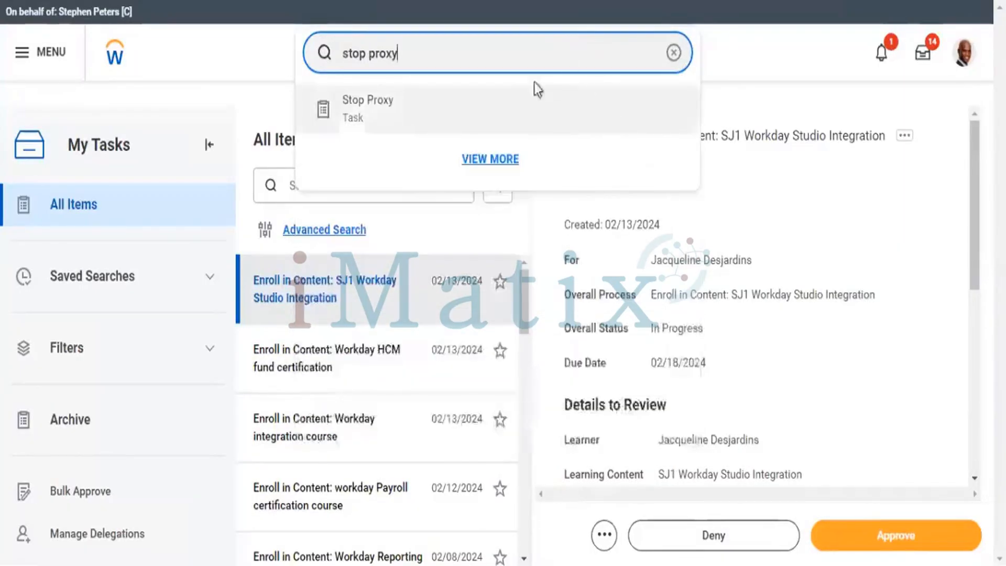
click(454, 117)
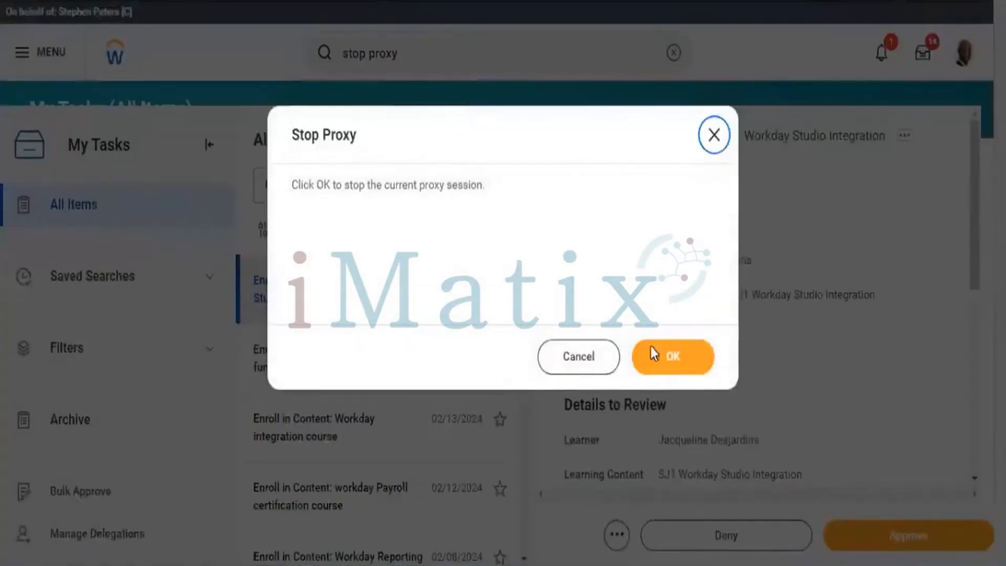
click(673, 361)
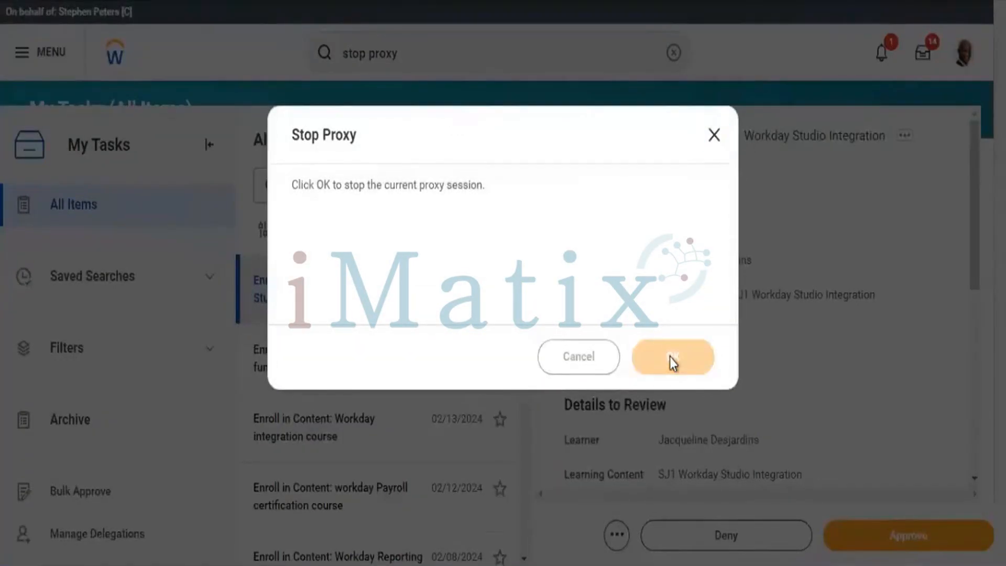
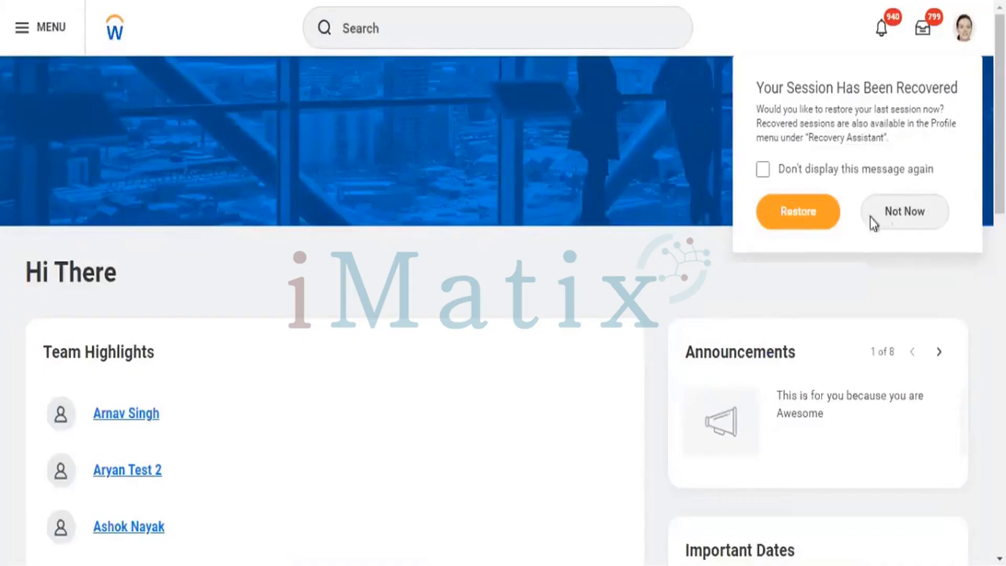
Open the Learning app from the full list of apps and browse the catalog from Discover, declining to restore the last session
click(892, 230)
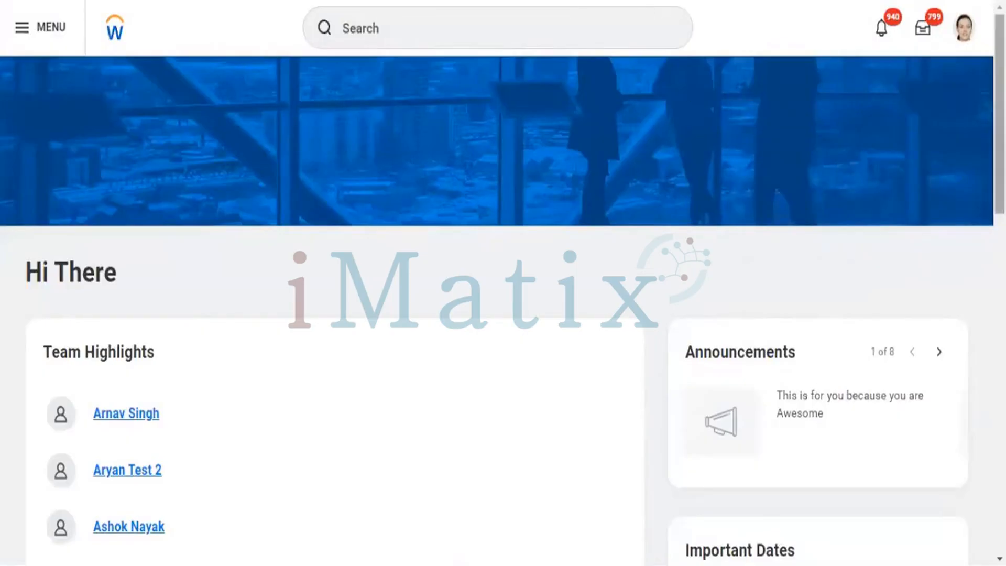
scroll(503, 283, down, 10)
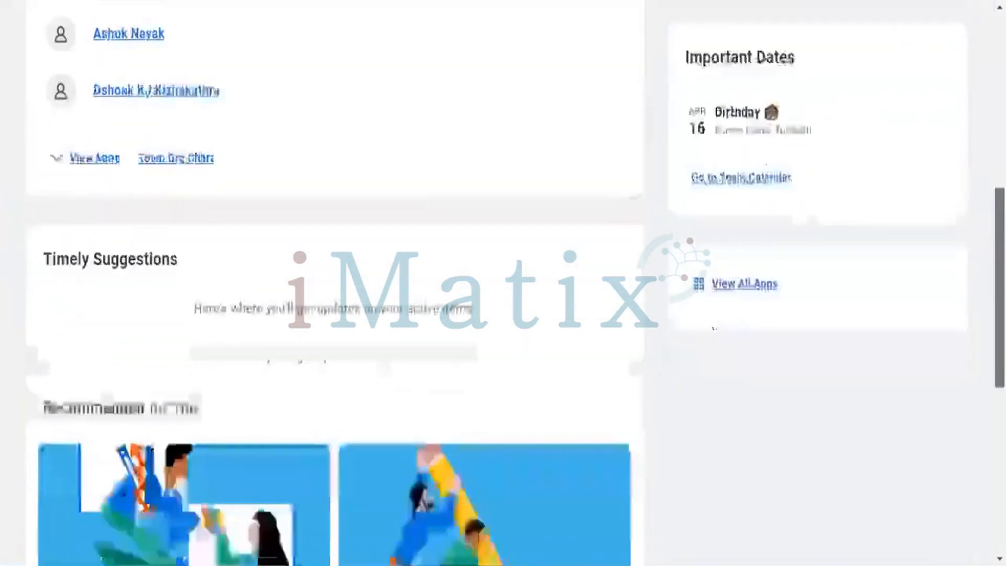
drag(999, 302, 1000, 297)
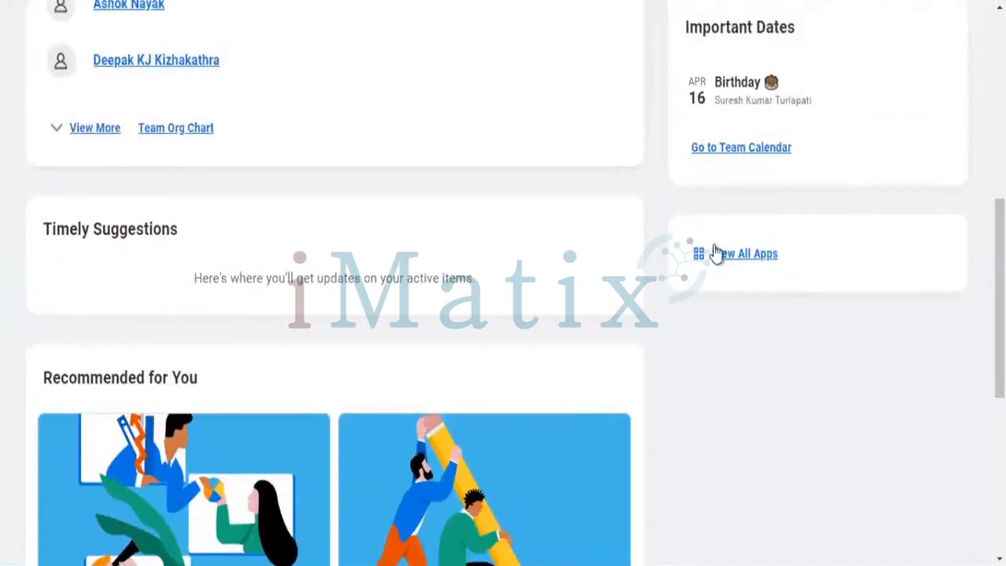
click(720, 256)
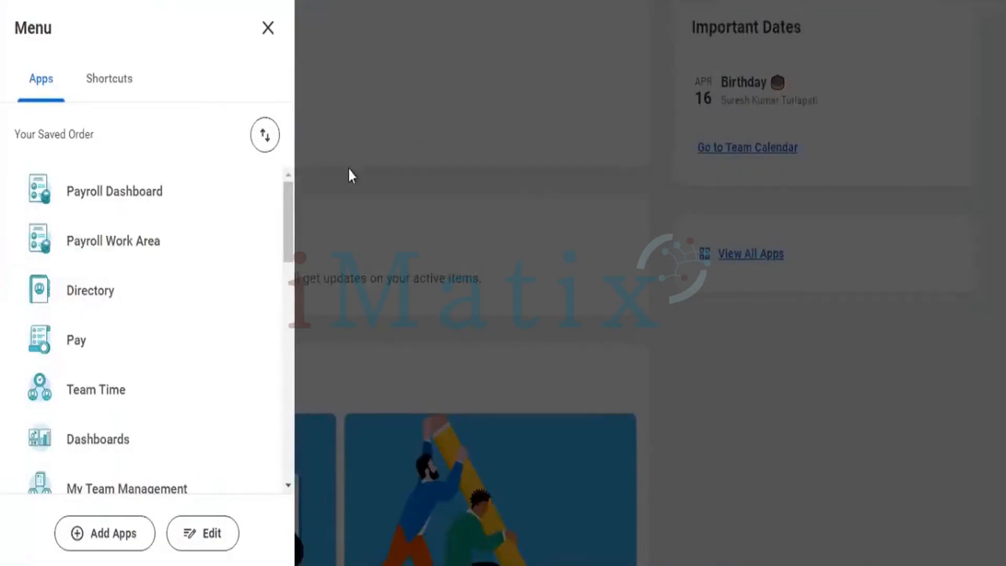
drag(285, 203, 262, 305)
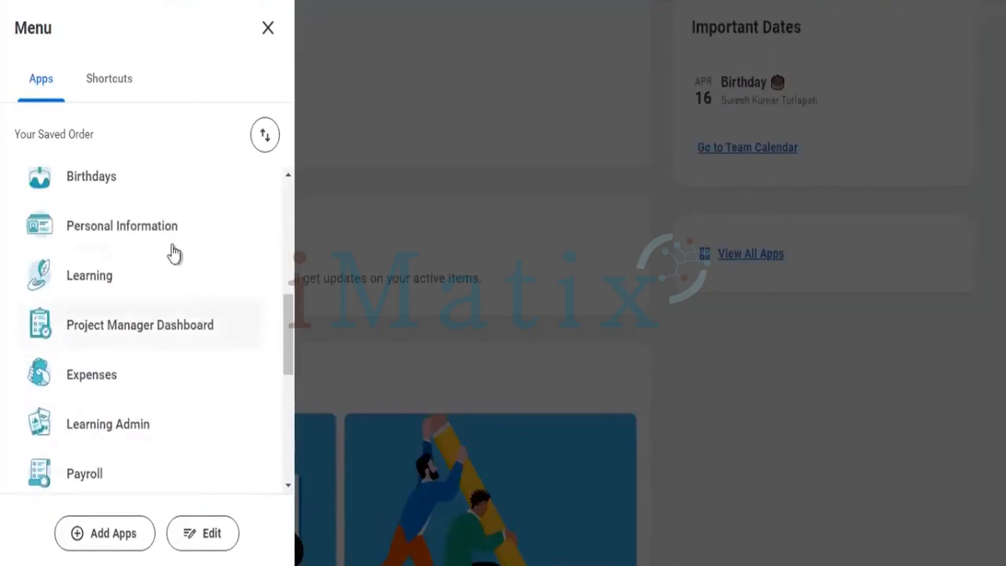
click(130, 290)
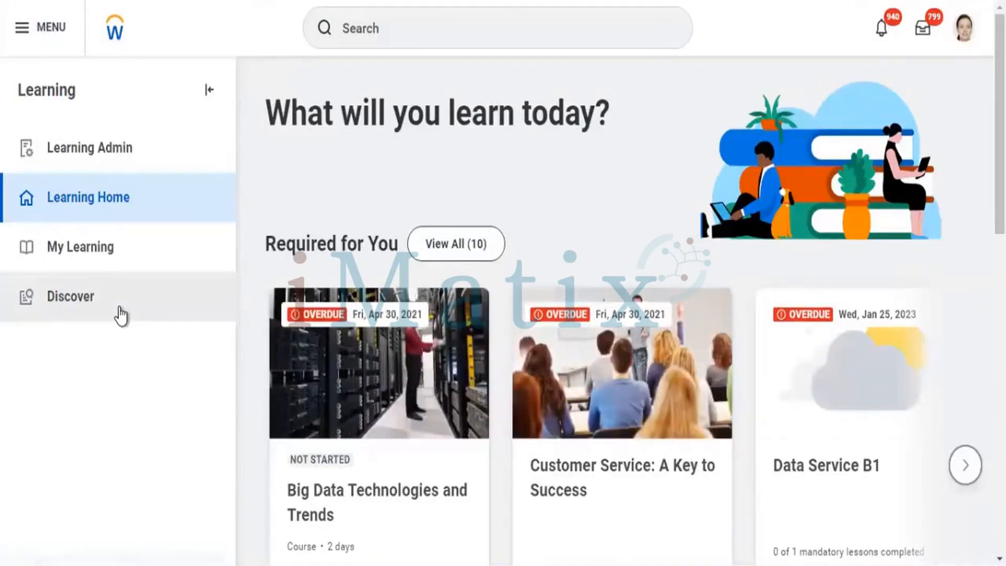
click(121, 314)
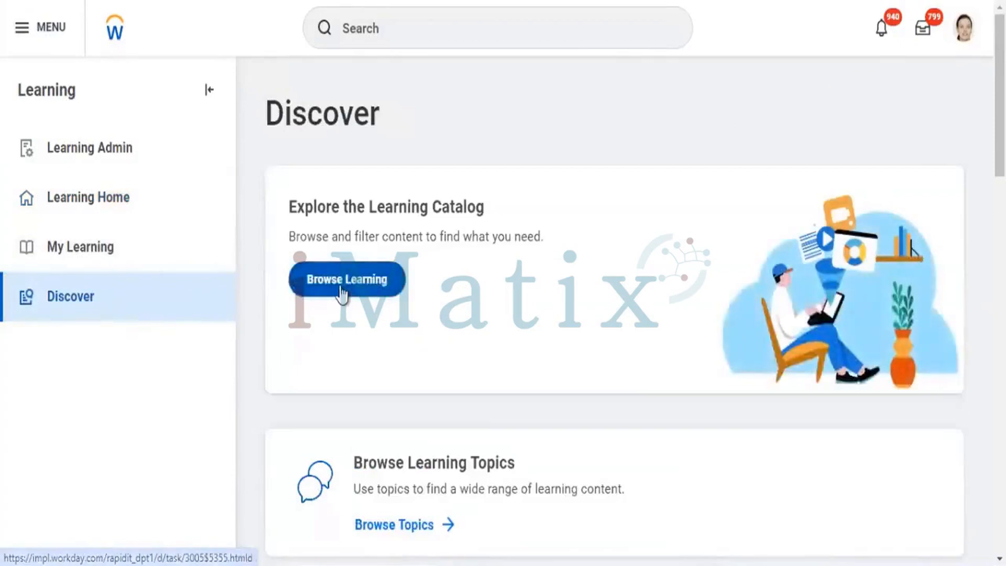
click(342, 290)
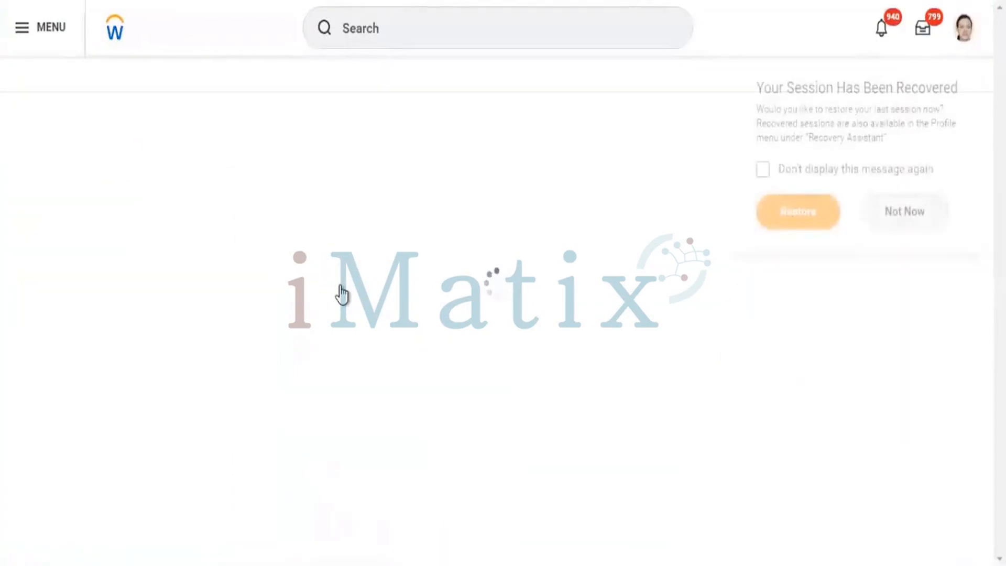
click(896, 213)
Search the learning content for "legal ana eth", open the Employee Legal and Ethics Training course and start it
click(596, 155)
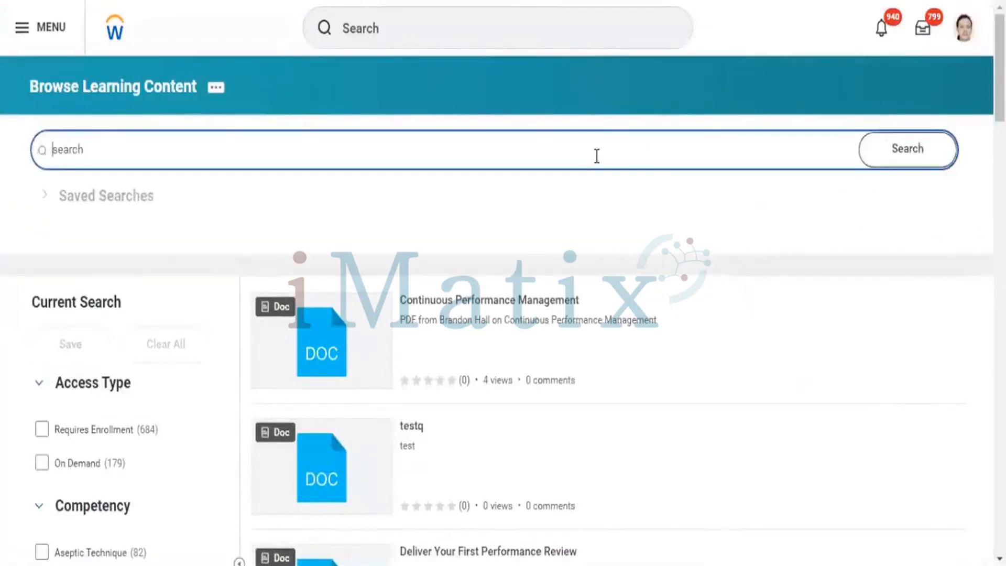
text(legal a)
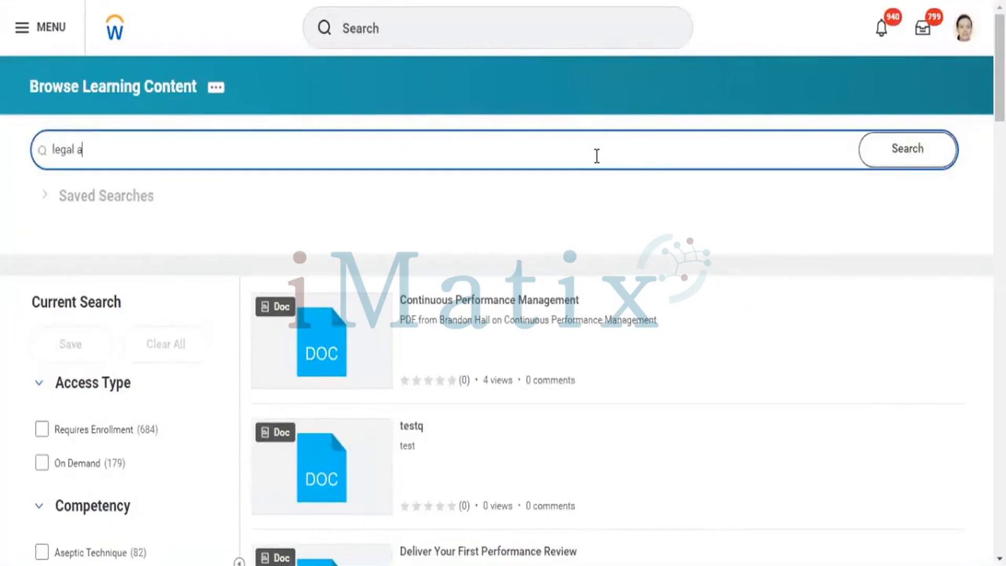
text(na eth)
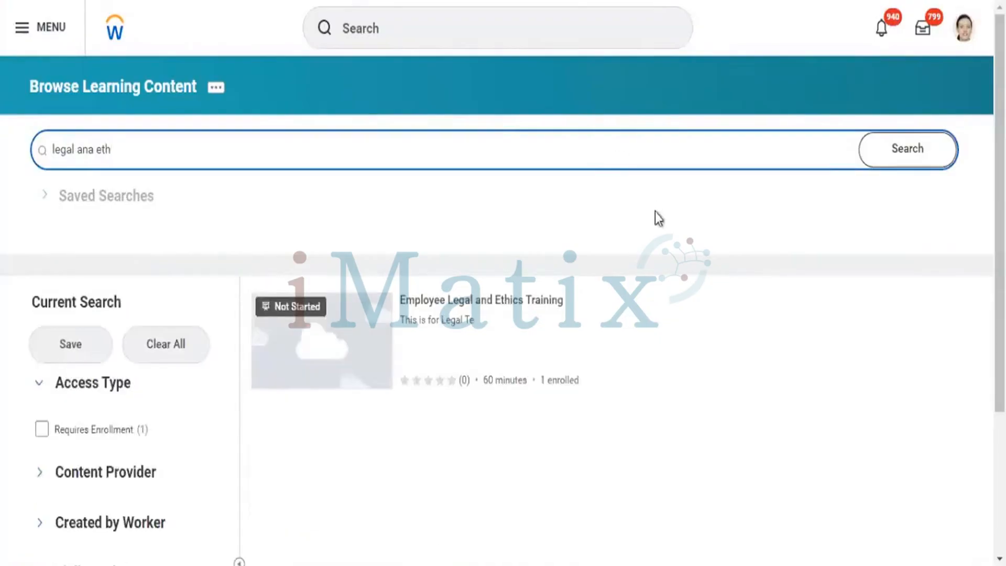
click(533, 313)
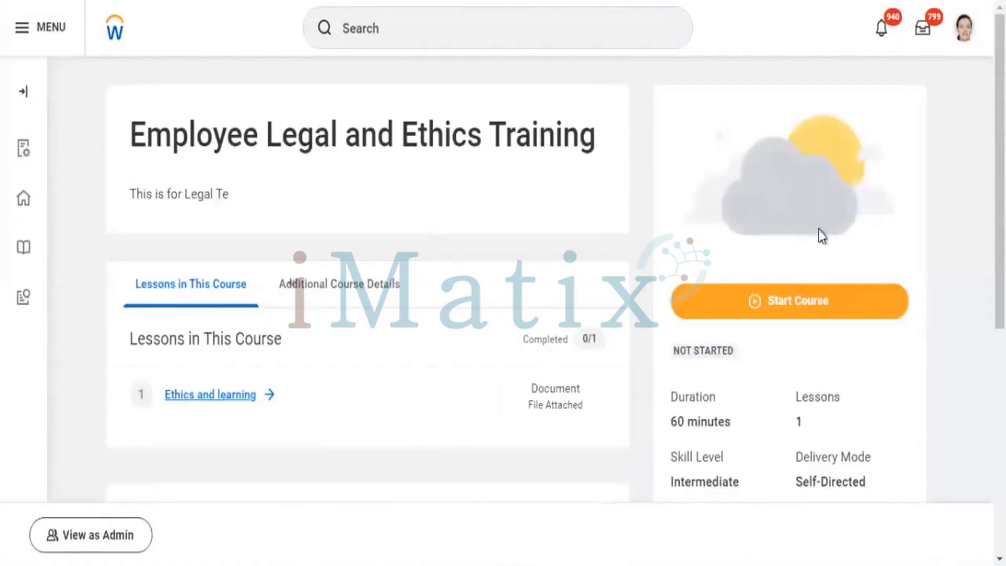
click(786, 312)
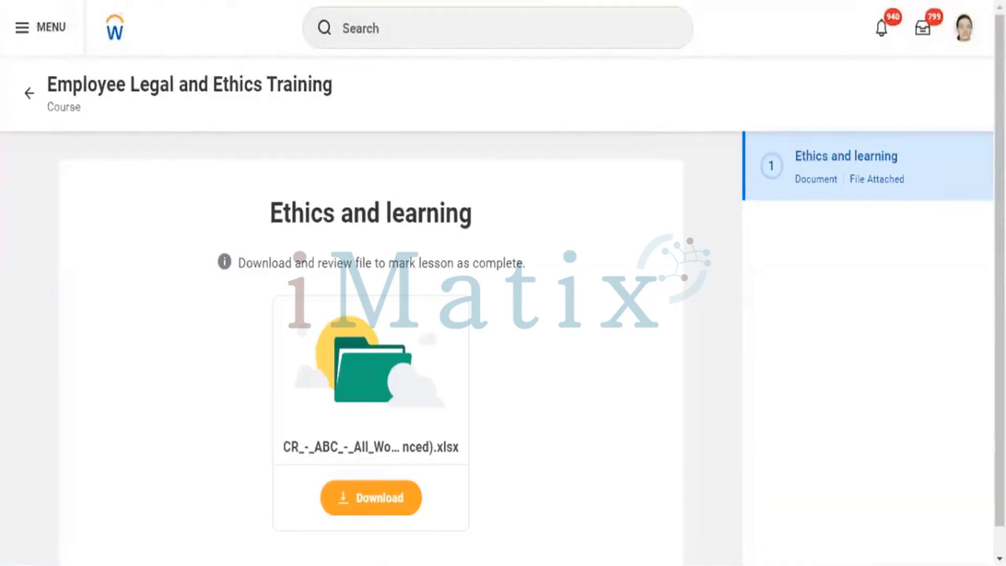
Find the Create Course task by searching for "create course" and begin a new blended course
click(402, 33)
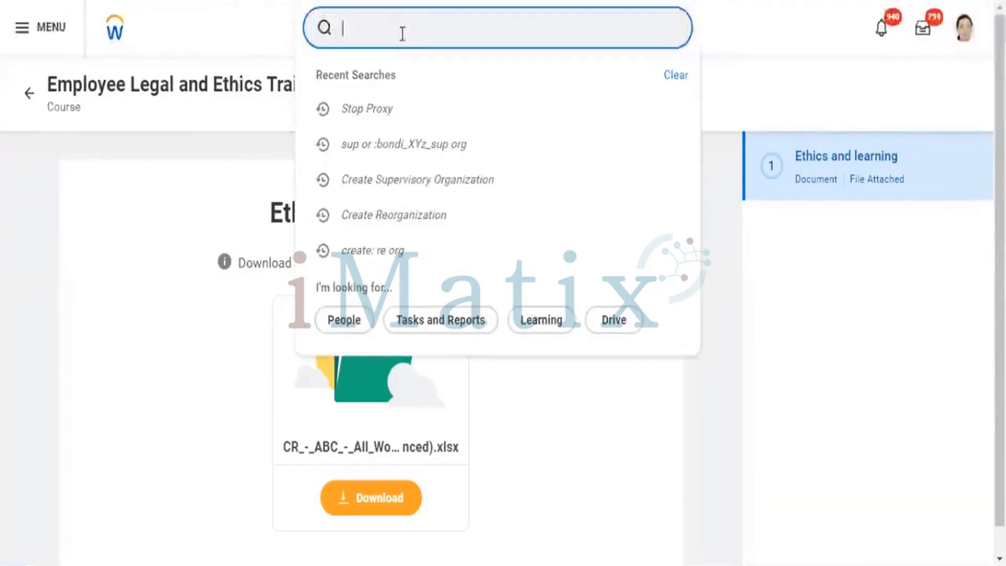
text(create )
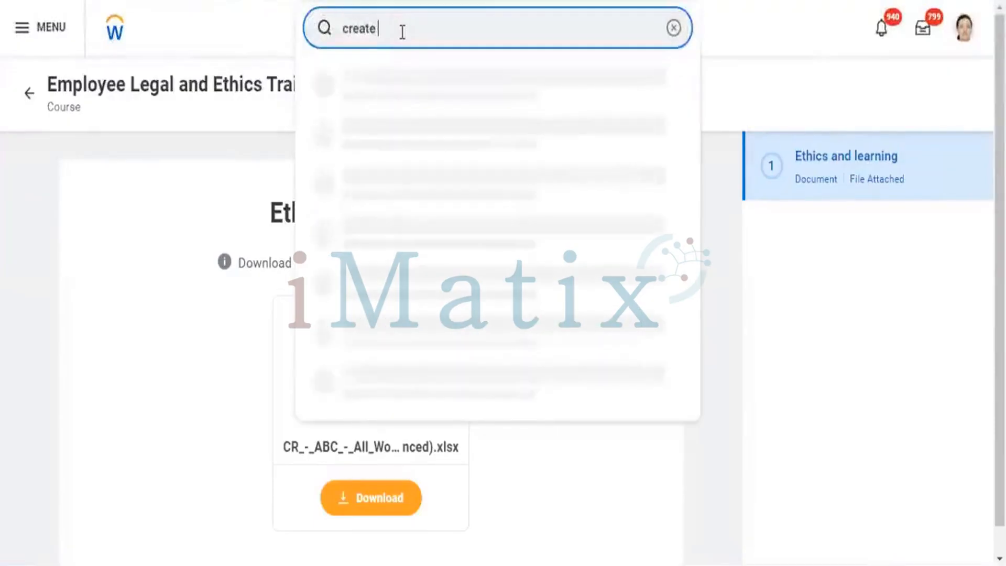
text(course)
click(401, 88)
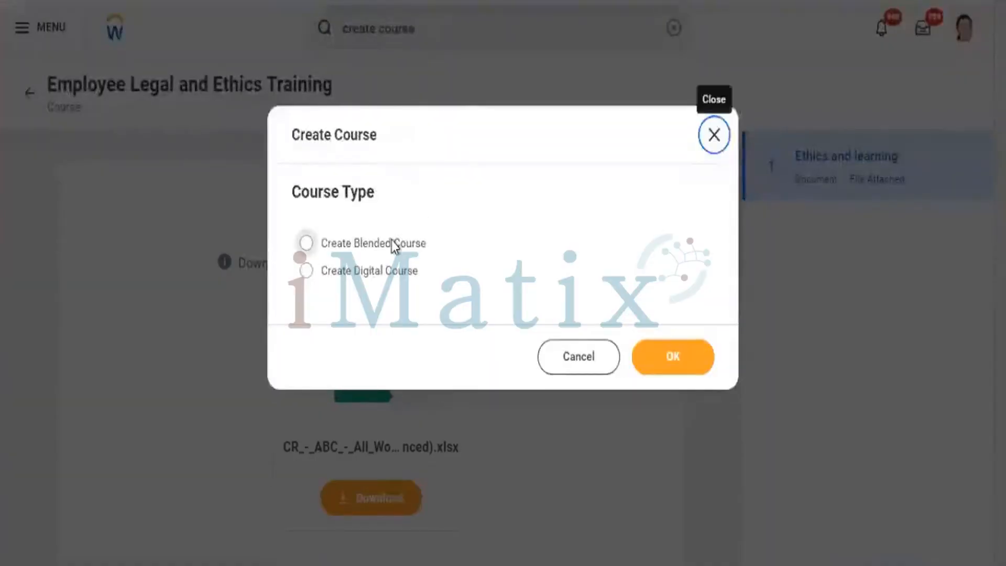
click(392, 242)
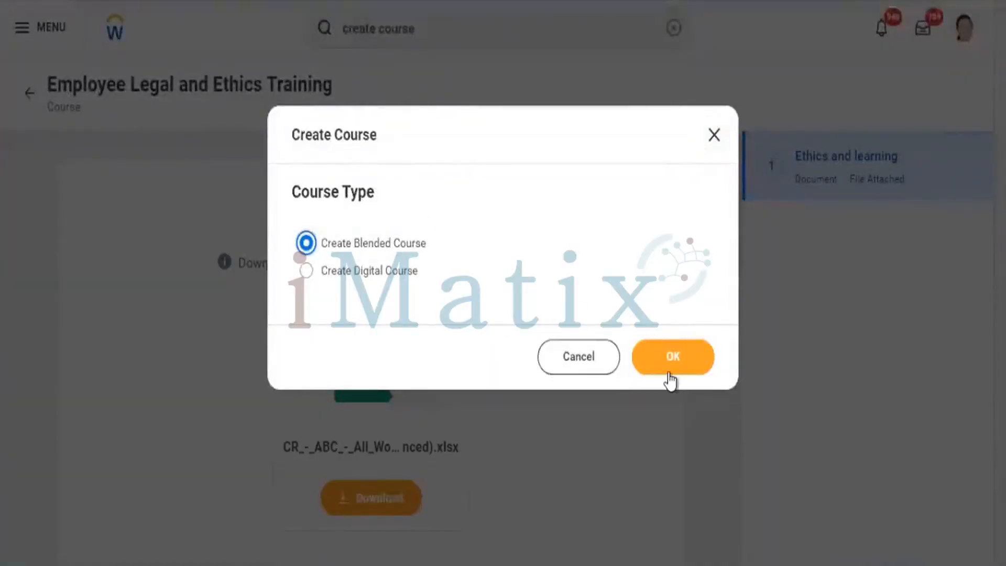
click(668, 377)
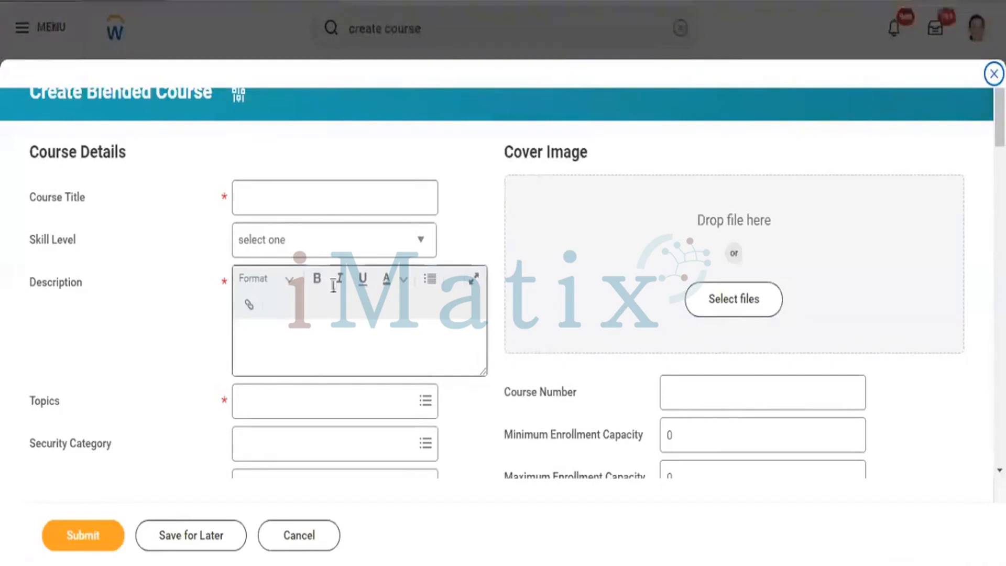
Enter "Employee Transport" as the title of the new blended course
click(278, 188)
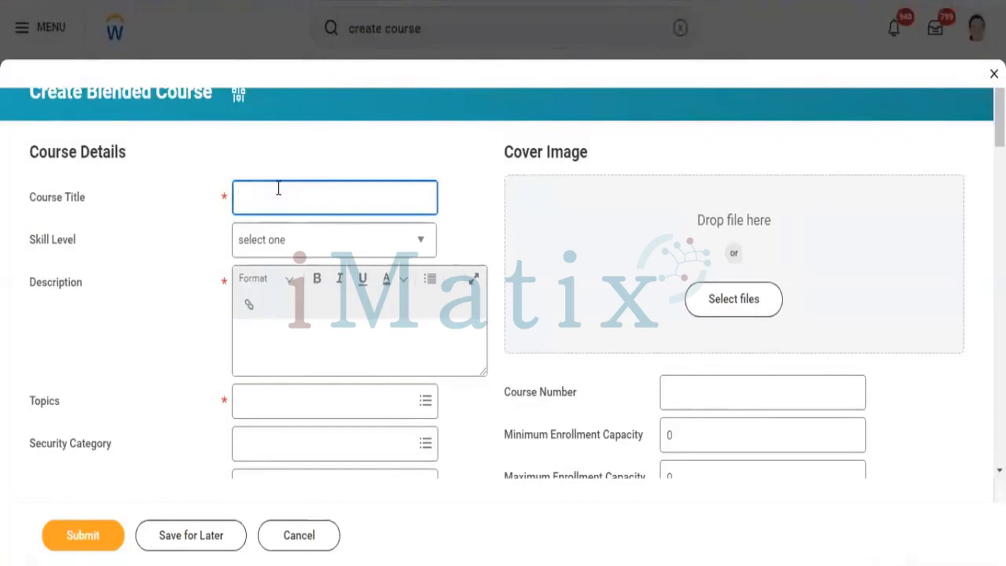
text(Trans)
key(BackSpace)
key(BackSpace)
key(BackSpace)
key(BackSpace)
key(BackSpace)
text(Employee Transport)
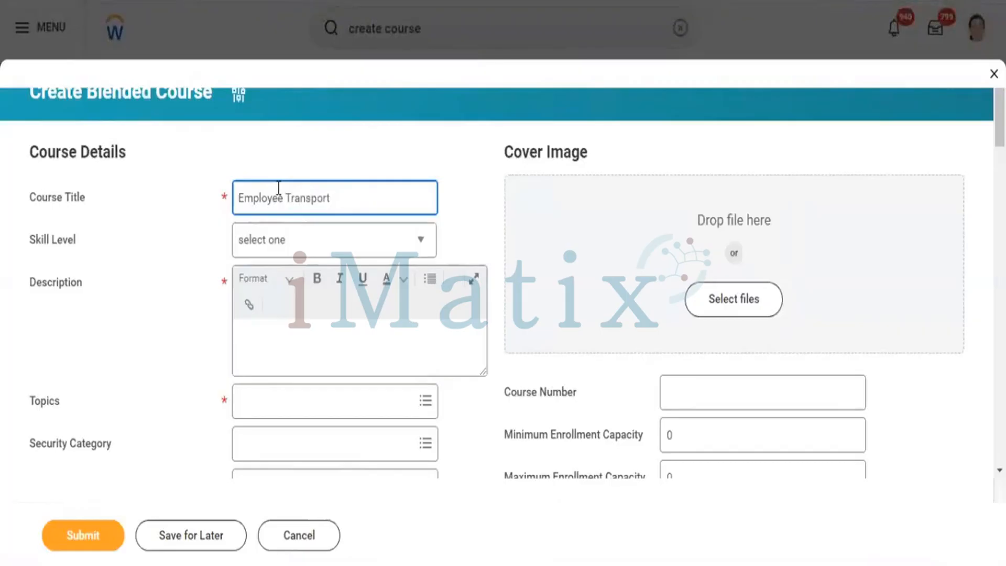
Extend the course title to "Employee Transport and Policies" and set the skill level to Intermediate
text( and Poi)
text(ocies)
click(370, 193)
key(BackSpace)
text(i)
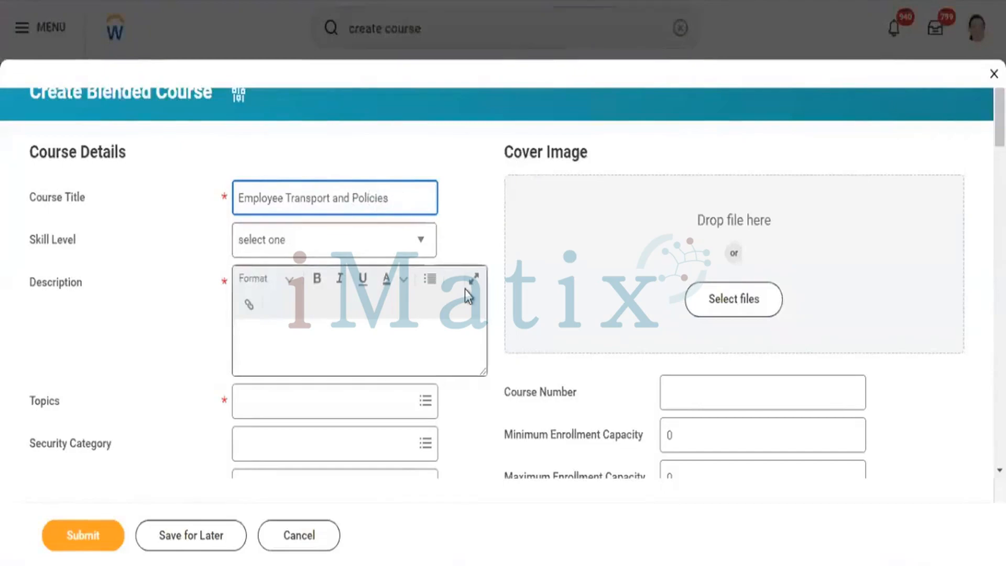
click(344, 250)
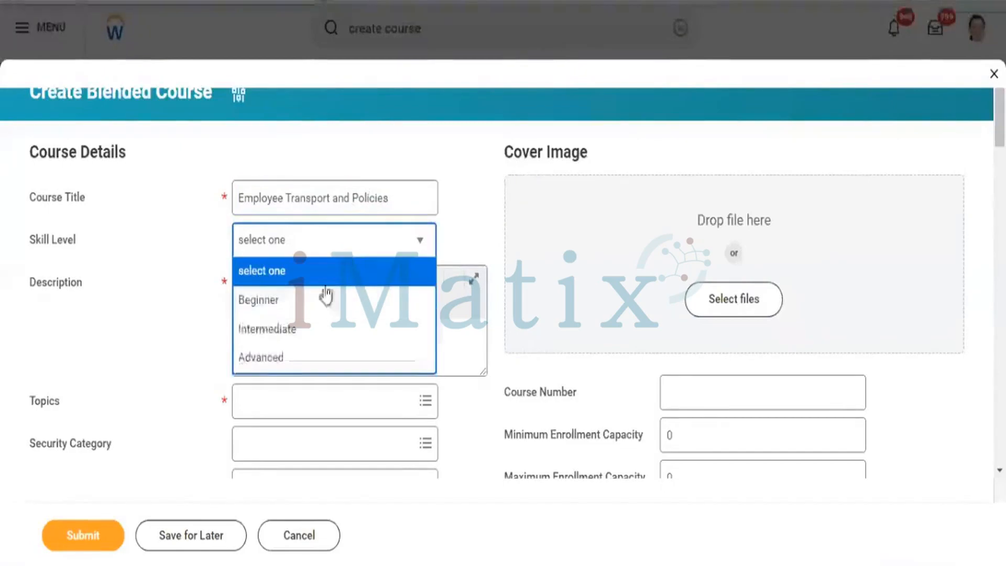
click(303, 330)
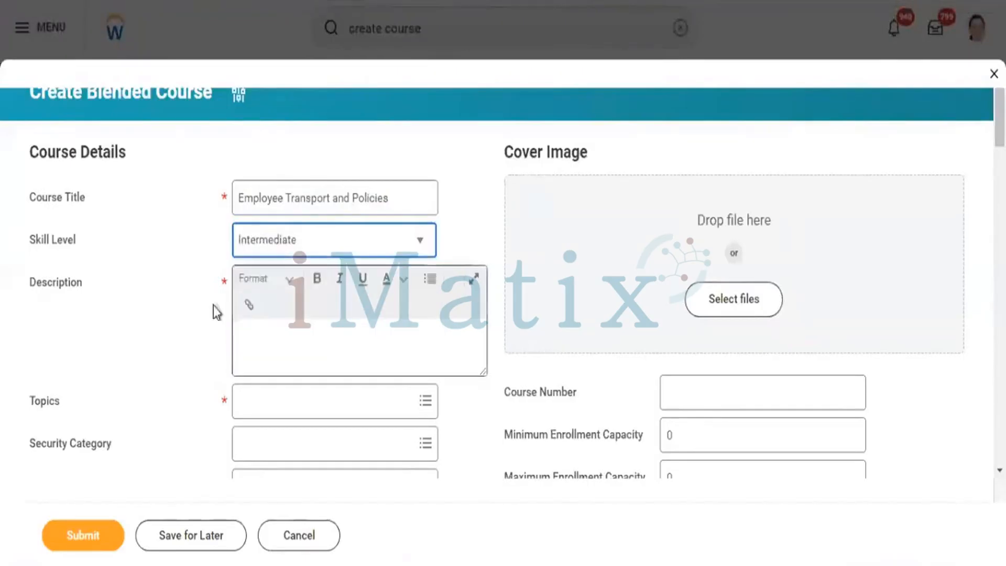
Enter "This is related employee Fleet Services" as the course description
click(314, 323)
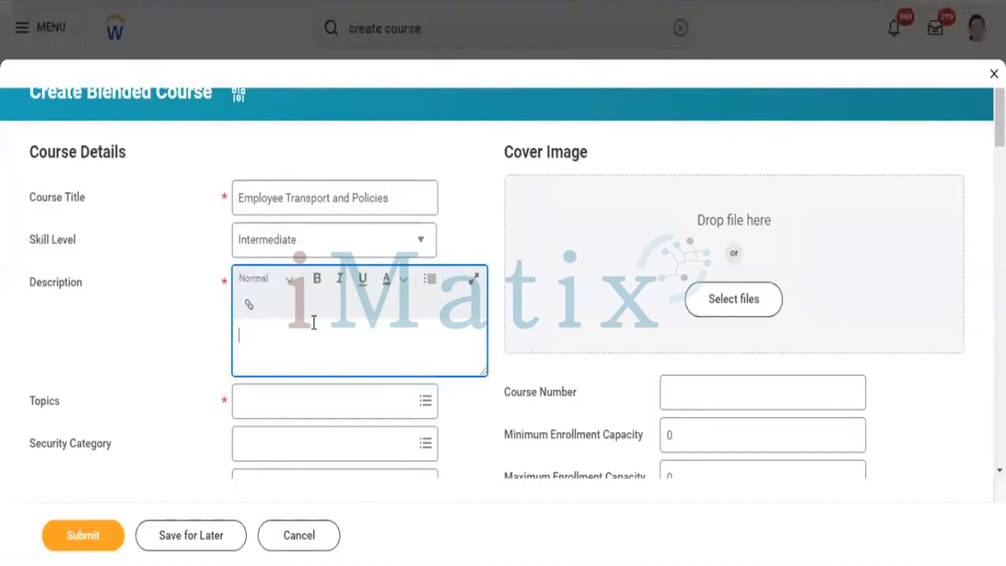
text(This is related)
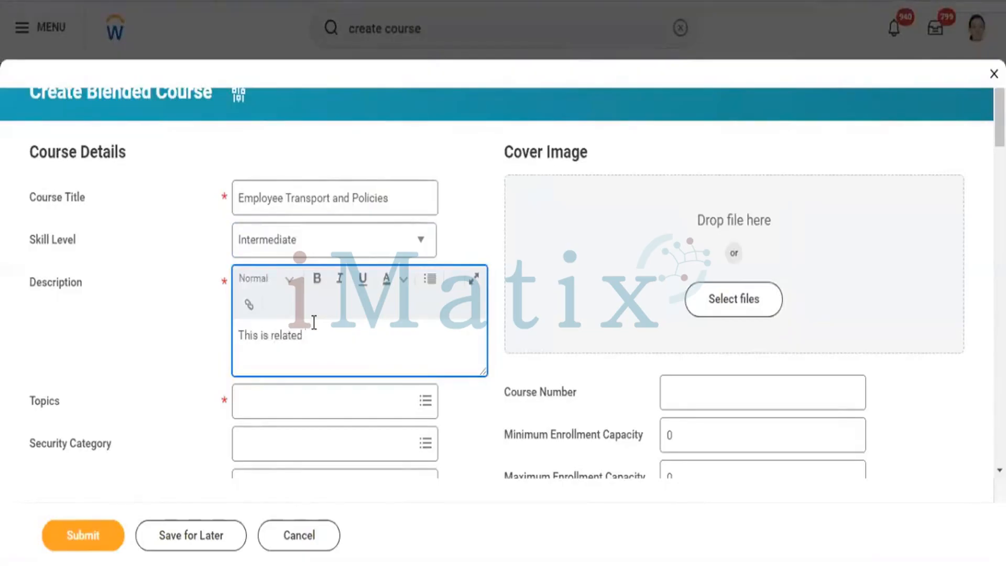
text( employee F)
click(314, 322)
text(lect)
key(BackSpace)
key(BackSpace)
key(BackSpace)
key(BackSpace)
click(383, 338)
text(leet Services)
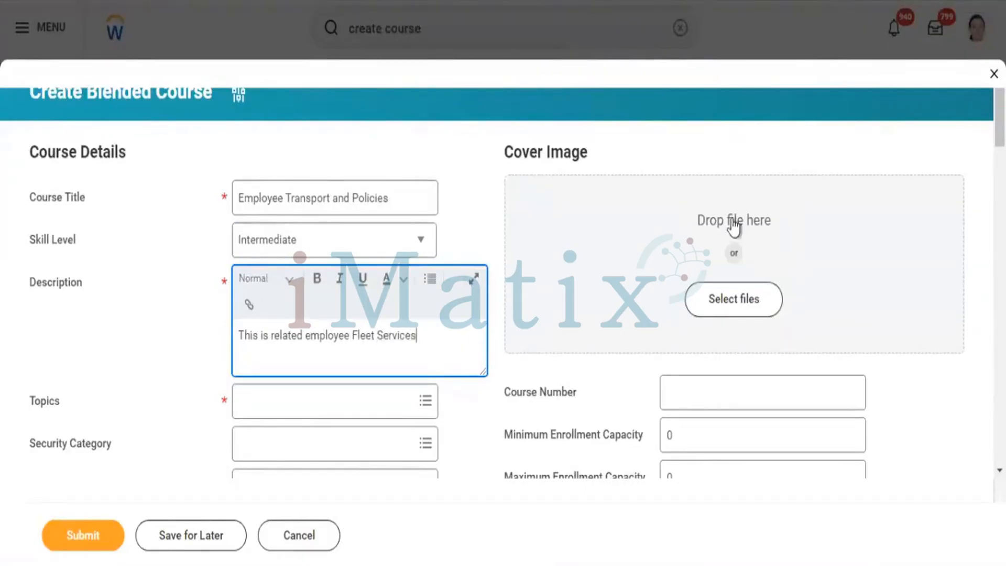
Search the topics for "Legal" and assign the Legal and Ethics topic to the course
scroll(422, 190, down, 5)
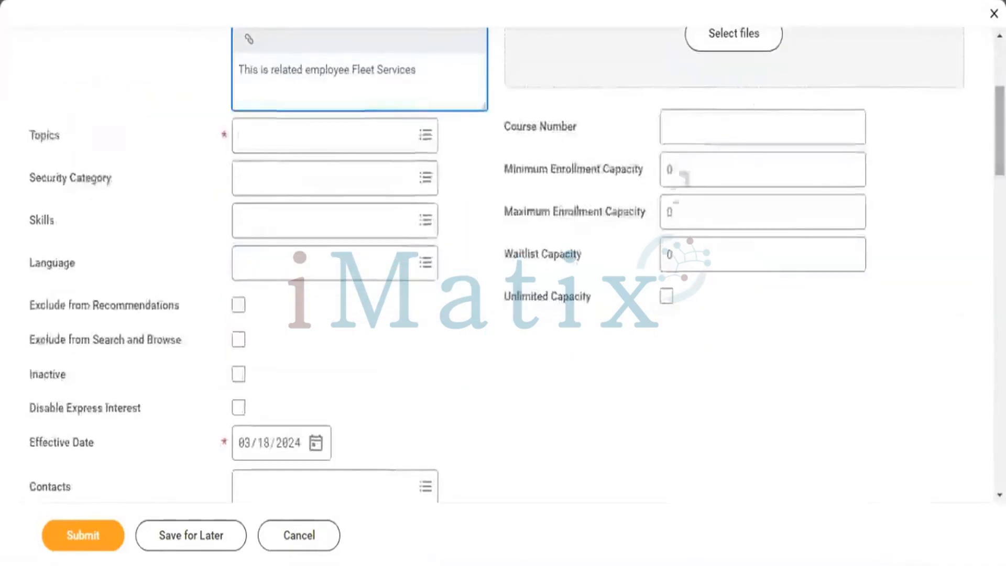
click(277, 135)
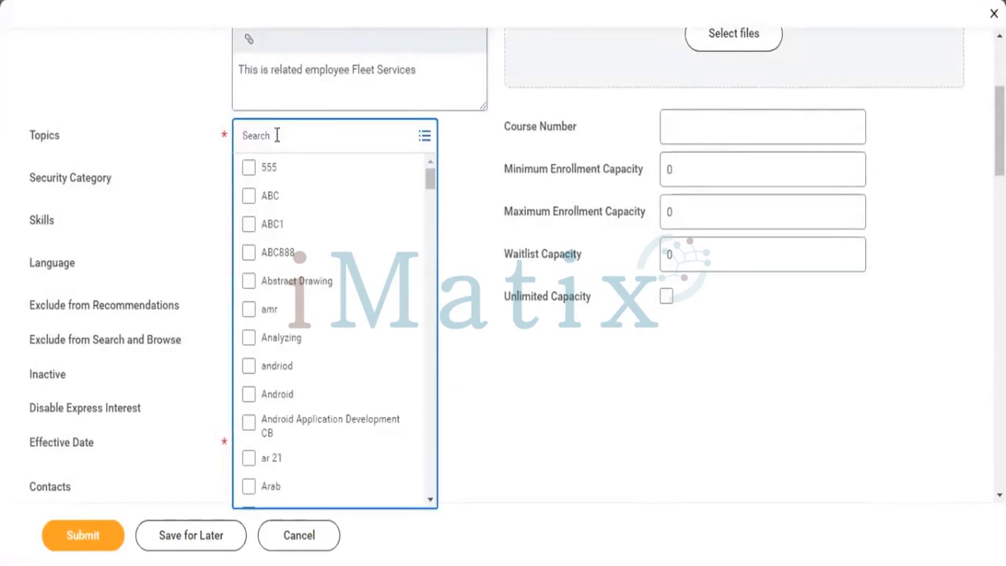
text(Legal)
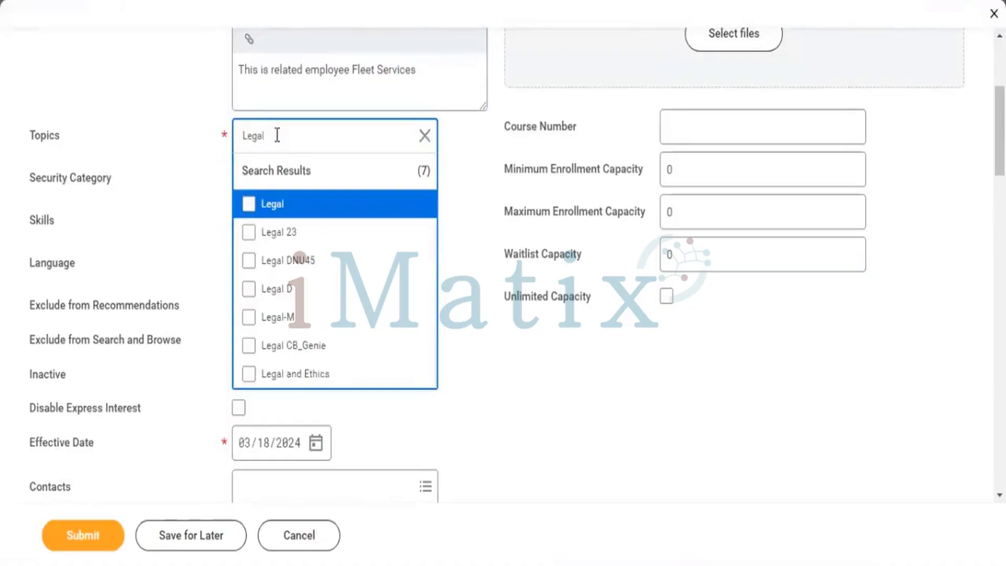
click(313, 375)
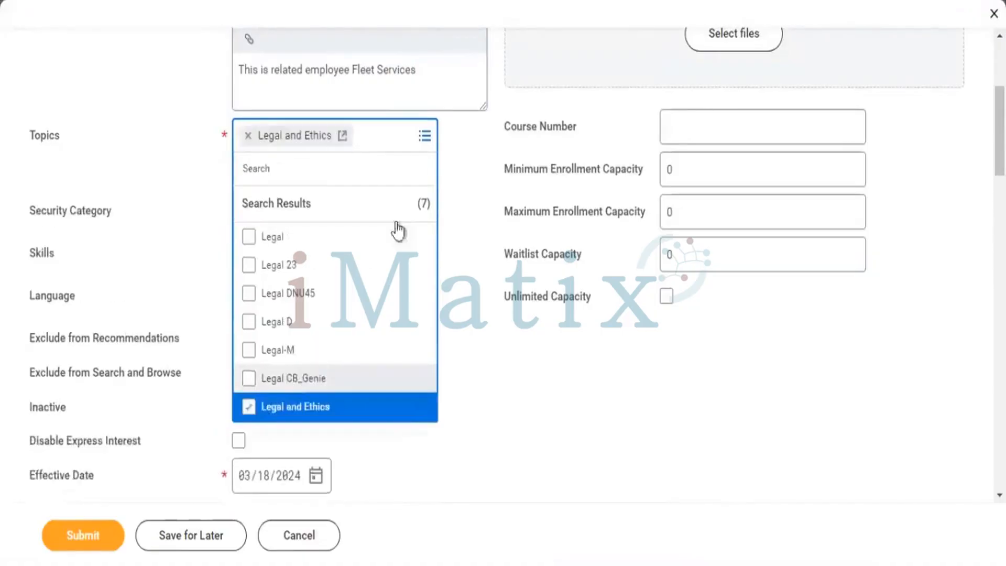
click(574, 355)
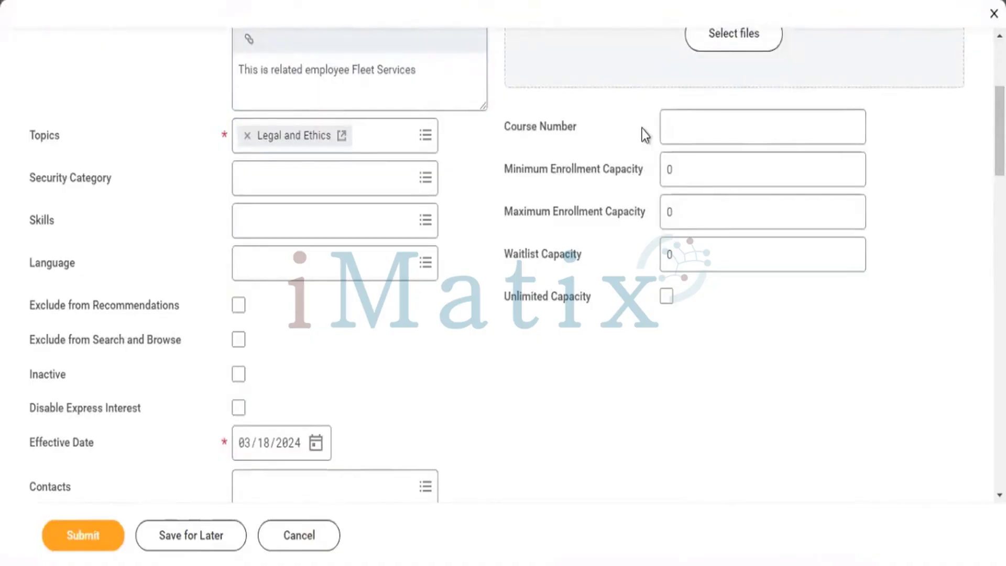
Try a minimum enrollment of 5, a maximum of 10 and a waitlist of 2 reset to 0, and toggle Unlimited Capacity on and off
click(675, 171)
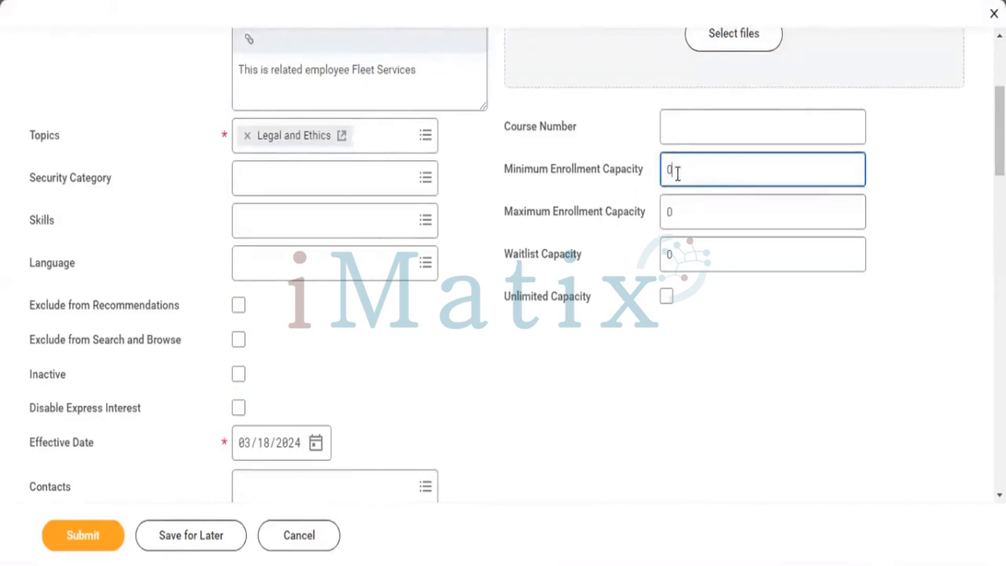
click(678, 212)
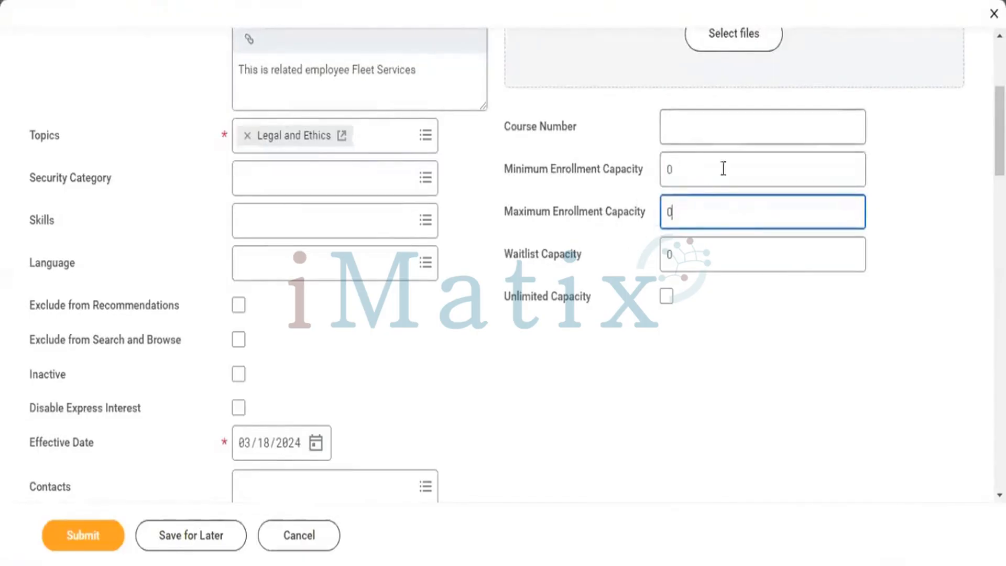
double_click(682, 166)
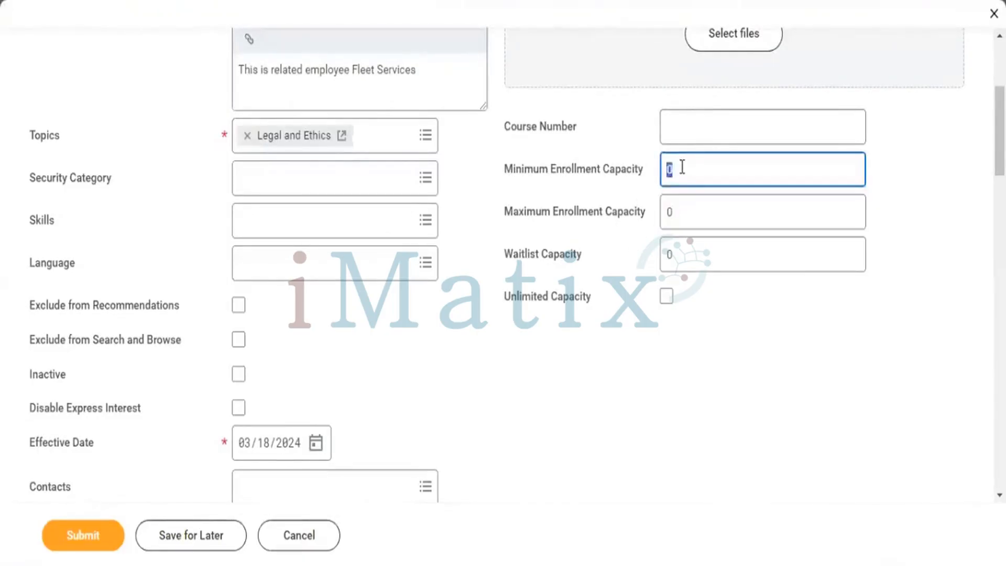
text(5)
double_click(681, 211)
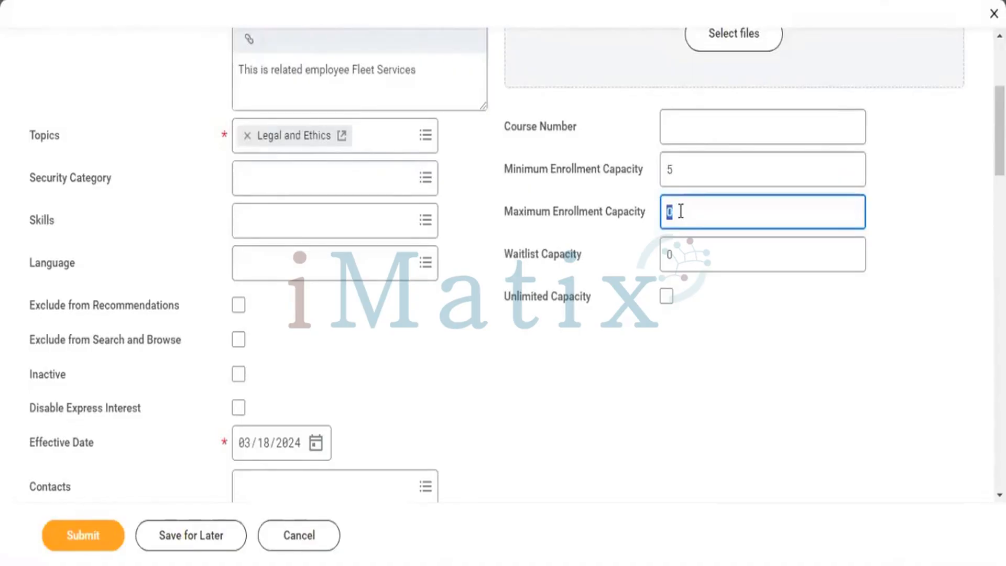
text(10)
double_click(681, 255)
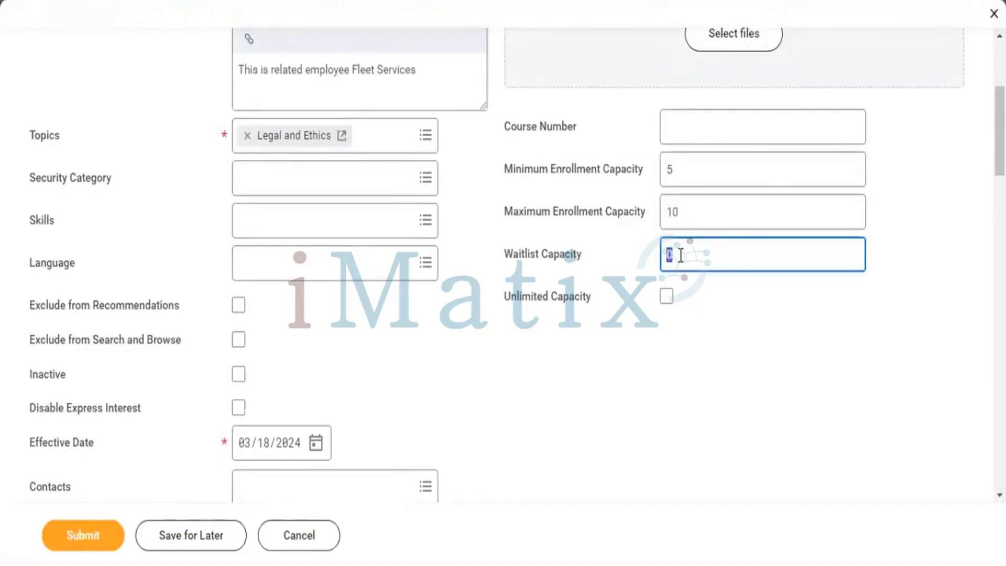
text(2)
double_click(682, 264)
text(0)
click(667, 296)
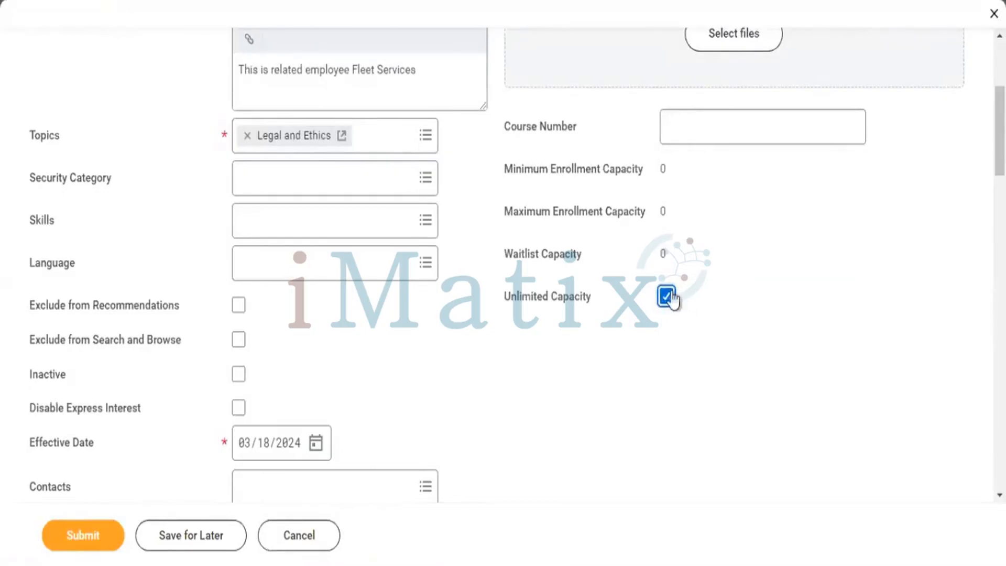
click(666, 297)
Set the minimum enrollment capacity to 5 and the maximum enrollment capacity to 10
click(682, 174)
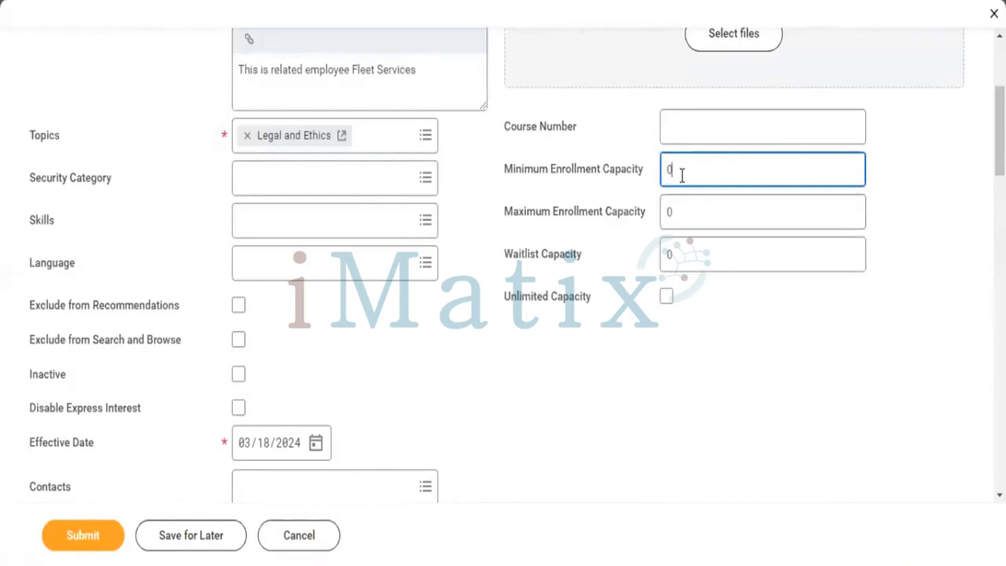
double_click(682, 175)
text(5)
double_click(683, 212)
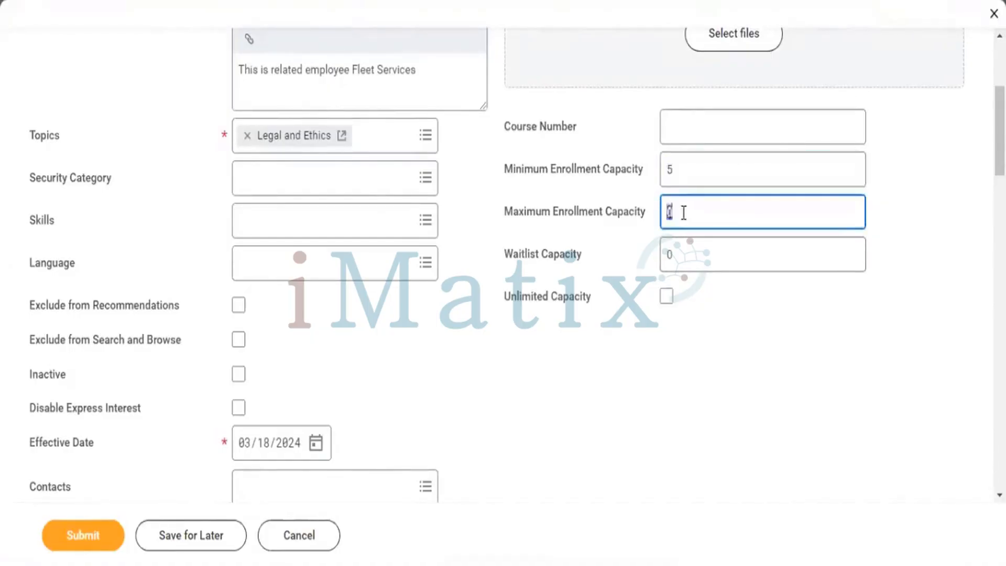
text(1)
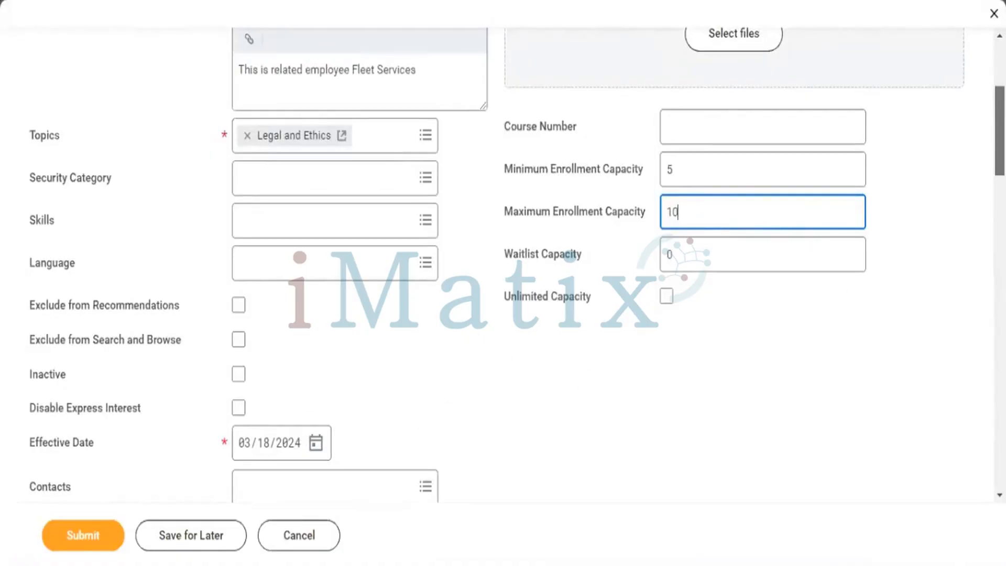
Review the remaining course details, the versioning and retrain settings, and the unit options for Time Value, leaving them unset
scroll(503, 262, down, 2)
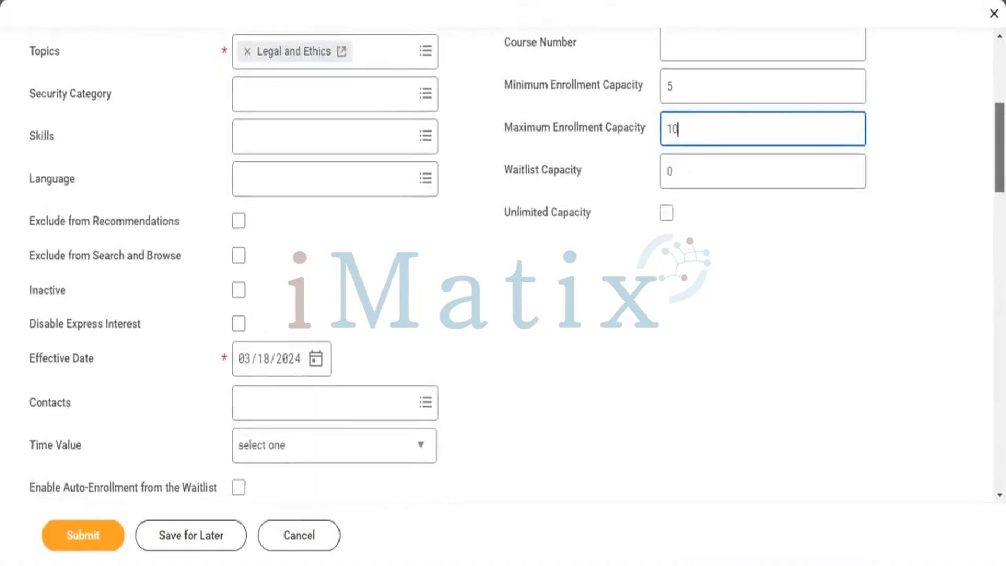
scroll(504, 262, down, 1)
scroll(503, 262, down, 3)
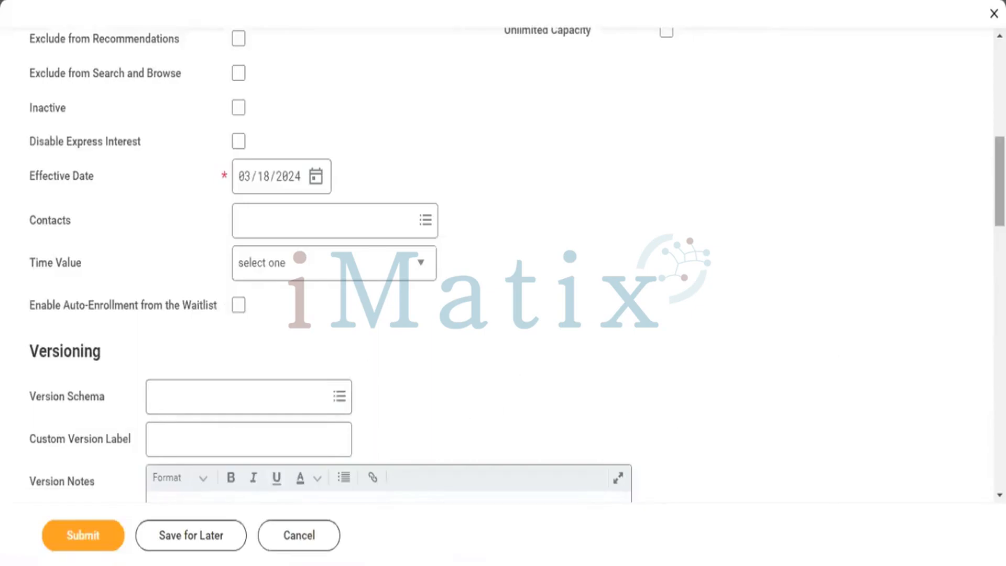
drag(1000, 182, 1000, 240)
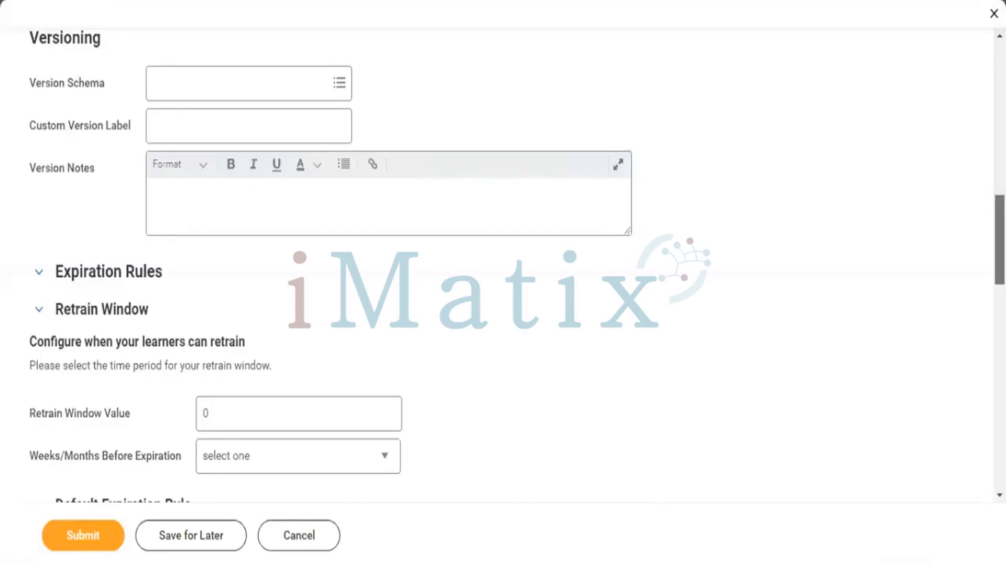
drag(1000, 240, 1000, 108)
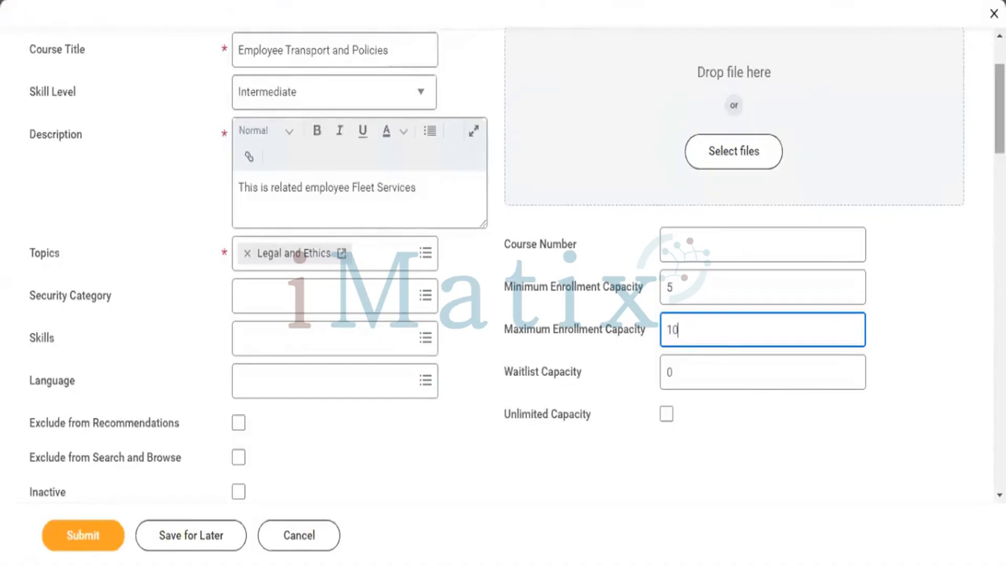
scroll(446, 268, down, 4)
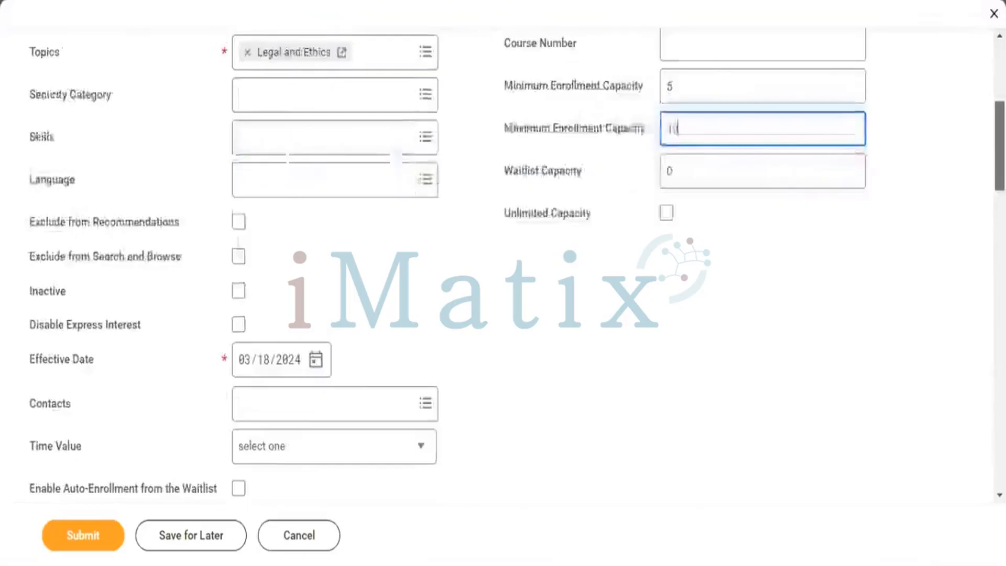
scroll(445, 267, down, 2)
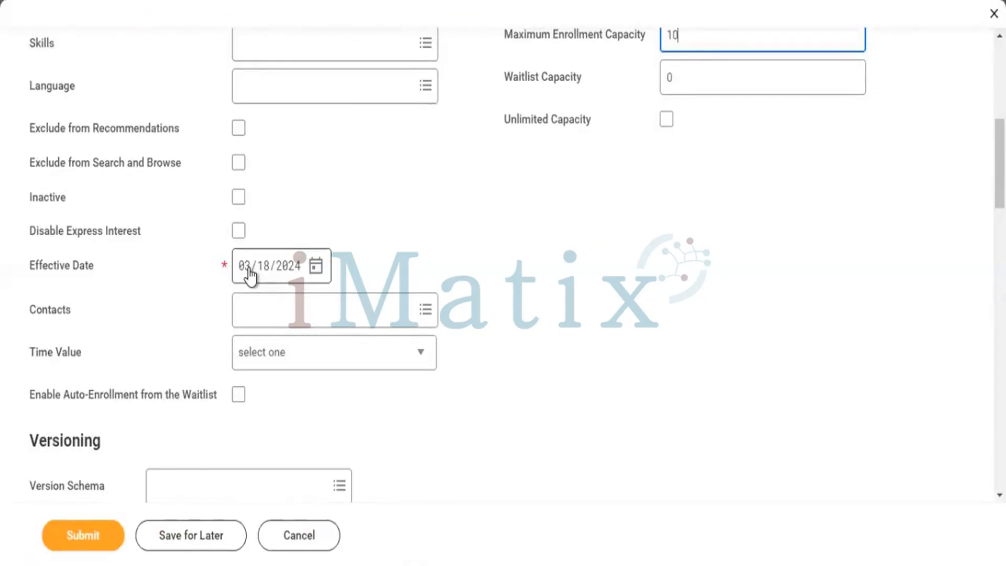
click(296, 360)
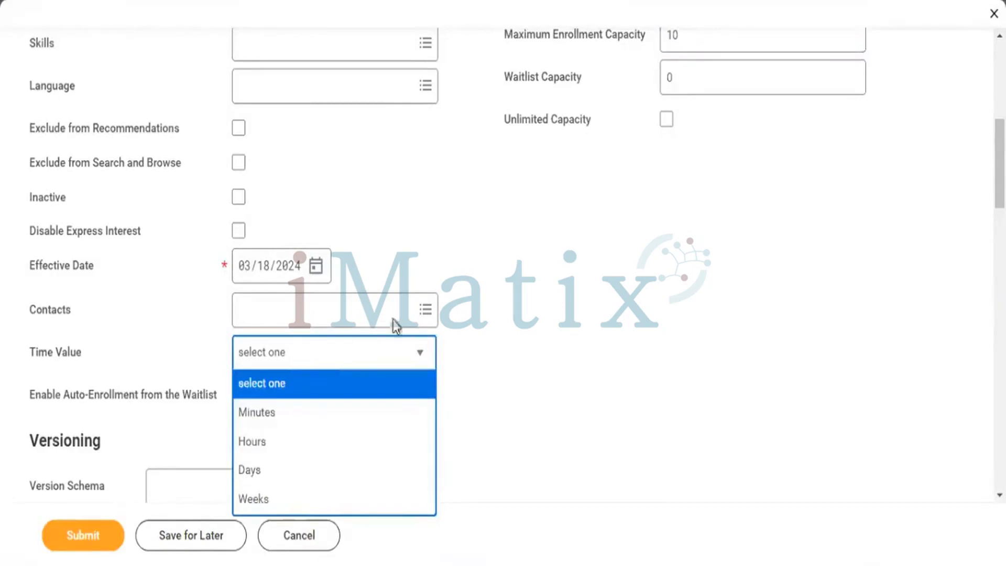
click(531, 313)
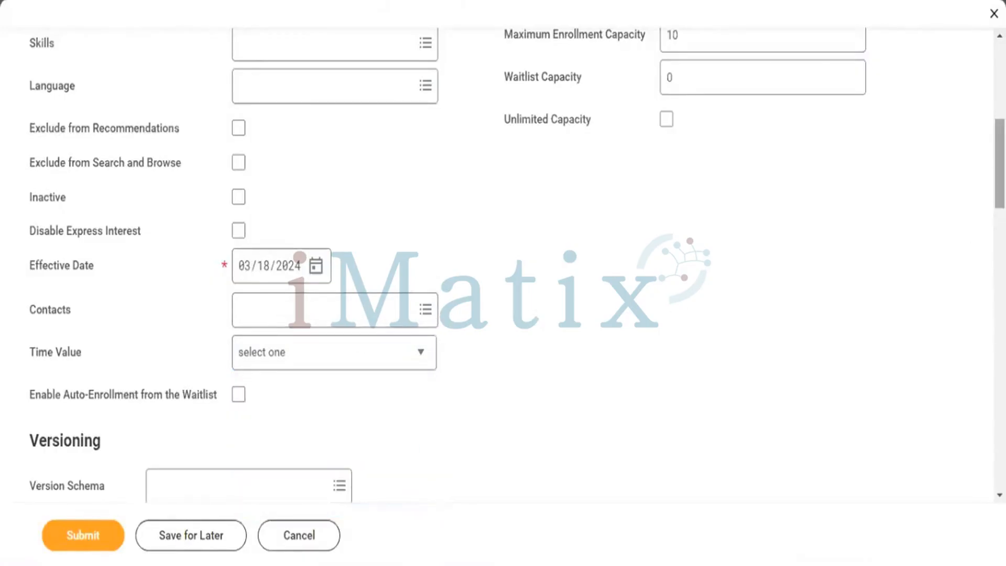
scroll(733, 114, down, 3)
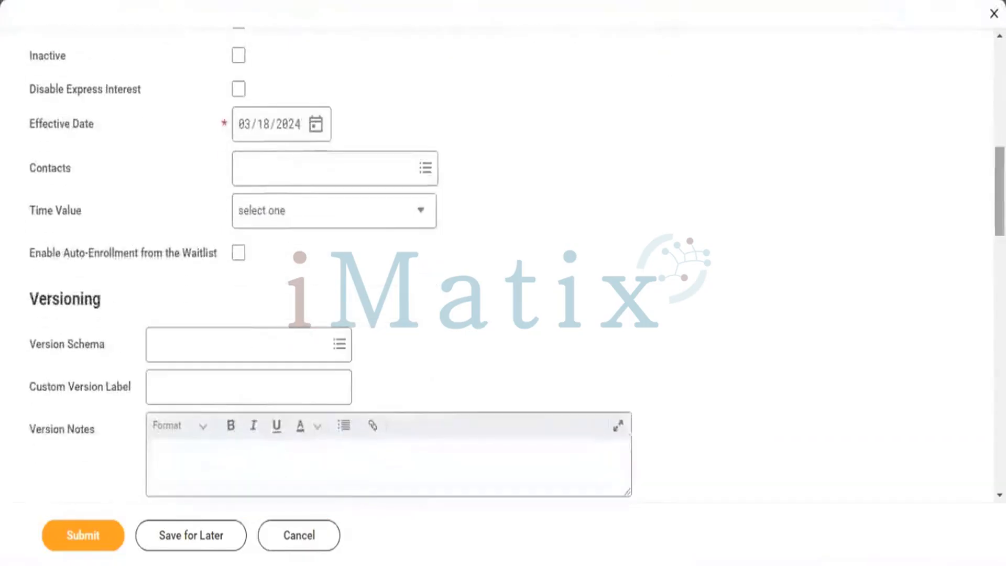
click(300, 207)
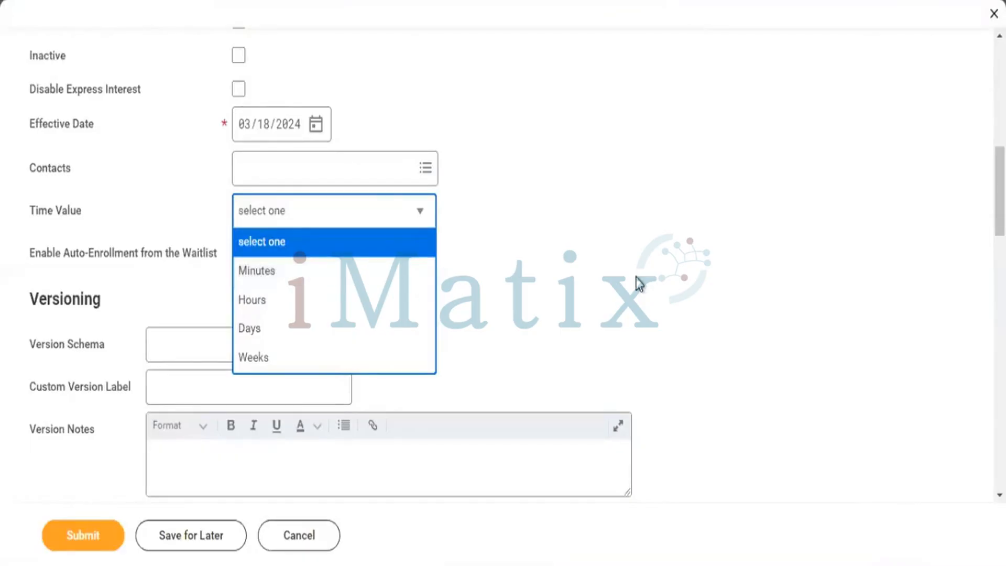
click(646, 322)
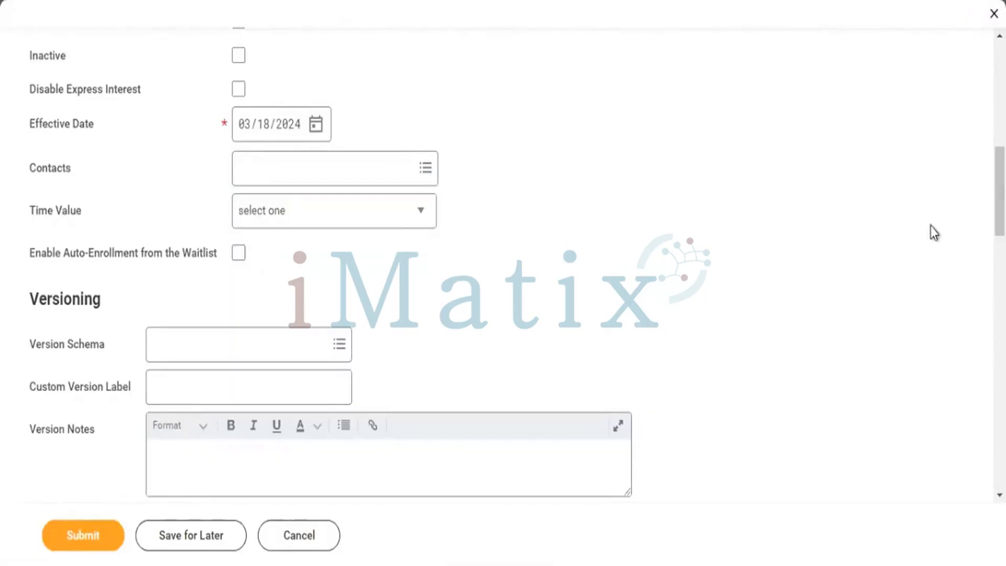
Set the course's retrain window to 10 weeks before expiration
scroll(1000, 191, down, 7)
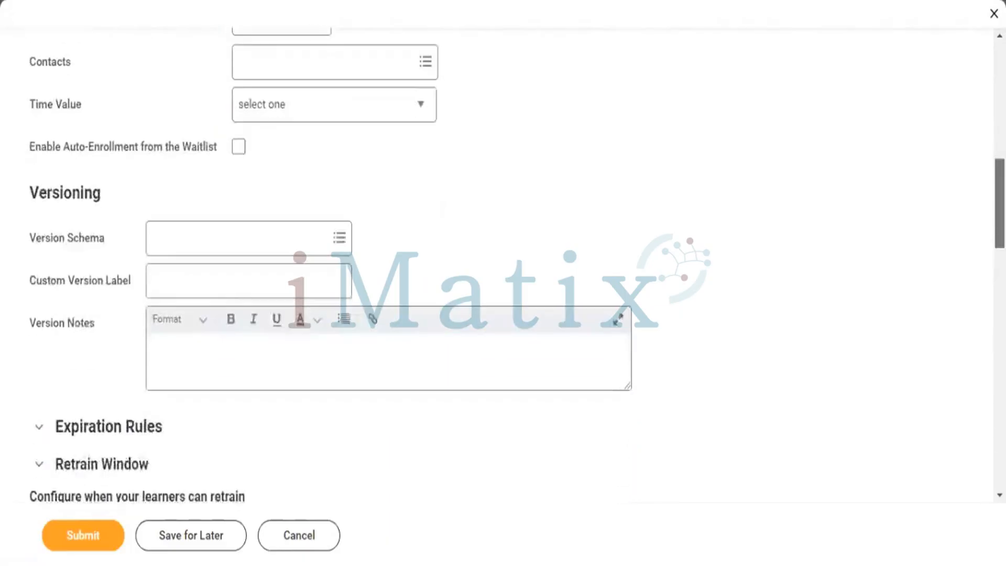
scroll(497, 270, down, 2)
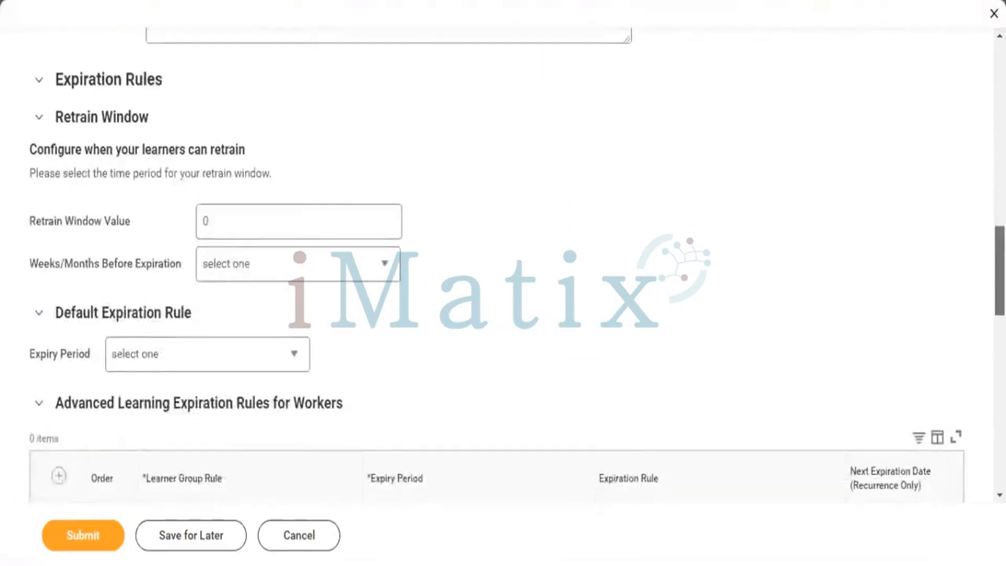
scroll(497, 269, down, 2)
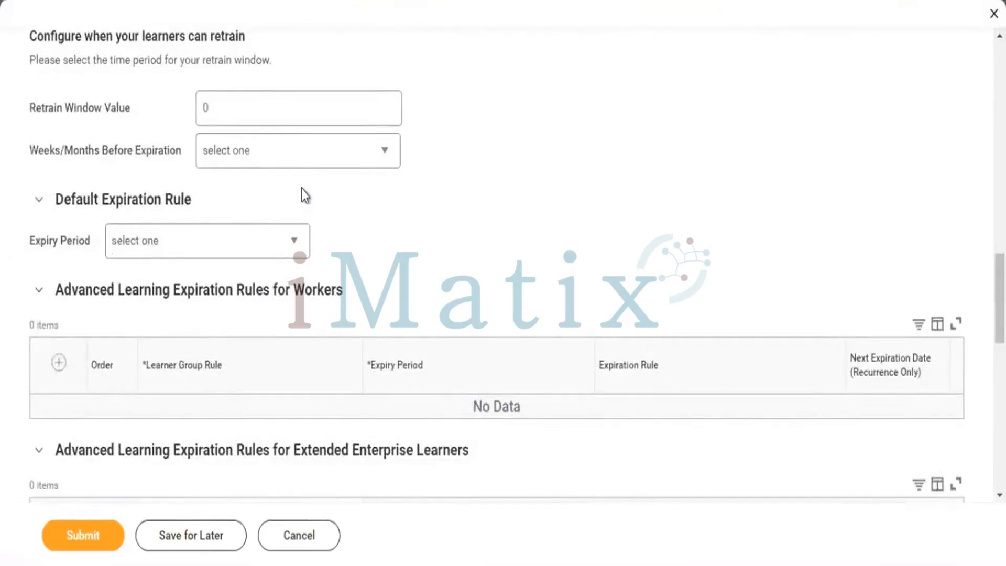
click(303, 151)
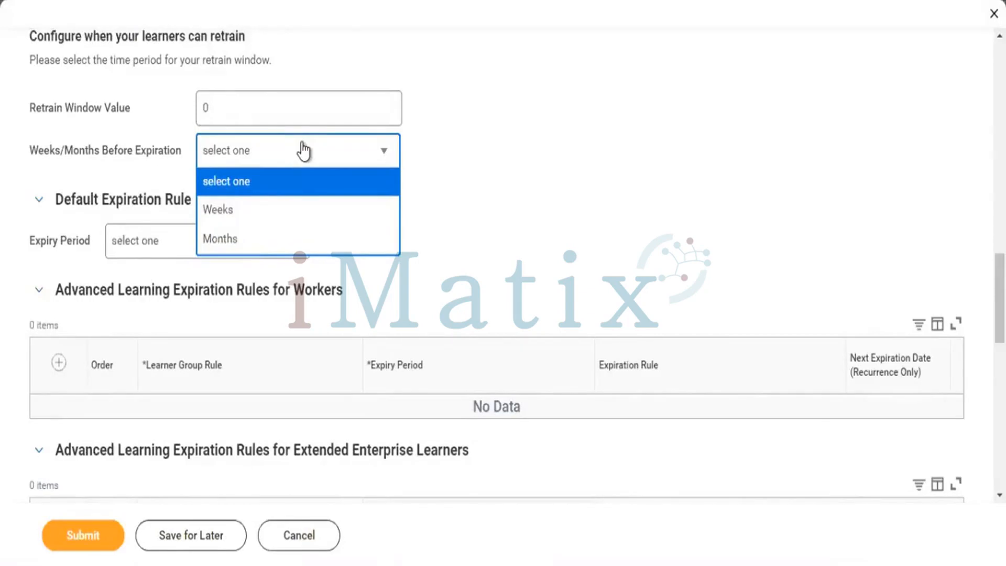
click(225, 220)
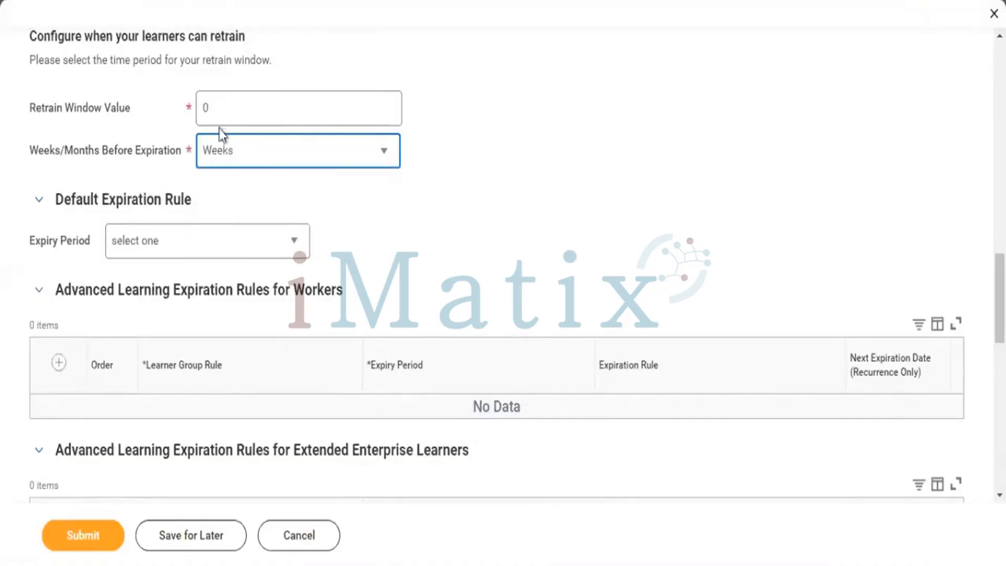
click(225, 219)
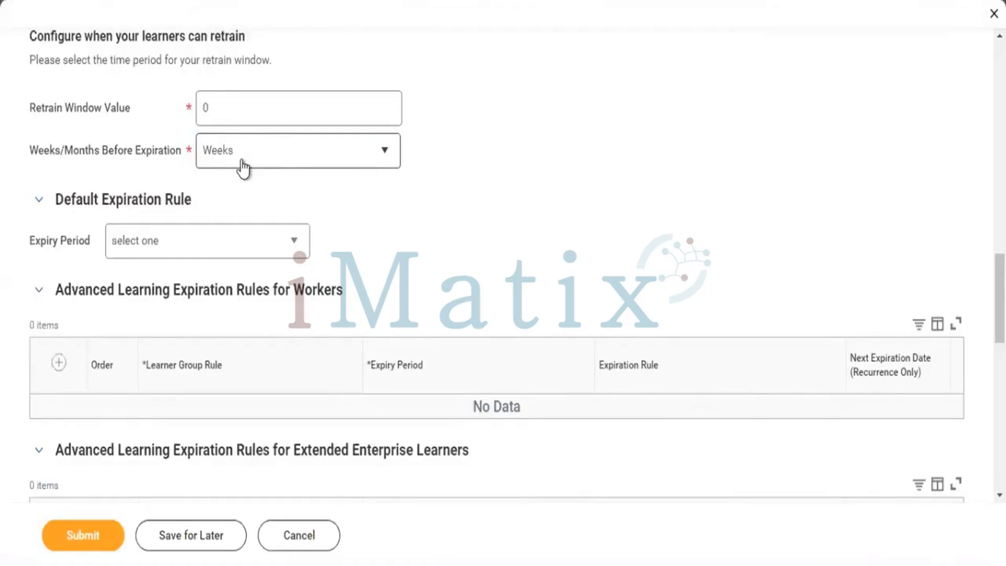
click(226, 118)
text(10)
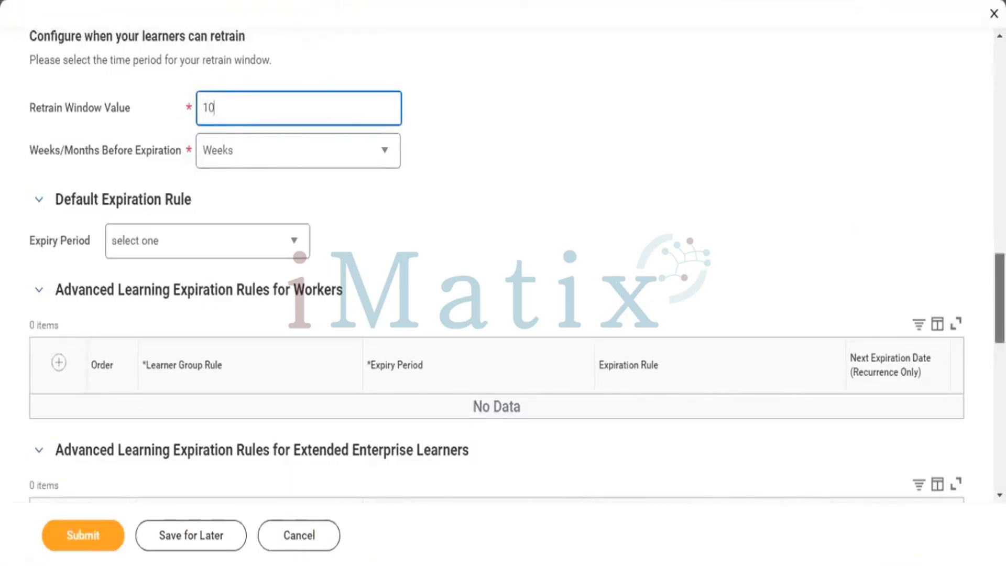
Examine the advanced expiration rules, units, cost and competencies sections through to the lesson details
scroll(497, 262, down, 2)
scroll(497, 262, down, 5)
scroll(496, 262, up, 4)
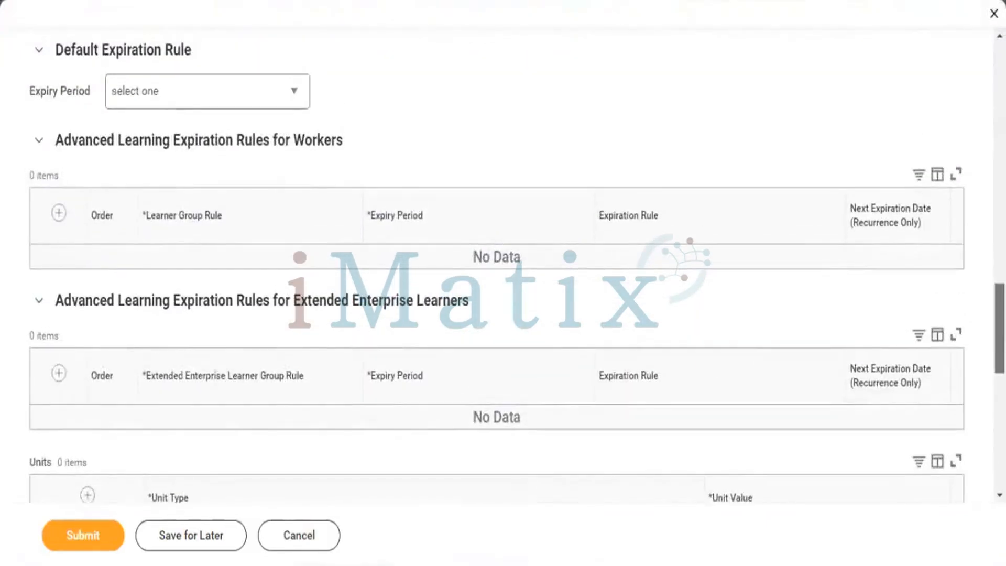
scroll(497, 262, down, 5)
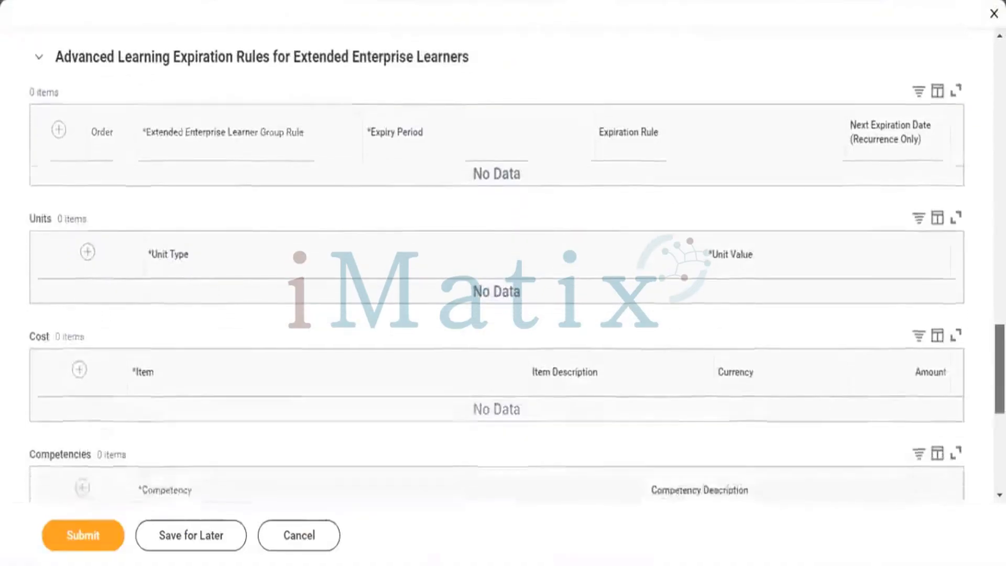
scroll(497, 262, down, 7)
scroll(497, 262, up, 3)
scroll(496, 262, down, 3)
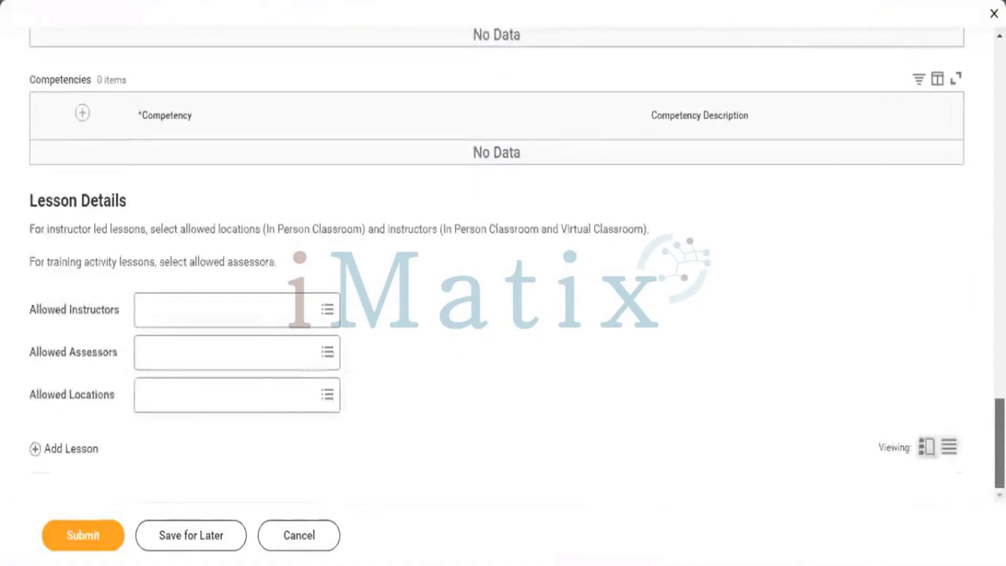
drag(1000, 412, 1000, 443)
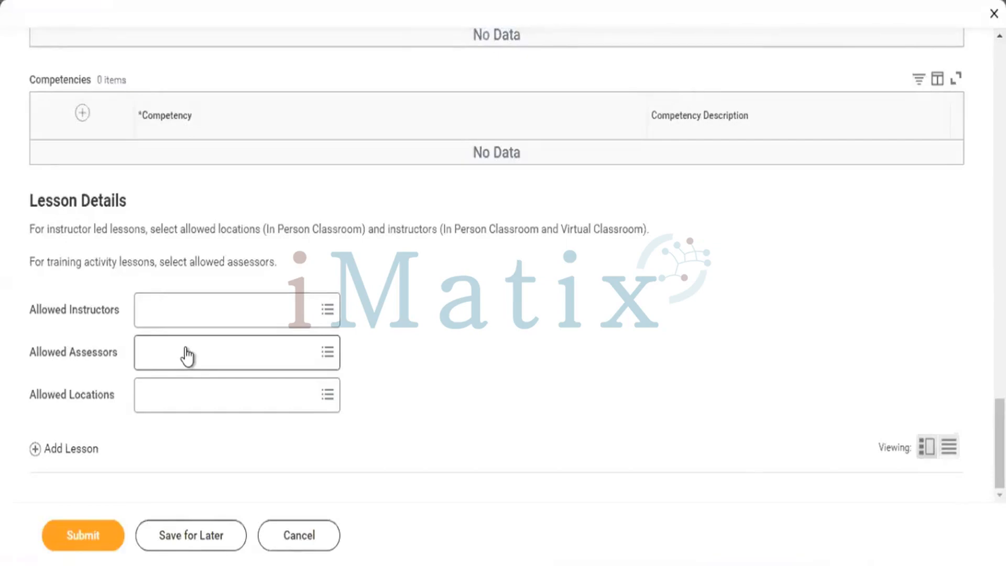
Try to submit the course with an allowed instructor found by first name, and remove that instructor from the field
click(178, 317)
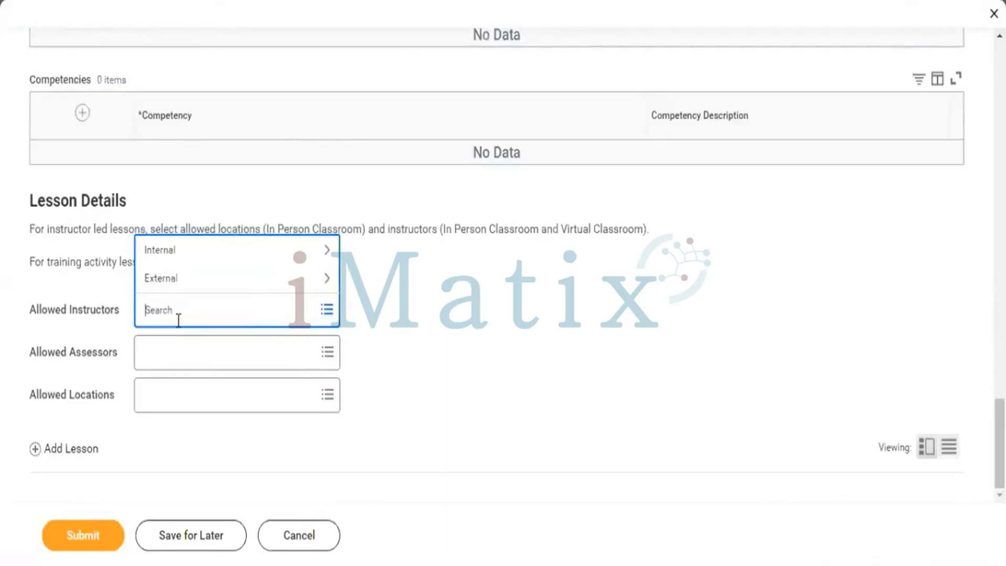
text(john)
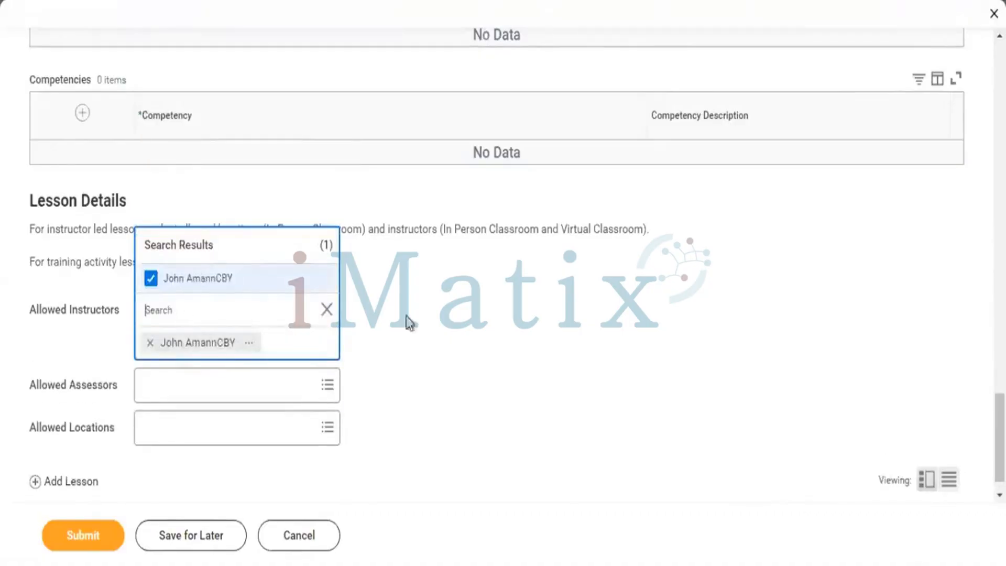
click(439, 328)
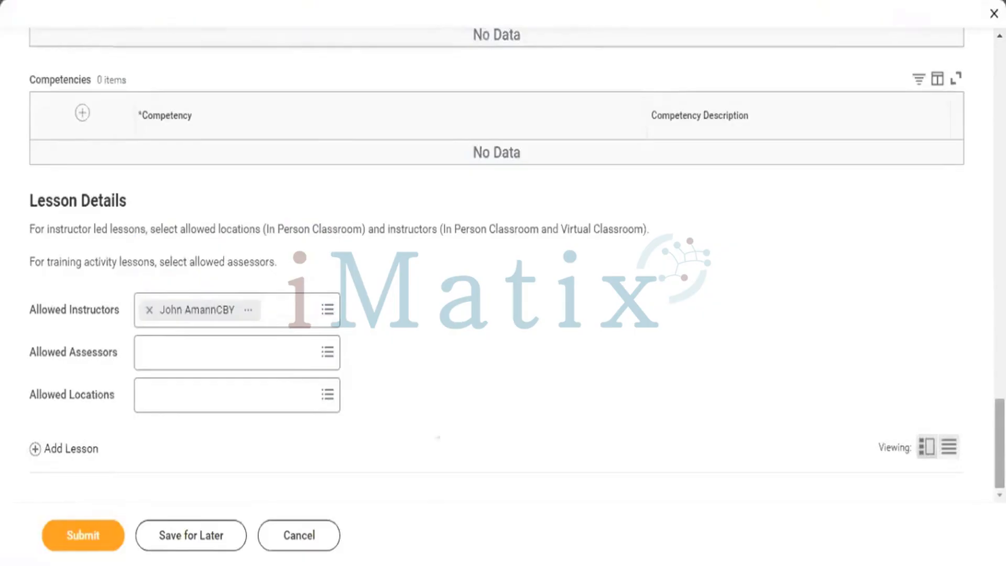
click(97, 540)
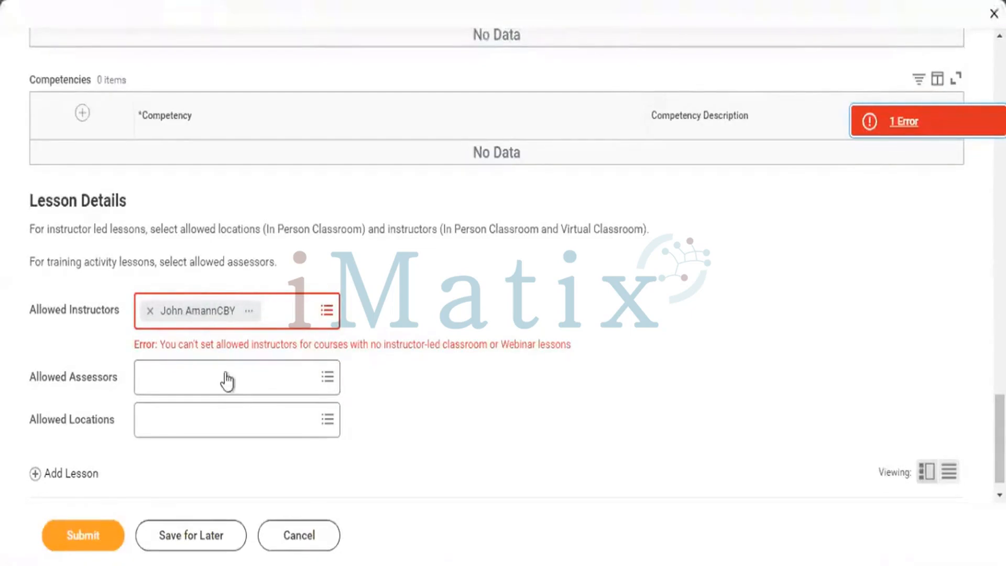
click(150, 311)
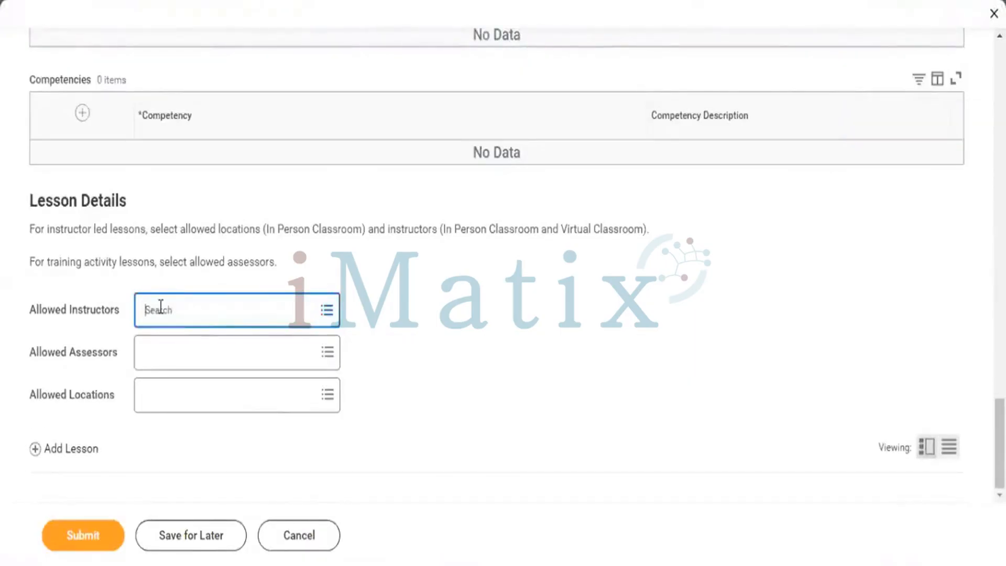
Look through the internal instructors, search by first name and assign a different allowed instructor to the lessons
click(159, 308)
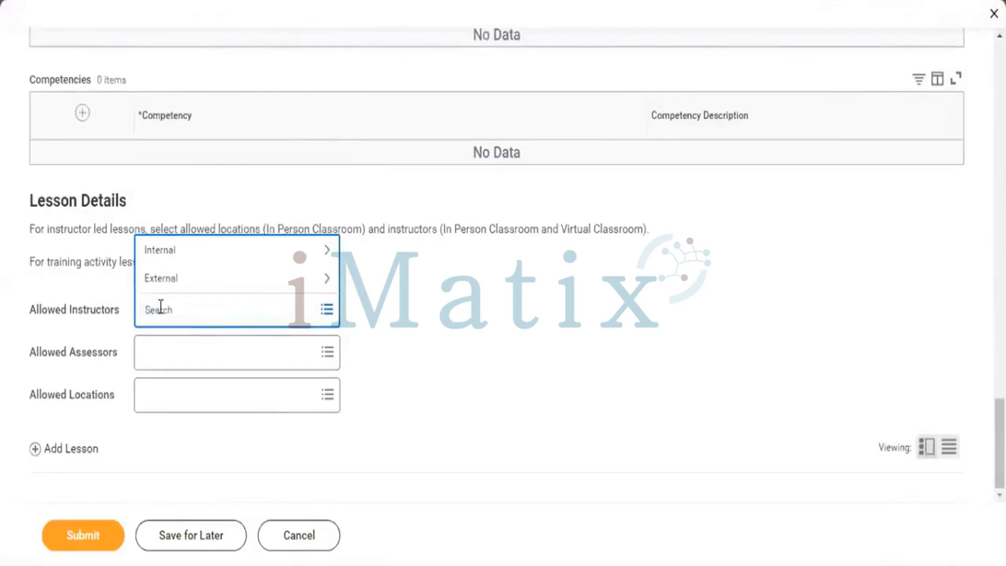
text(Praveen)
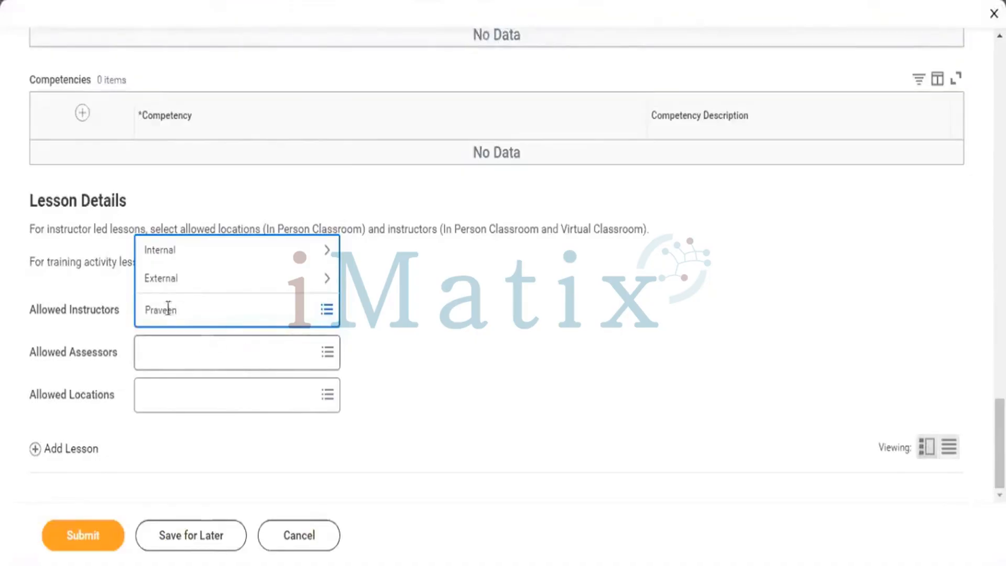
double_click(194, 314)
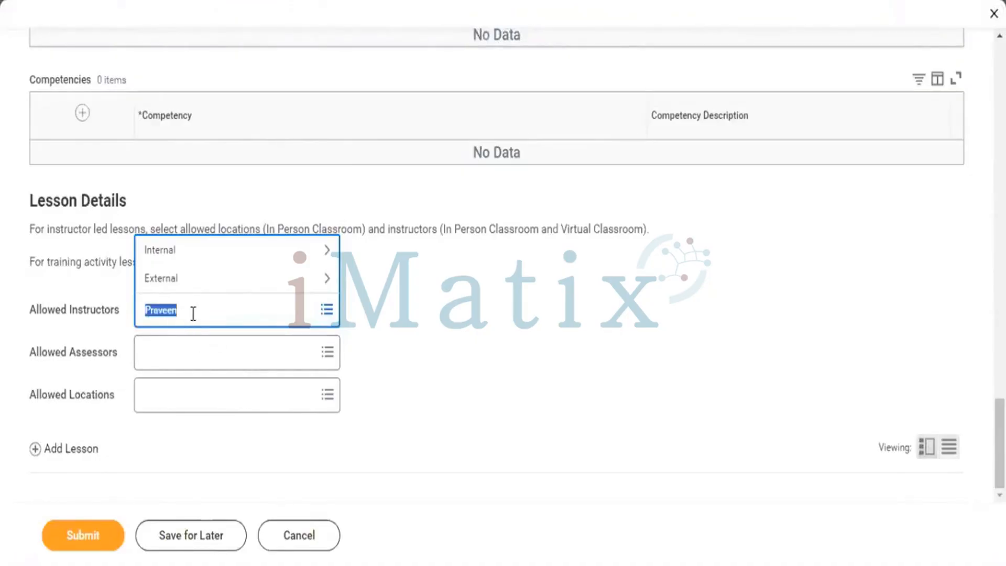
key(BackSpace)
click(171, 255)
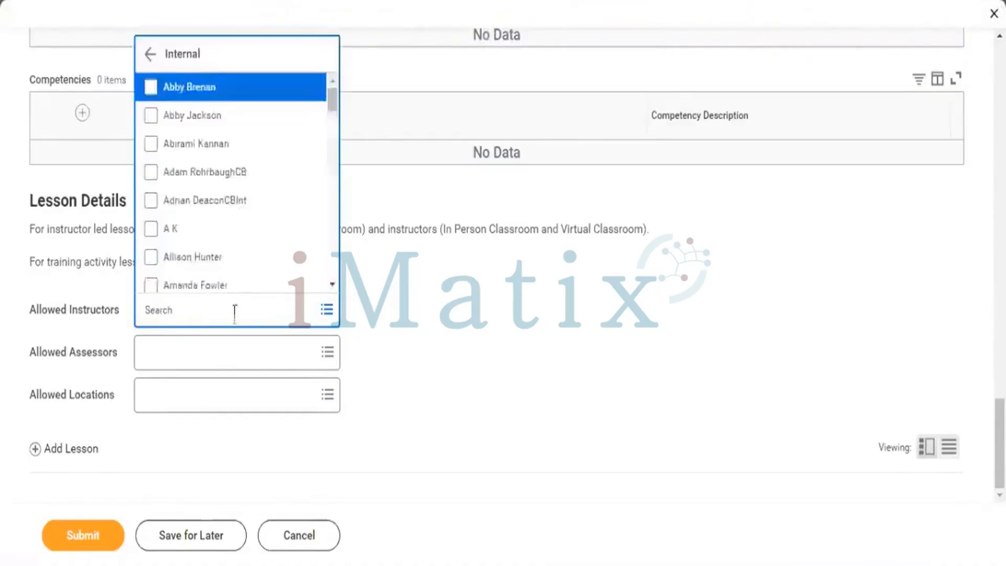
scroll(332, 173, down, 10)
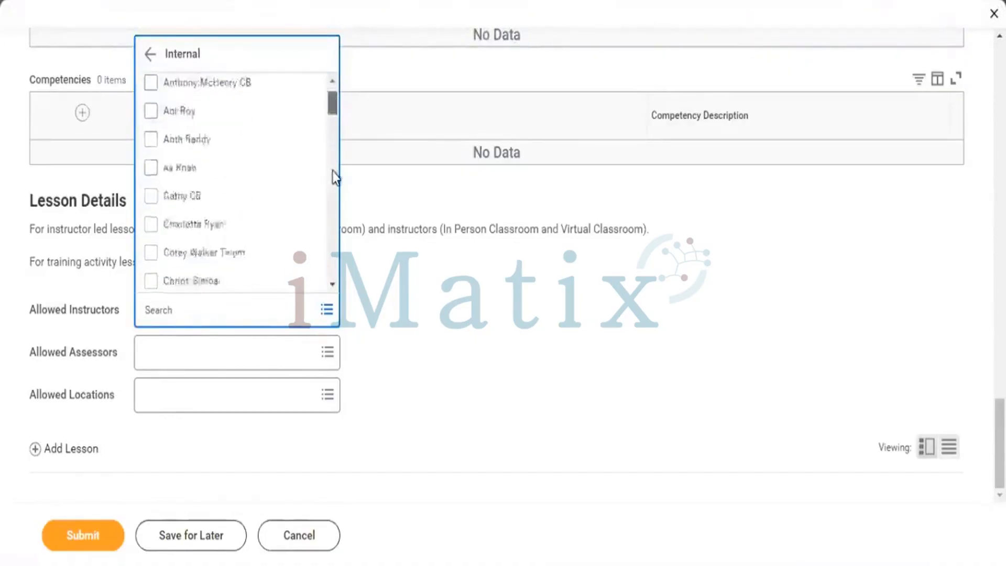
scroll(332, 190, down, 3)
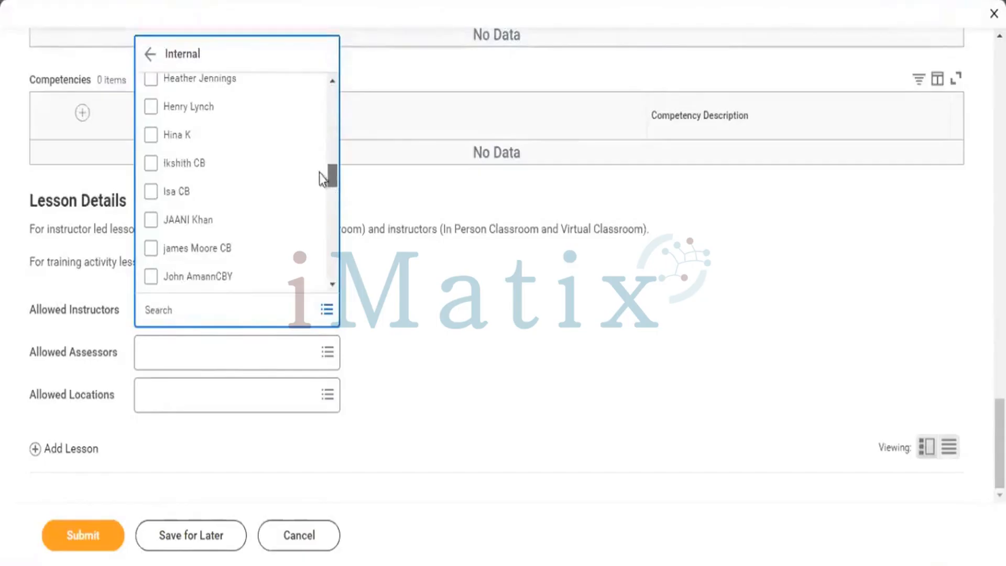
click(202, 313)
text(Anas)
key(Return)
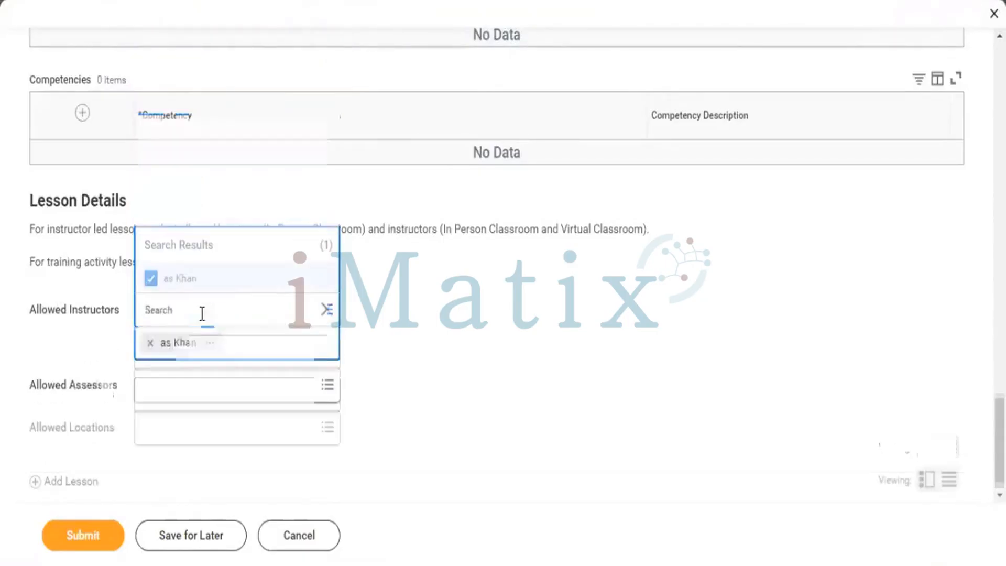
click(408, 330)
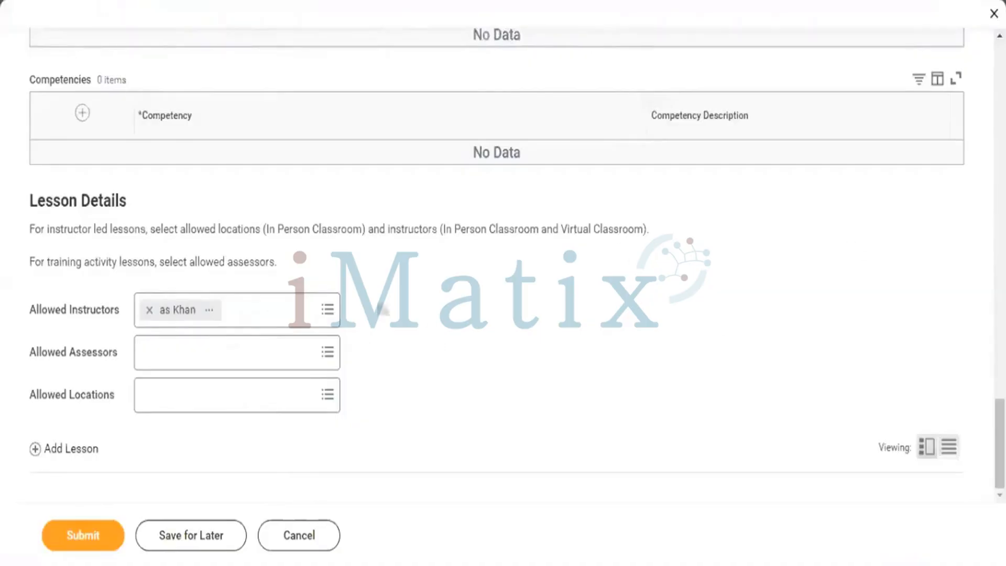
Add an In Person Classroom (Instructor Led) lesson to the course and examine its detail fields
click(73, 455)
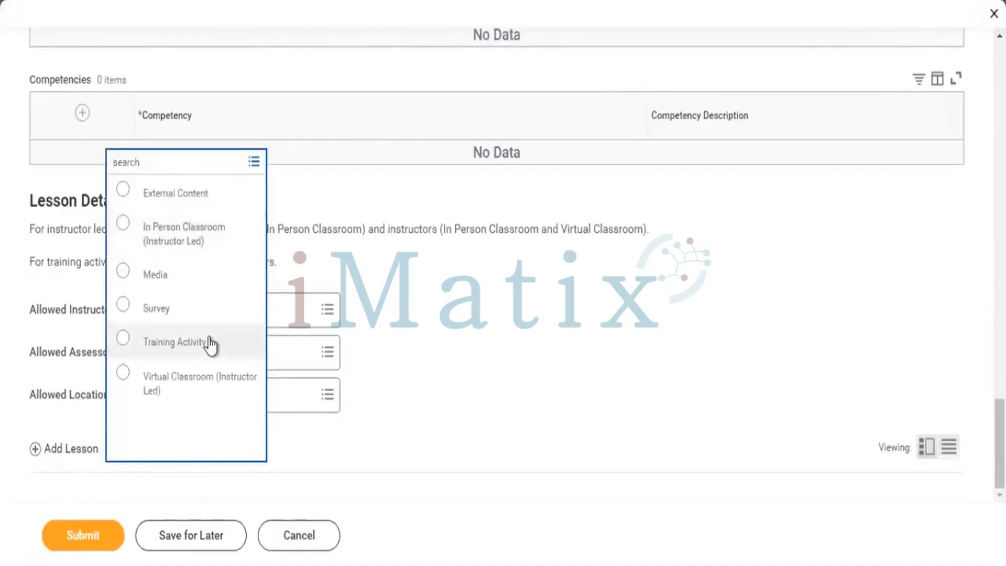
click(187, 244)
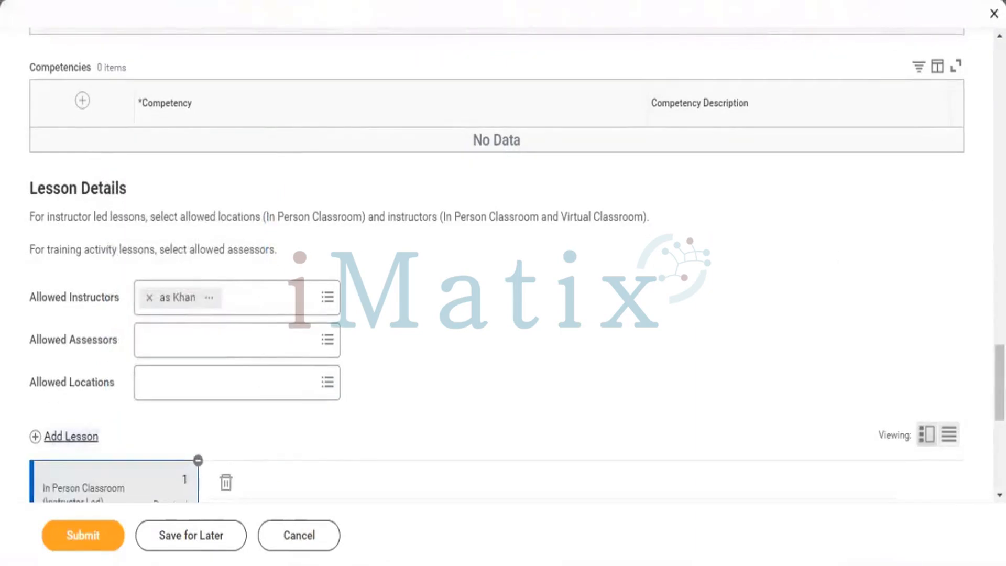
scroll(497, 262, up, 8)
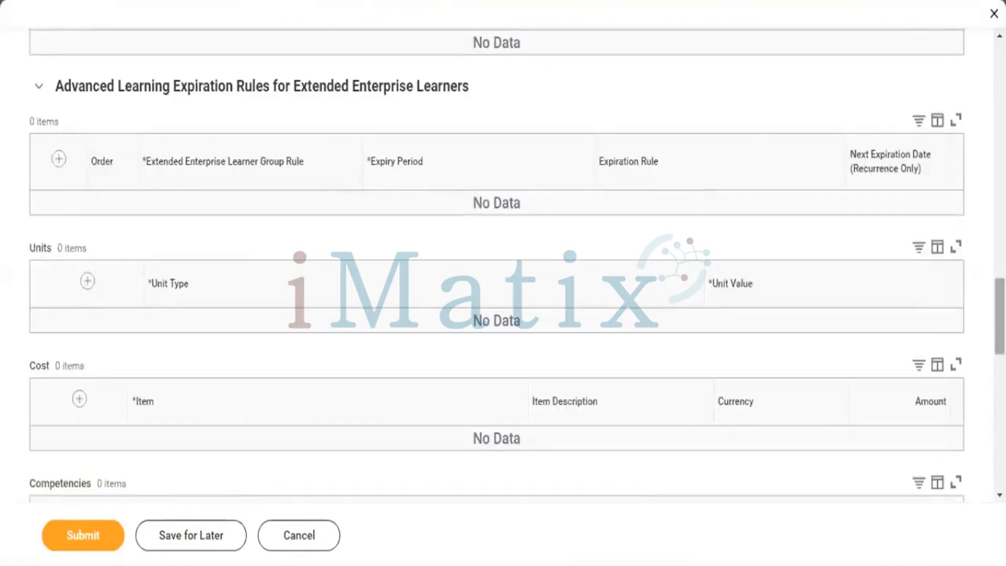
scroll(497, 262, down, 10)
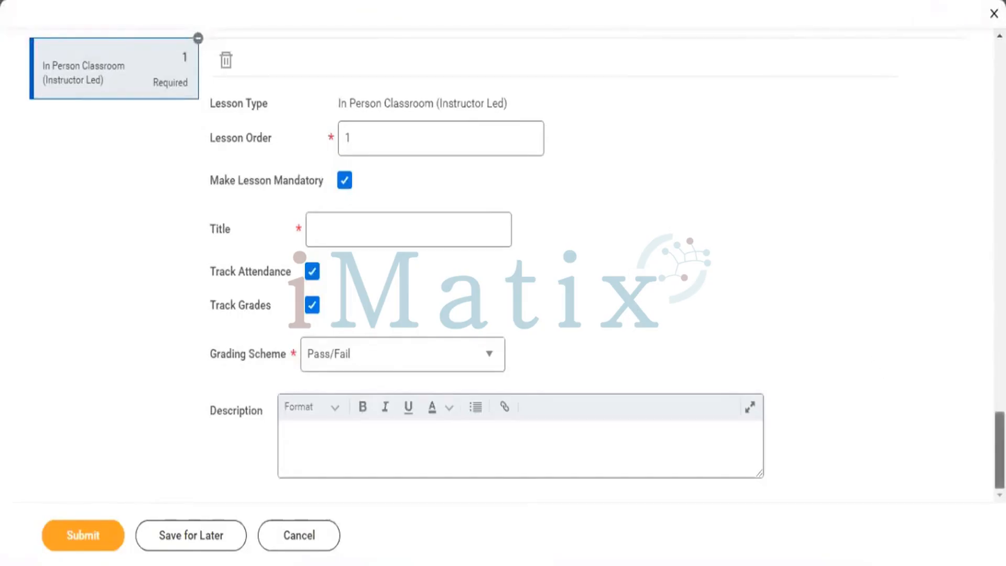
Check the available lesson types and add a second In Person Classroom (Instructor Led) lesson to the course
scroll(718, 341, up, 4)
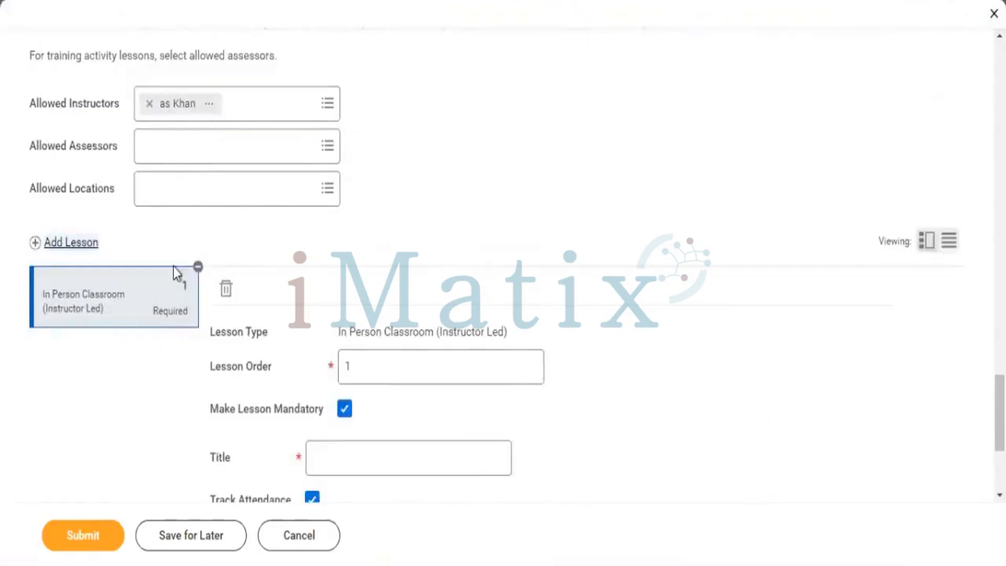
click(70, 244)
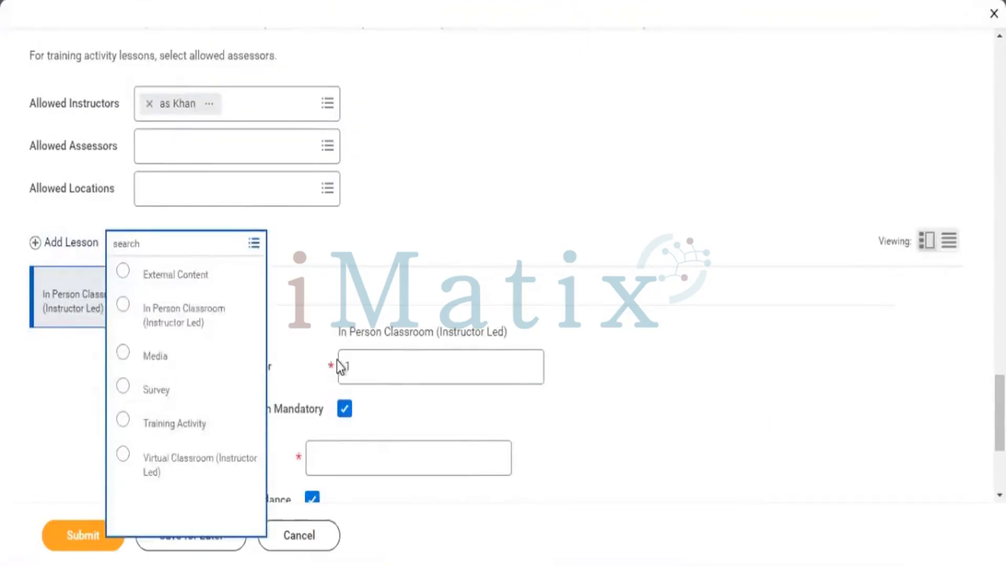
click(395, 360)
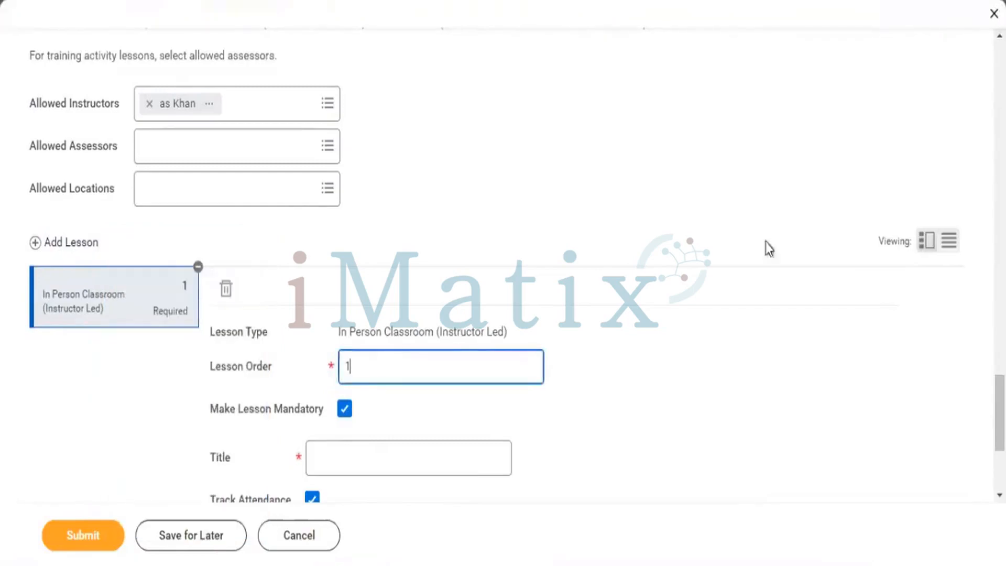
scroll(503, 262, down, 4)
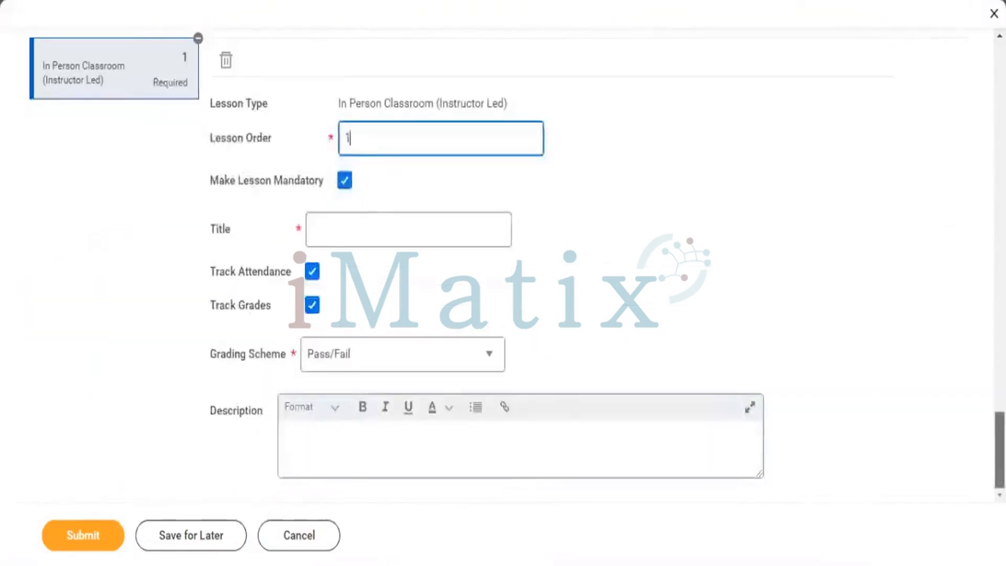
scroll(504, 262, up, 5)
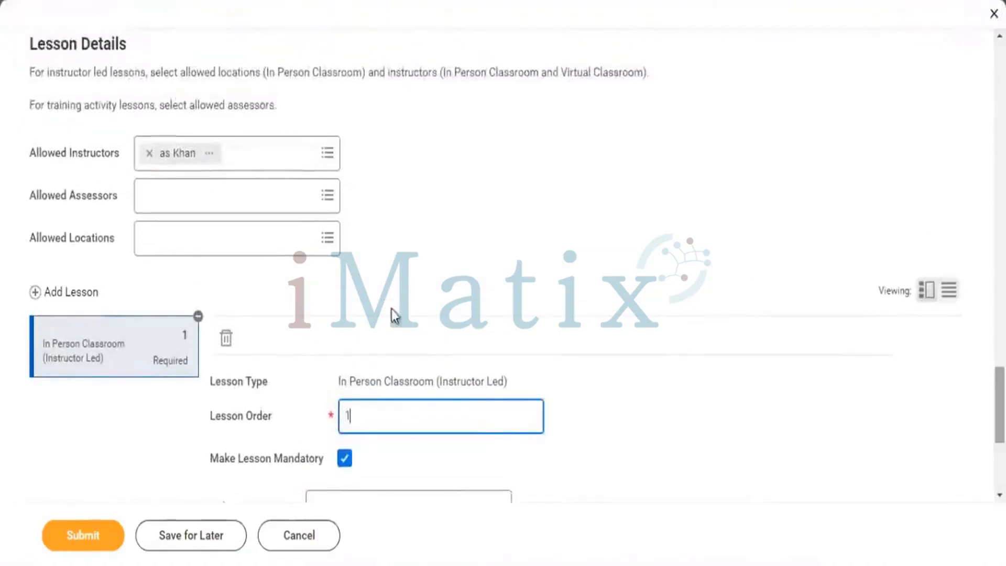
click(71, 292)
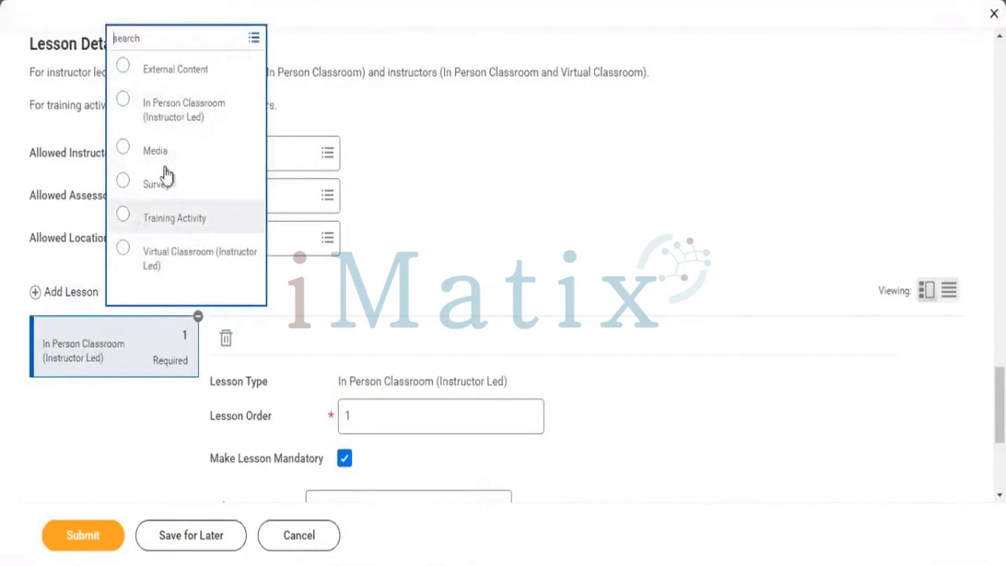
click(166, 113)
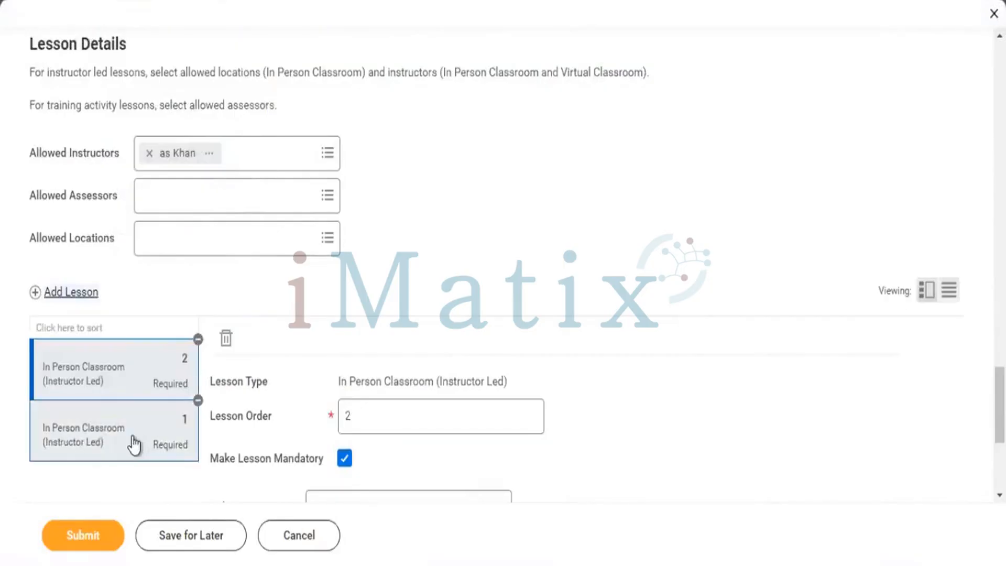
Title the first In Person Classroom lesson "Worker Transport Policies" and try to submit the course
click(134, 444)
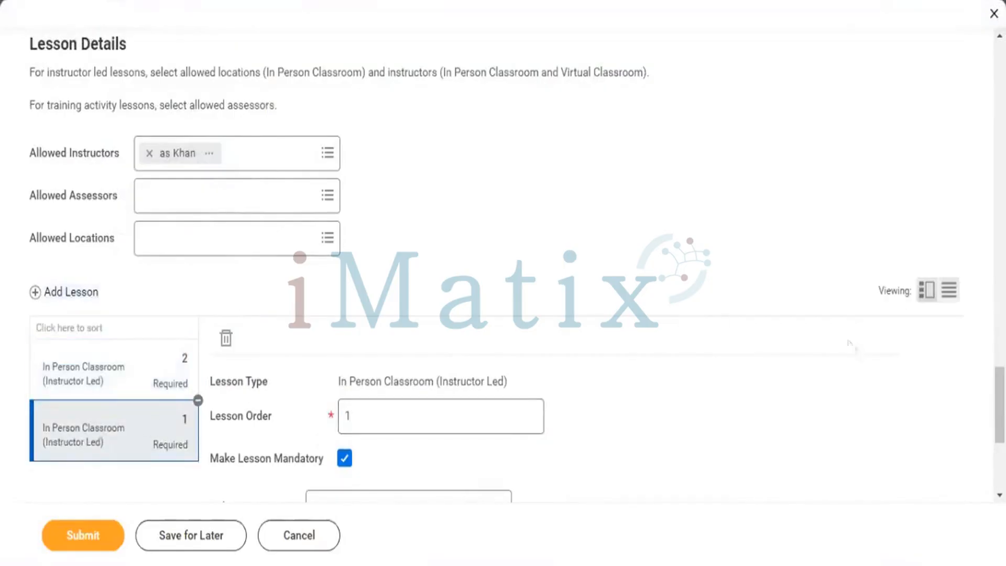
scroll(680, 340, down, 5)
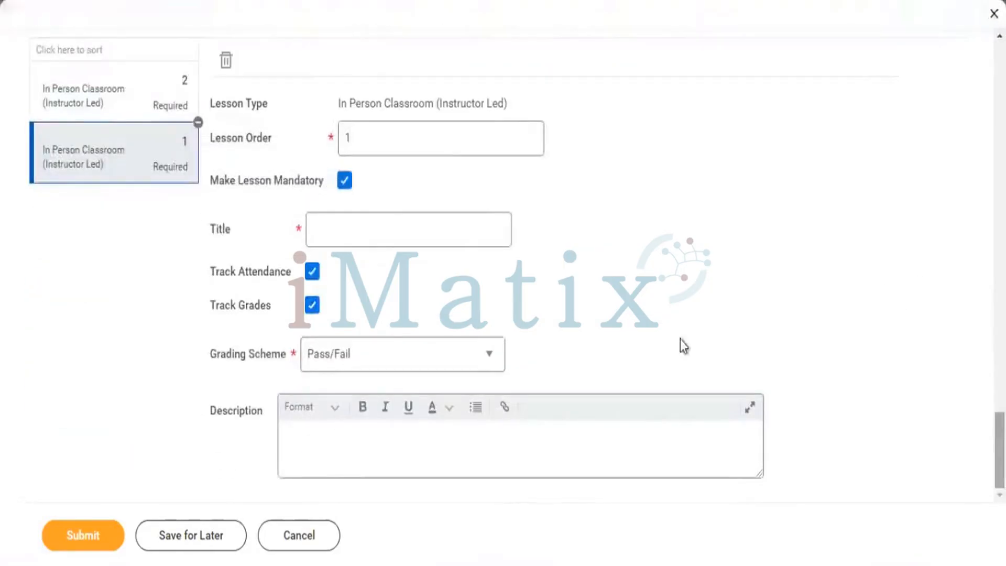
click(352, 227)
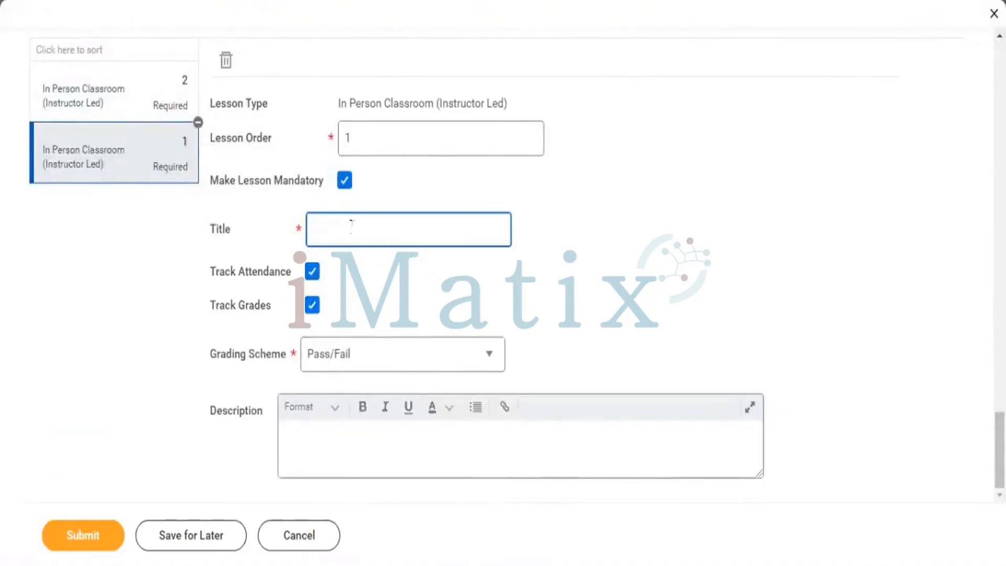
mouse_move(1000, 450)
mouse_down()
mouse_move(1000, 147)
mouse_move(1000, 431)
mouse_up()
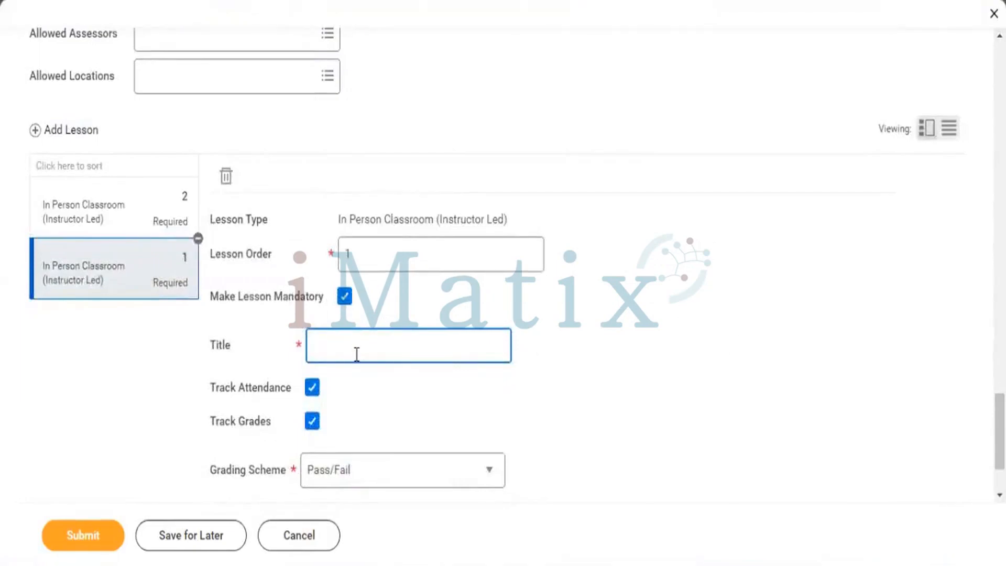
text(Worker T)
text(ransport)
key(BackSpace)
key(BackSpace)
key(BackSpace)
key(BackSpace)
key(BackSpace)
key(BackSpace)
key(BackSpace)
key(BackSpace)
text(uide)
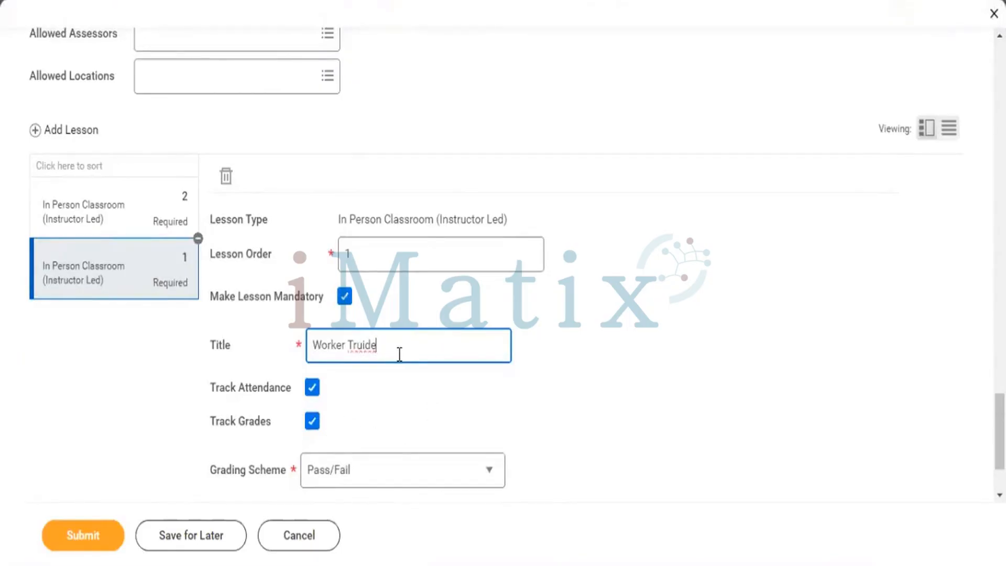
key(BackSpace)
key(BackSpace)
key(BackSpace)
text(anspostPolicies)
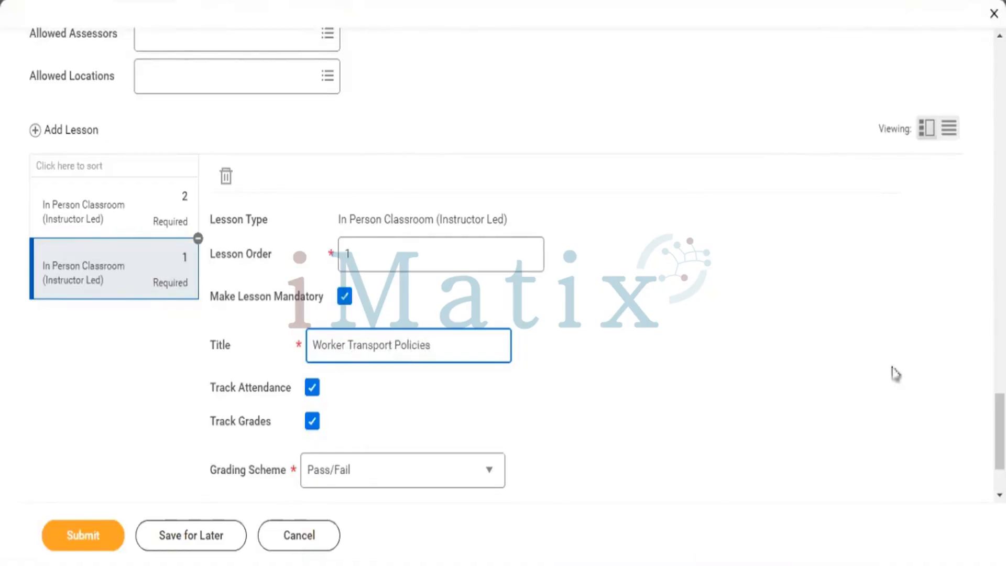
scroll(825, 446, down, 3)
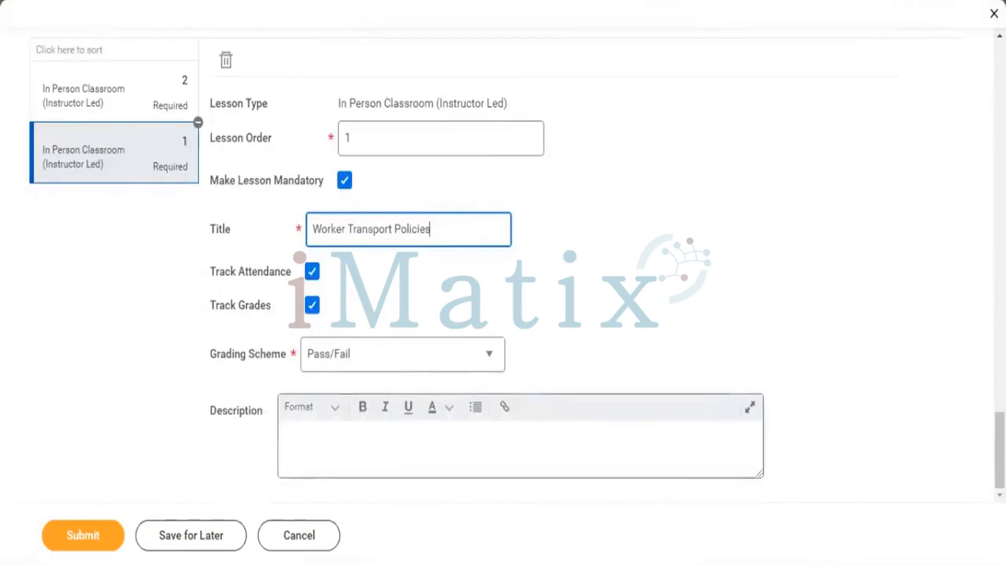
click(84, 535)
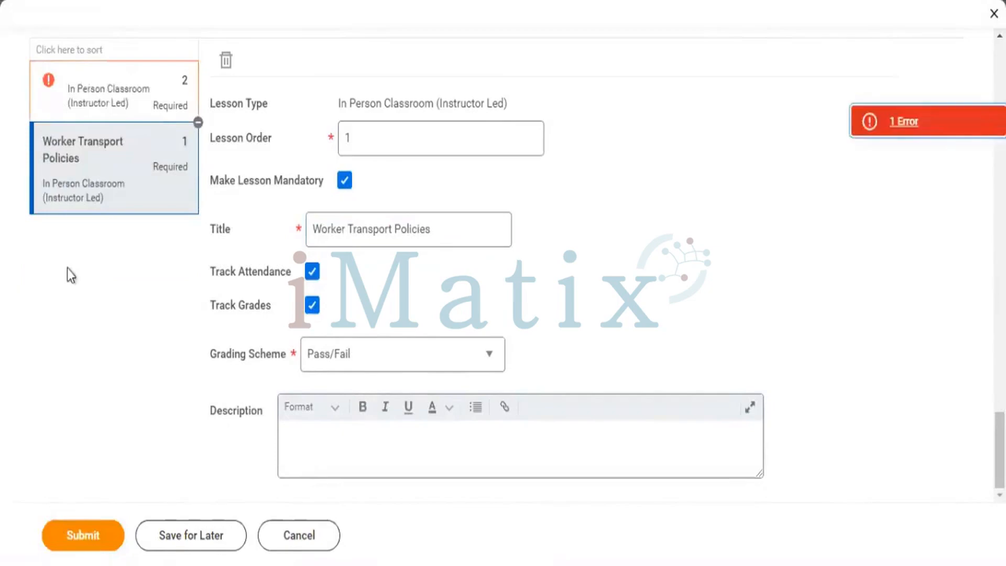
Title the second In Person Classroom lesson "Employee Transport and Alliance", correcting the misspelled word
click(112, 108)
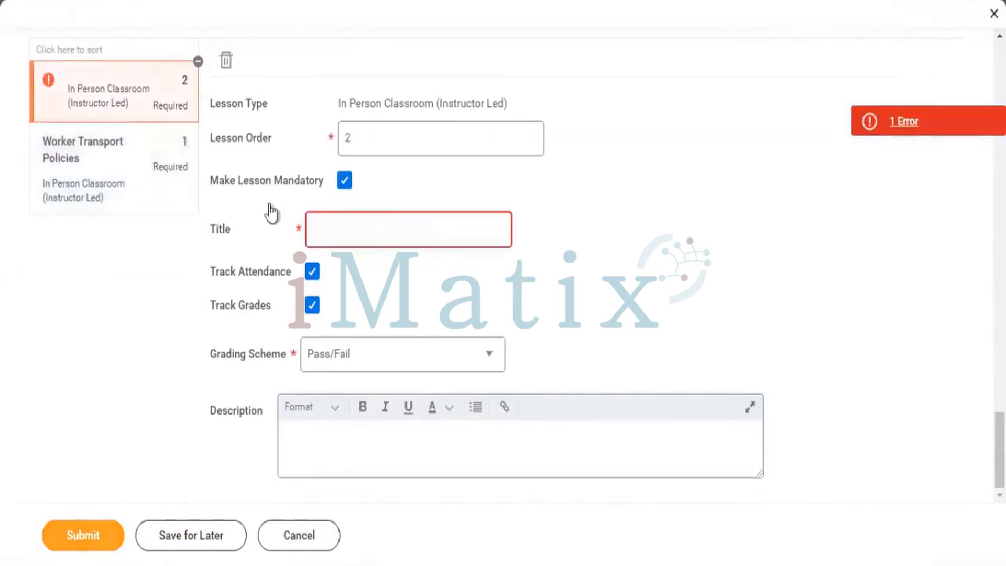
click(391, 218)
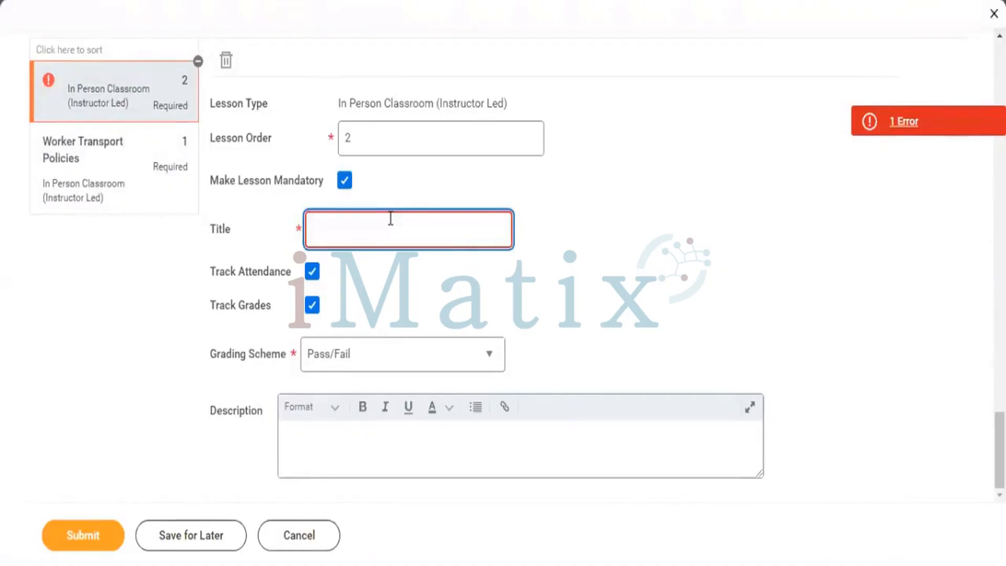
text(Employee Transp)
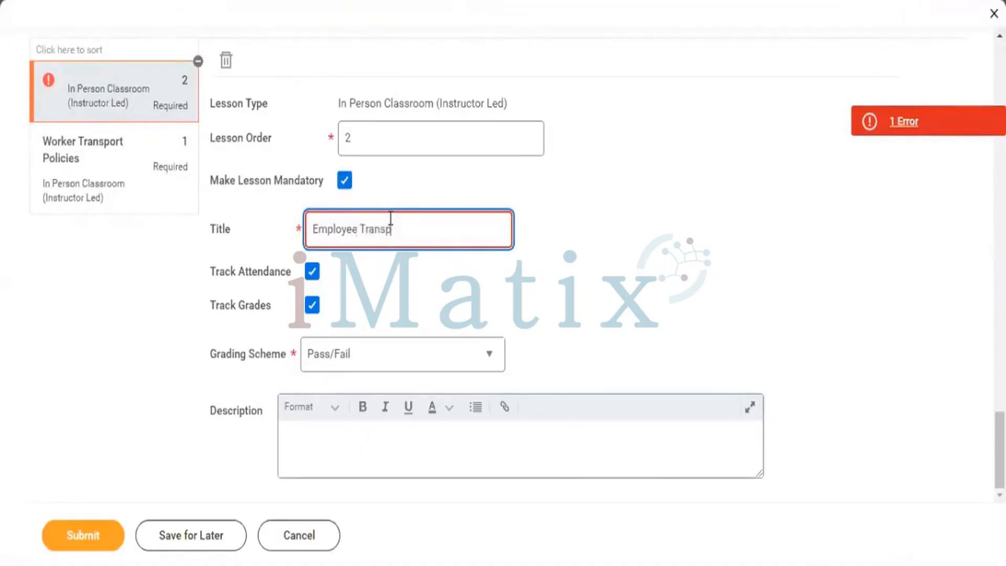
text(ort and Allian)
click(391, 218)
text(e)
click(466, 232)
text(c)
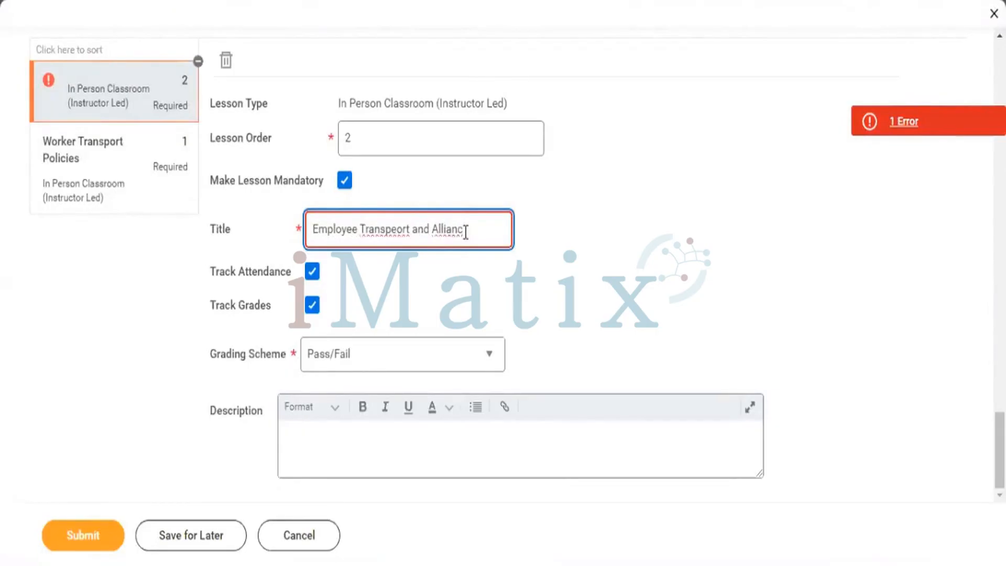
text(e)
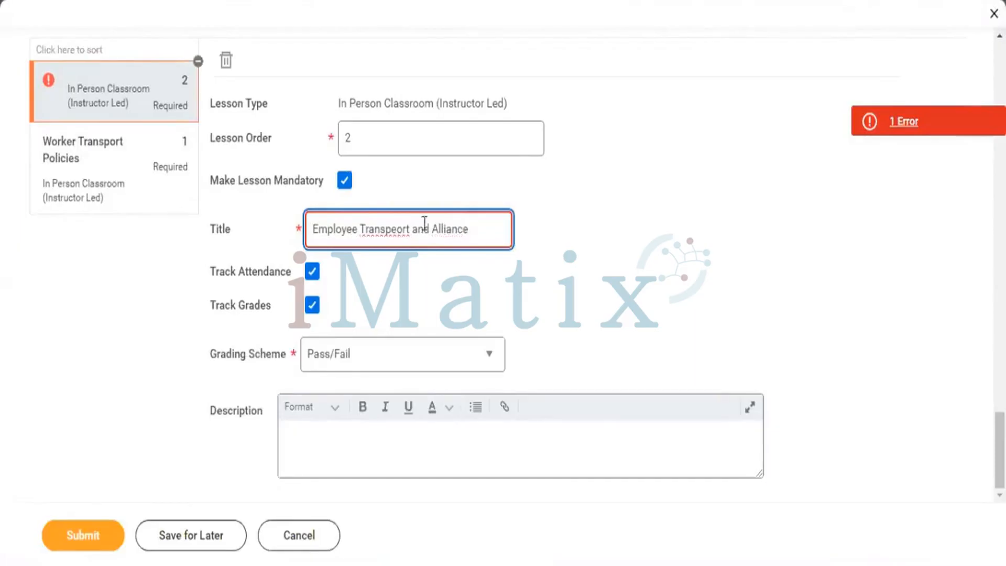
right_click(382, 233)
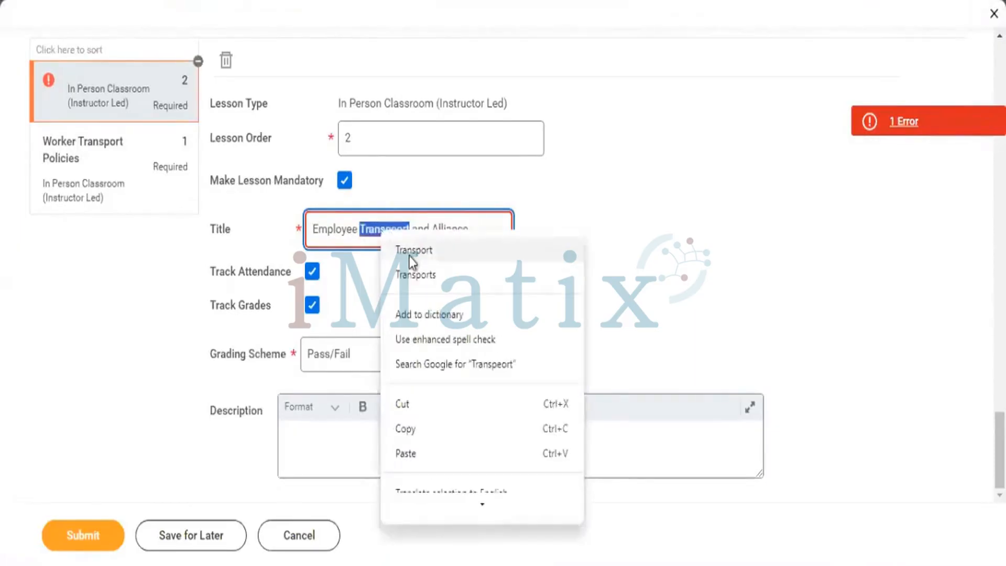
click(408, 251)
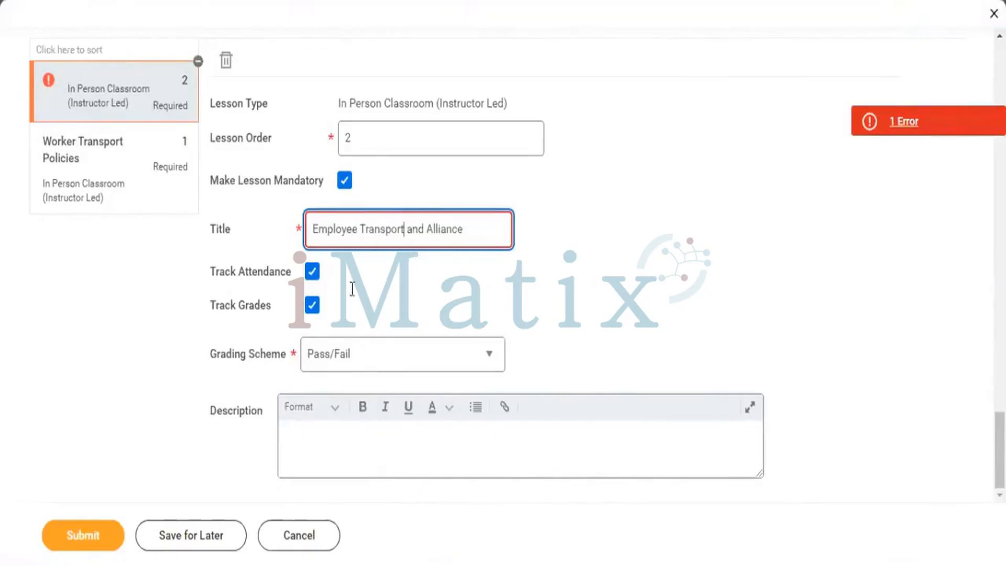
click(346, 447)
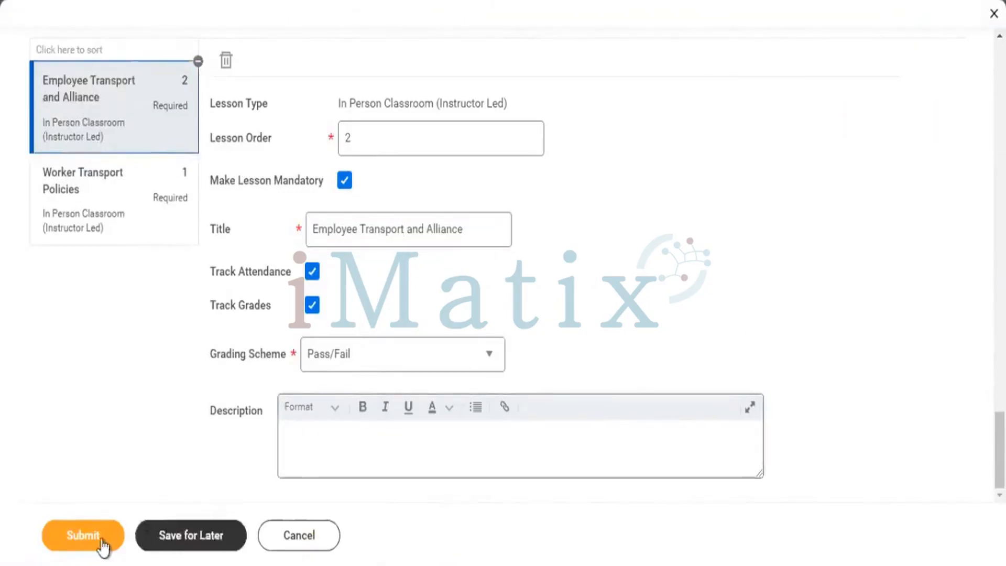
Submit the Employee Transport and Policies course and view the details and process of the submission
click(85, 535)
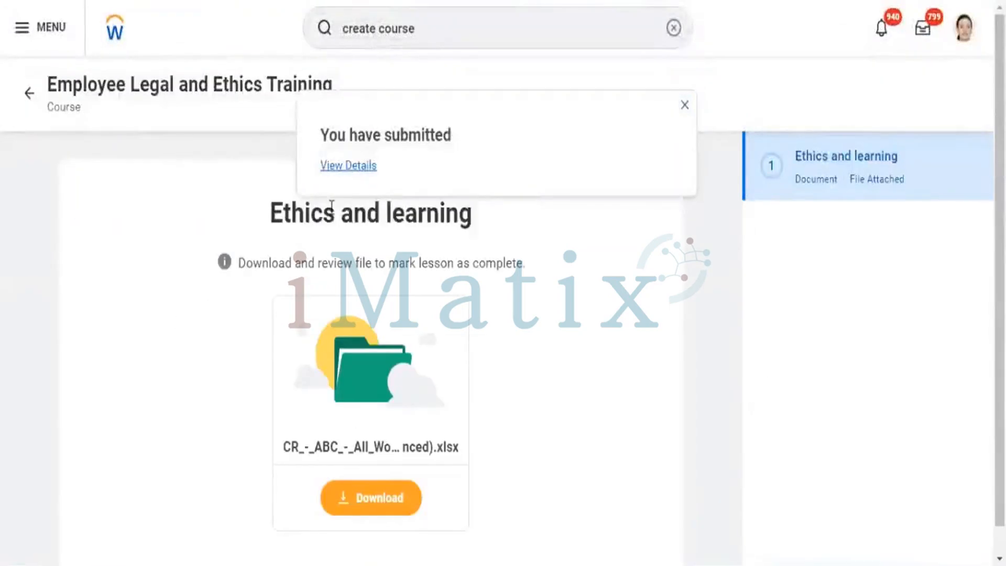
click(353, 165)
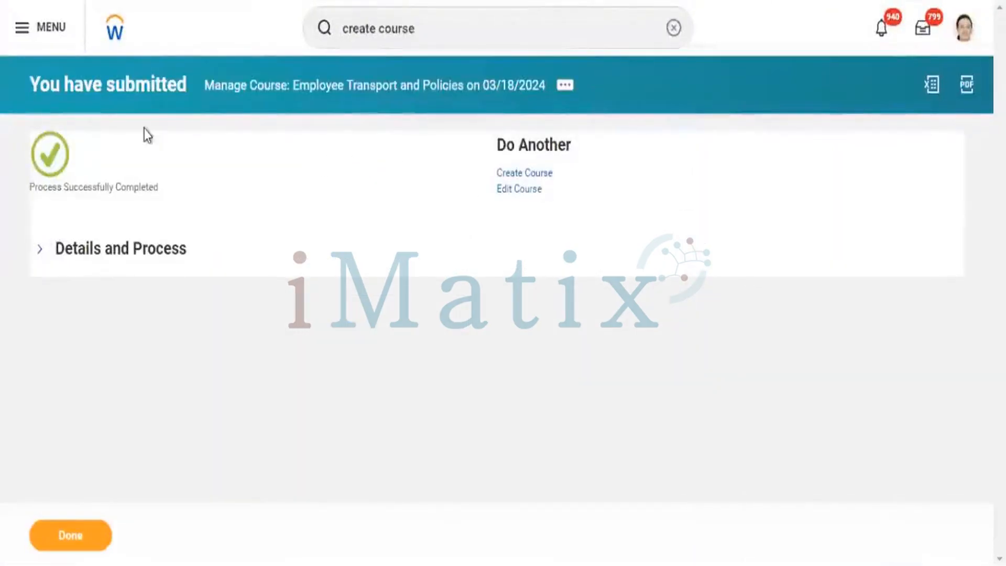
click(86, 255)
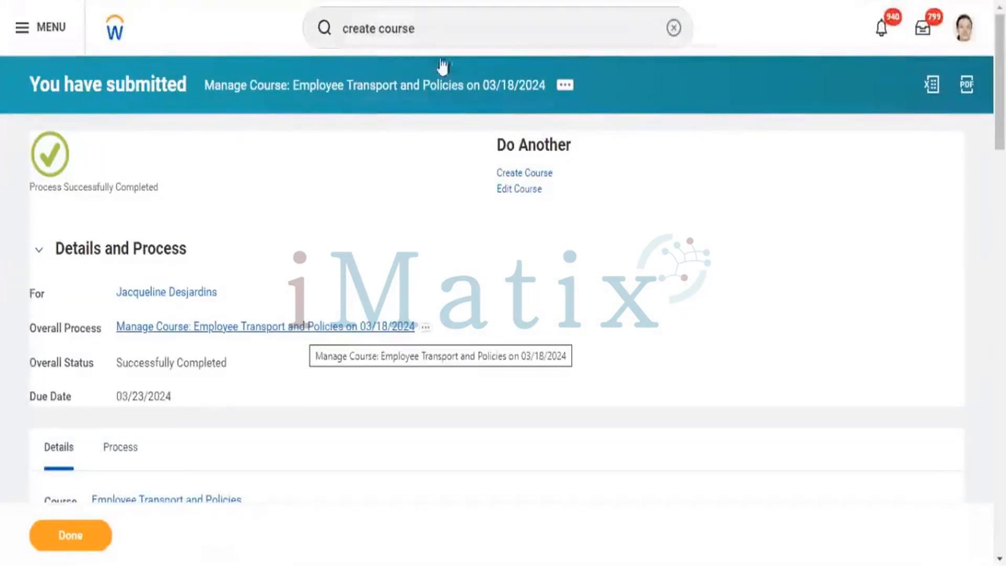
Return to the home page and open the Learning app from the list of all apps
click(447, 39)
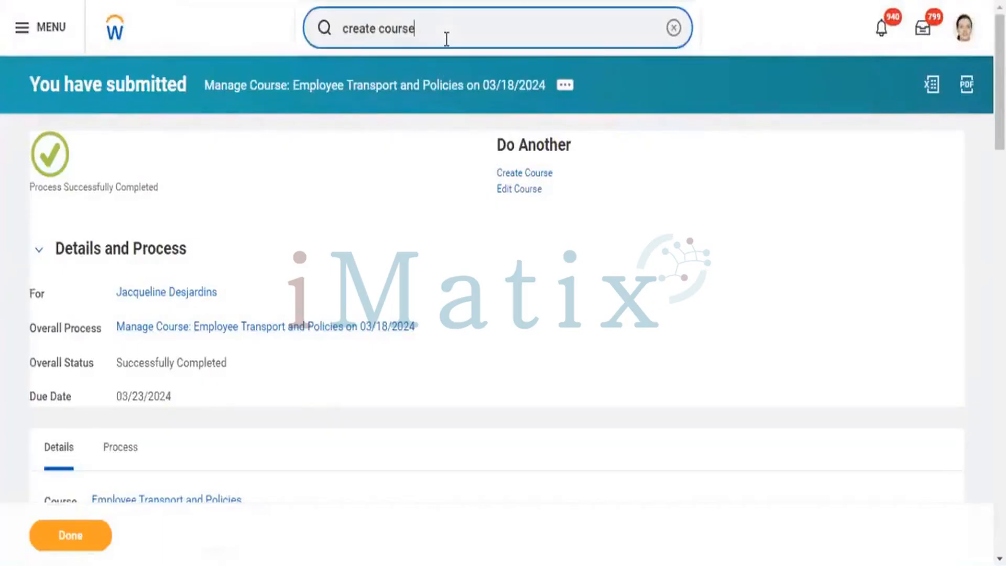
key(ctrl+shift+Left)
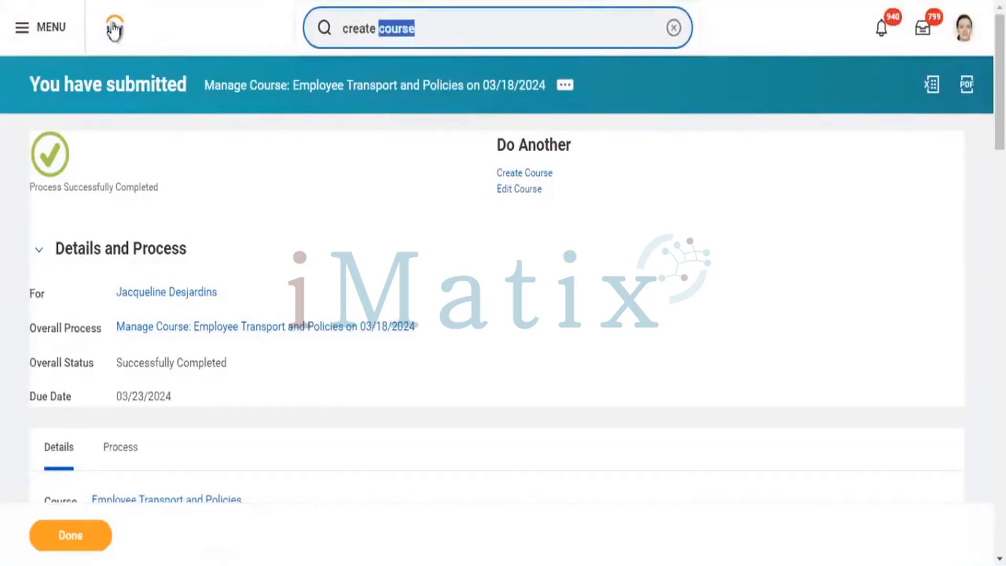
click(114, 29)
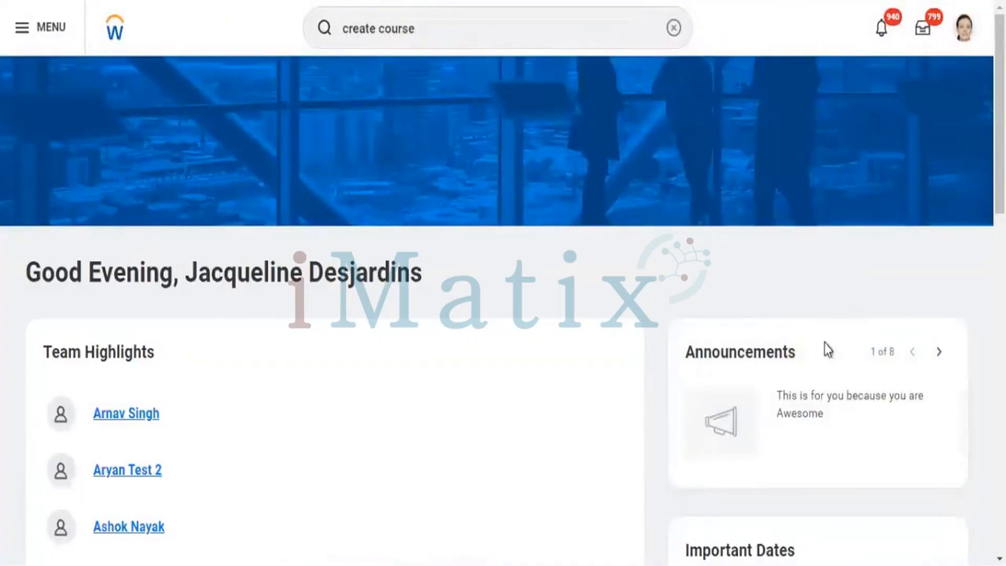
scroll(919, 200, down, 5)
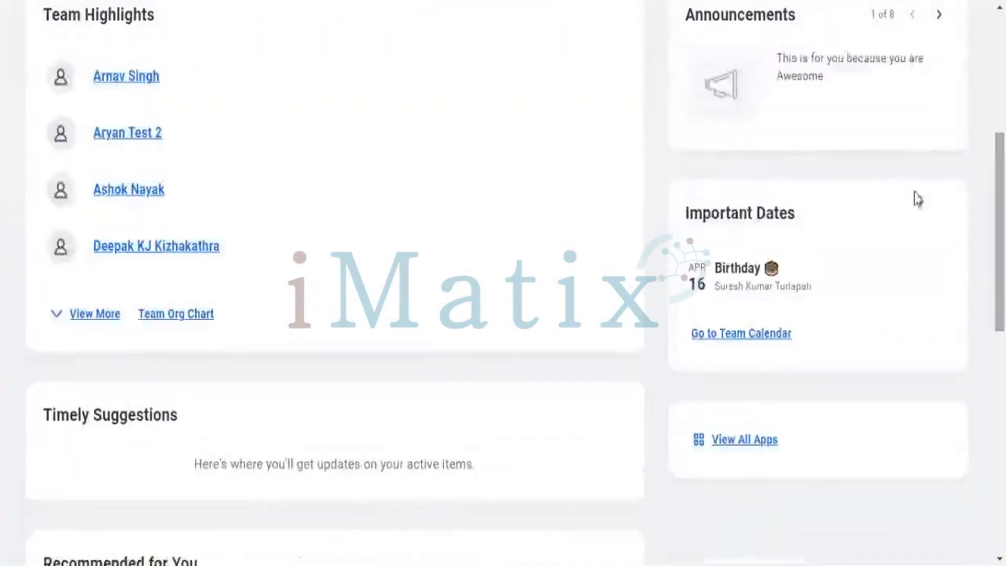
click(755, 450)
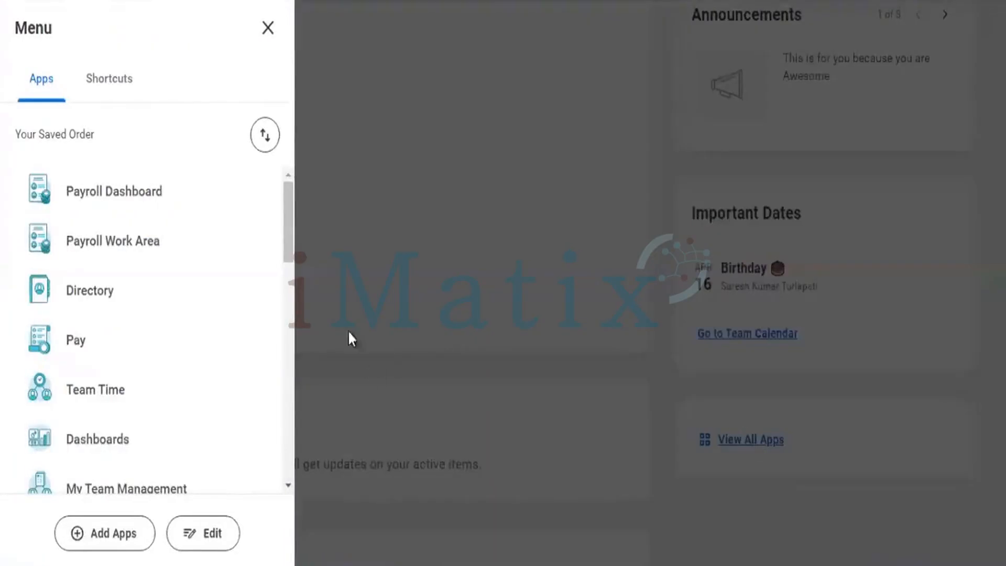
drag(288, 204, 283, 301)
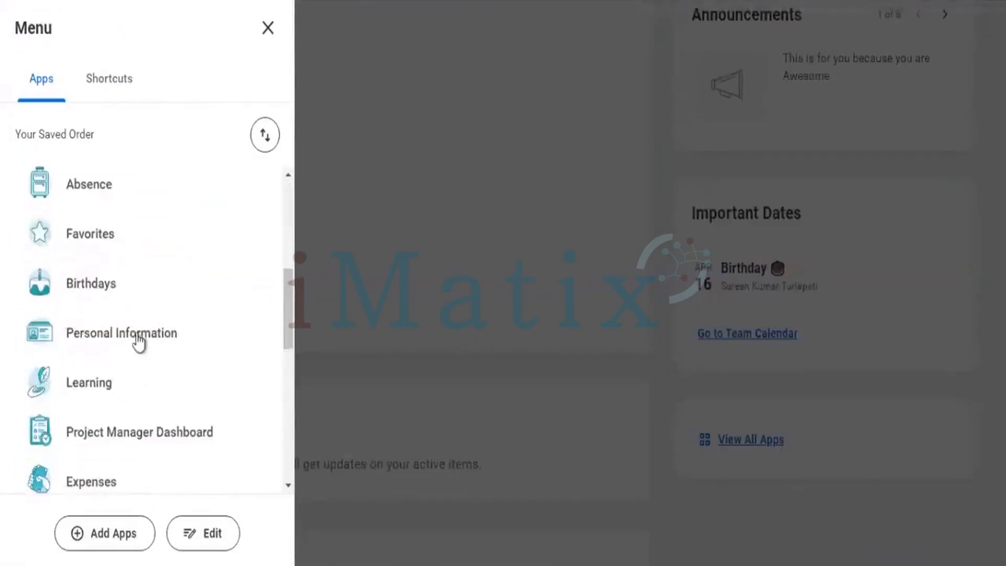
click(118, 370)
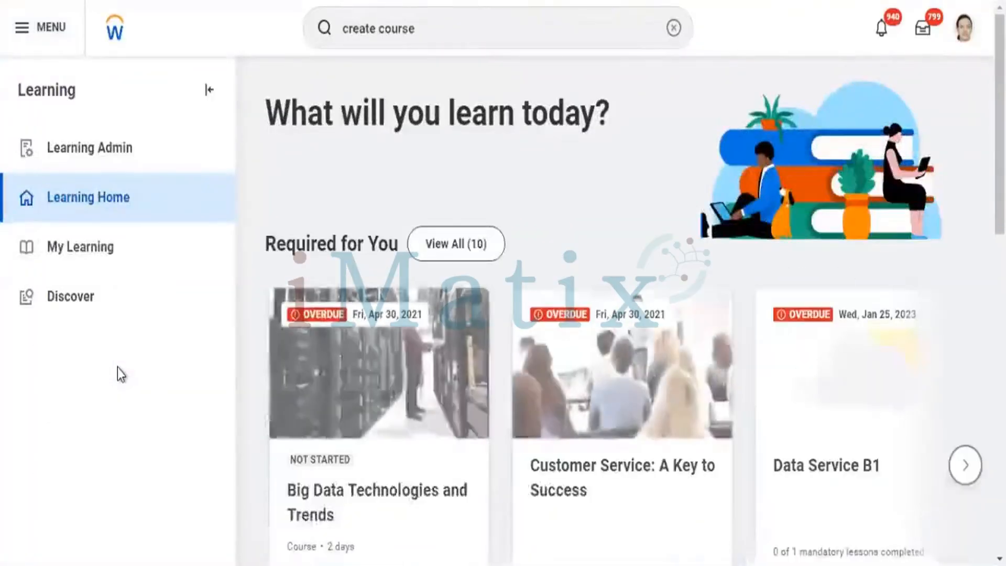
Browse the learning catalog, search for "transport and polo" and open the Employee Transport and Policies course
click(89, 297)
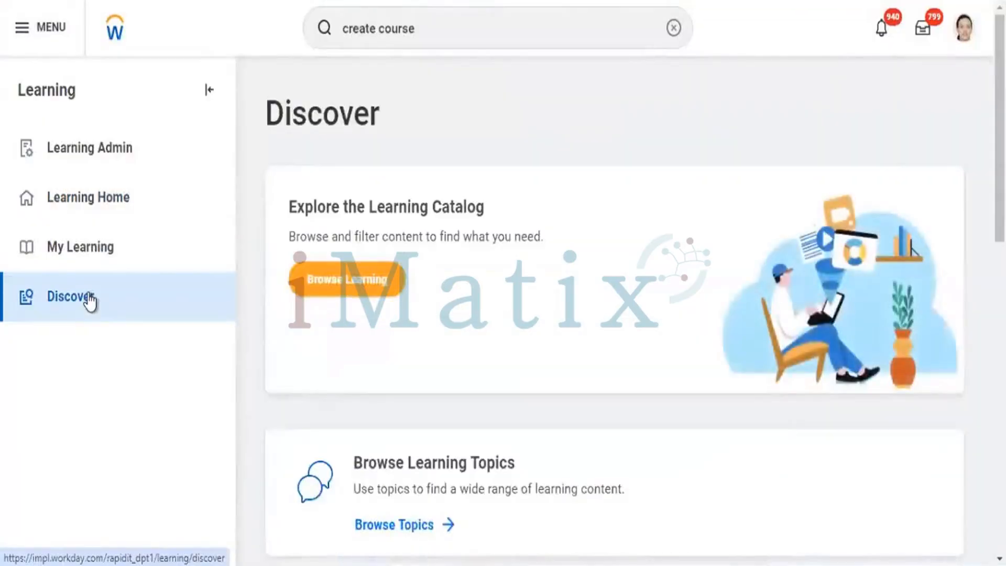
click(367, 291)
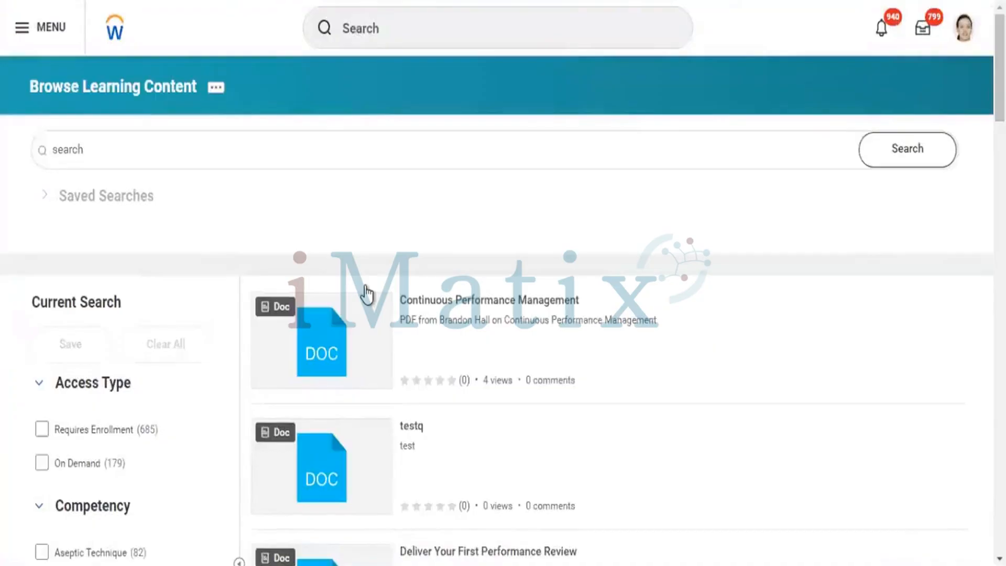
click(333, 153)
text(tran)
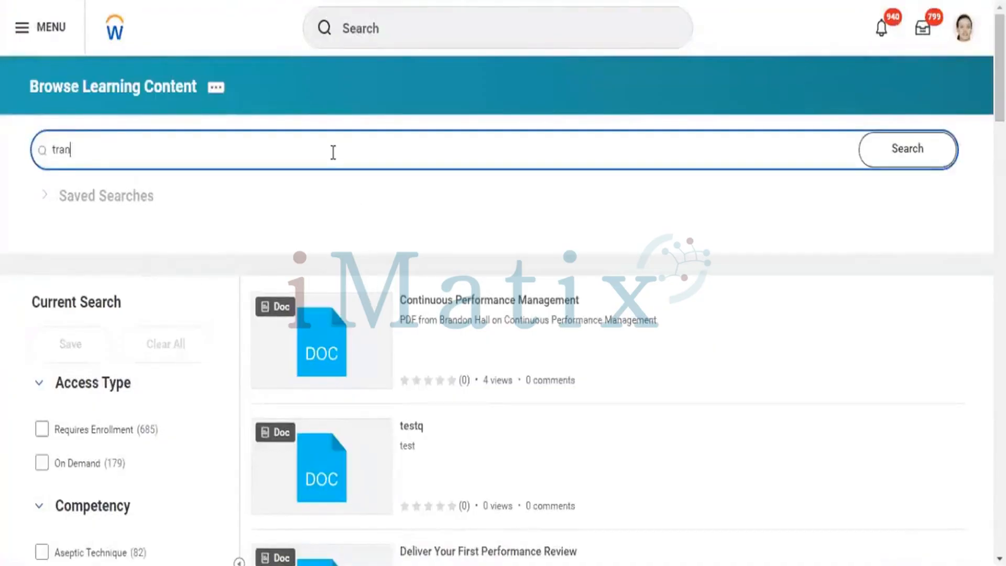
text(sport and a)
text(plu)
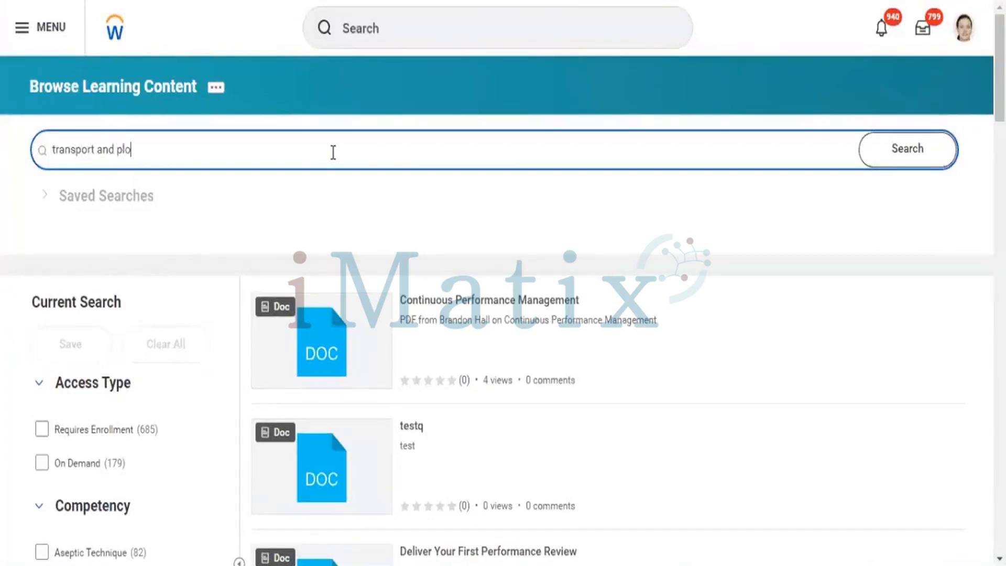
key(BackSpace)
key(BackSpace)
text(olo)
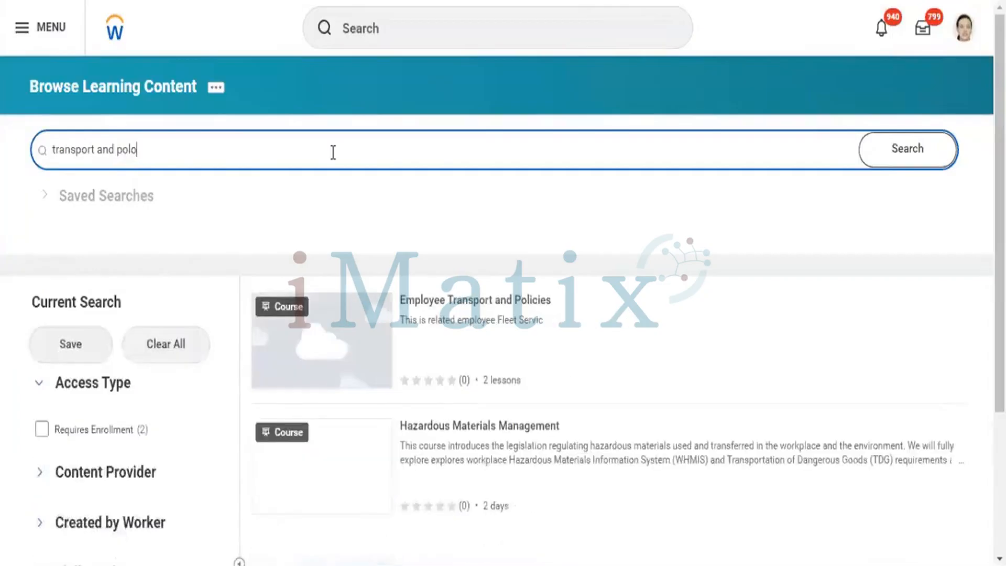
click(513, 303)
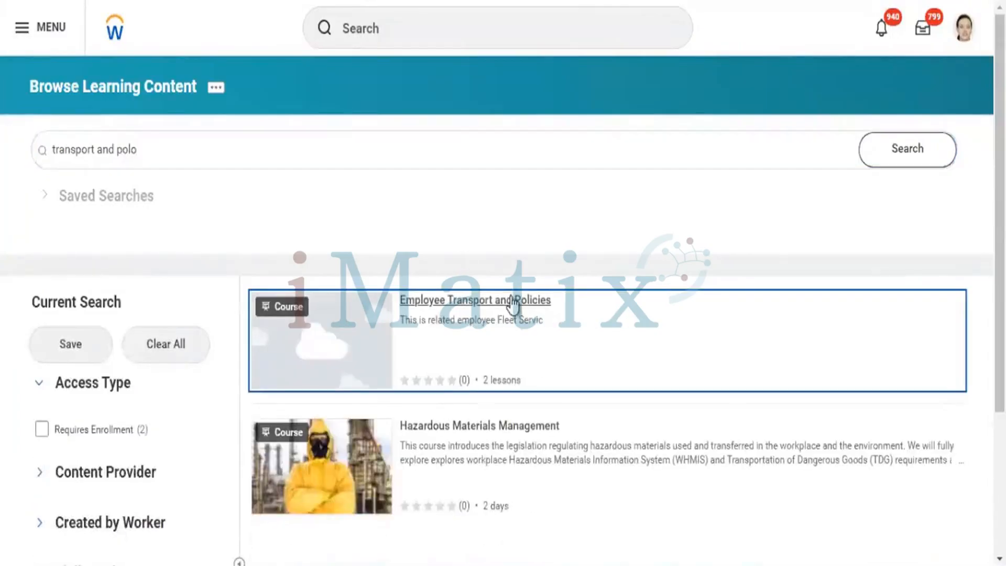